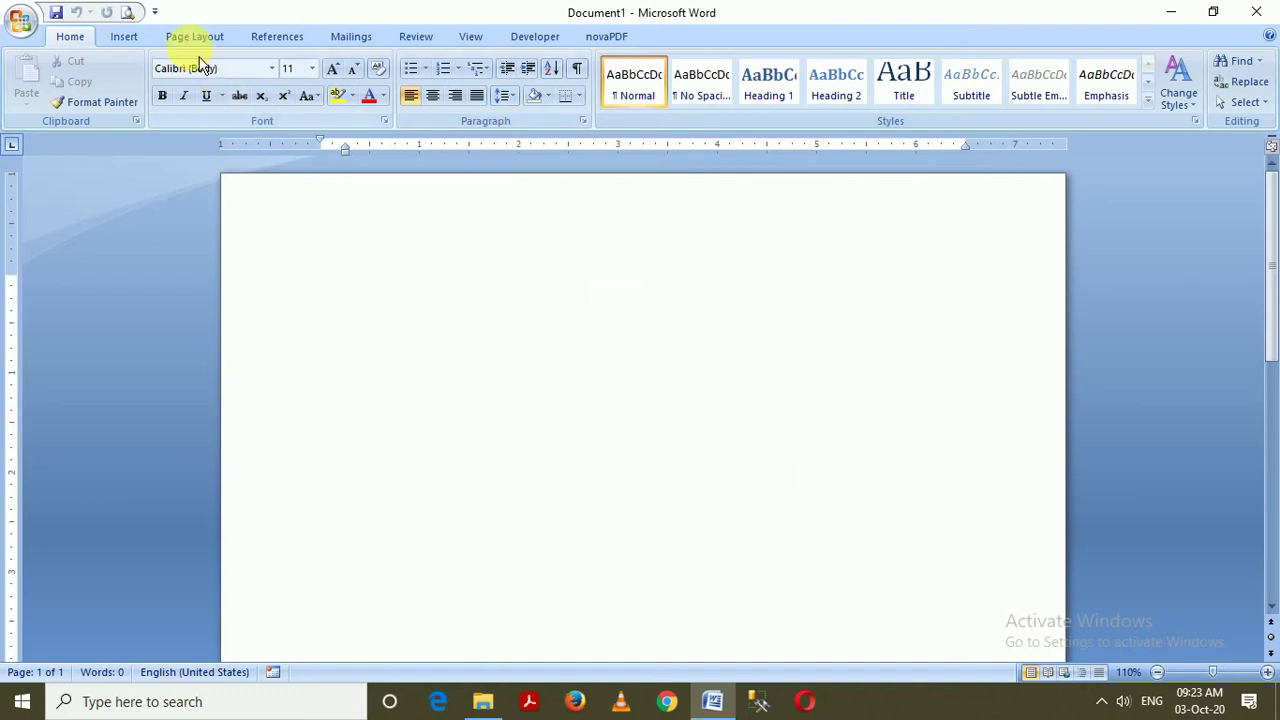
Step: Switch the ribbon to the Insert tab for the blank Document1
{"action": "left_click", "coordinate": [123, 44]}
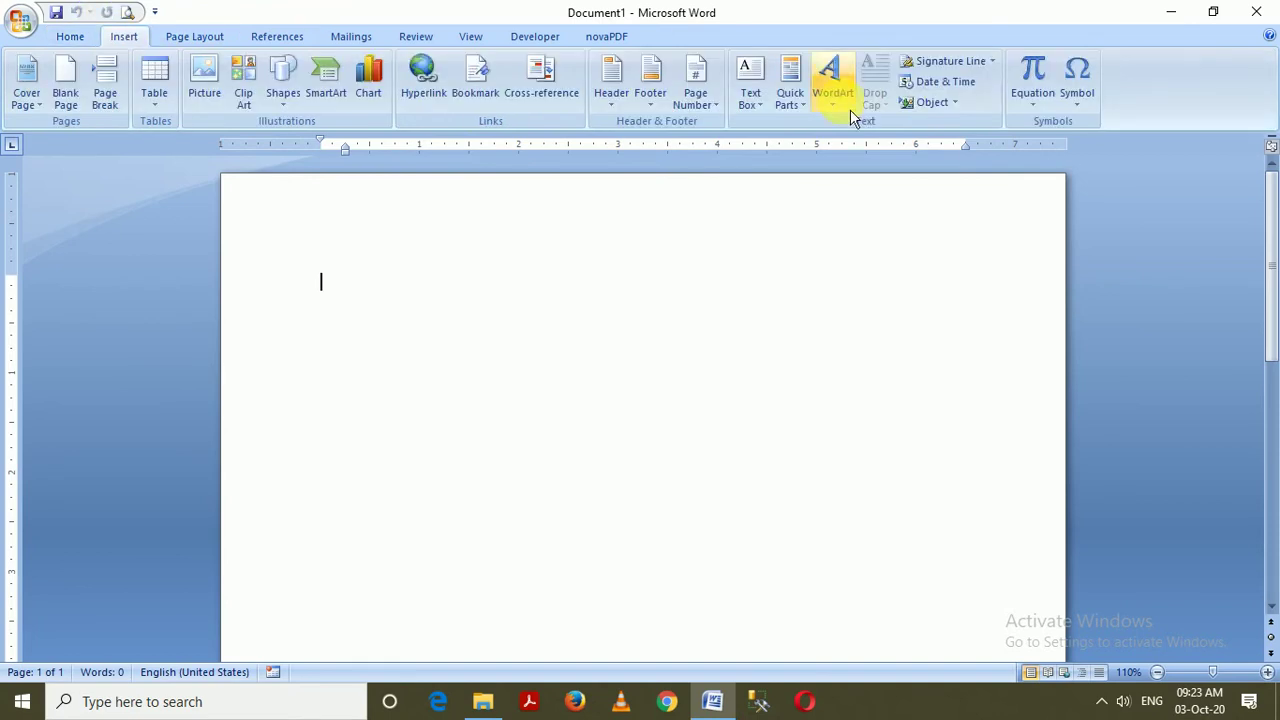
Step: Insert the built-in Quadratic Formula from the Equation gallery
{"action": "left_click", "coordinate": [1036, 112]}
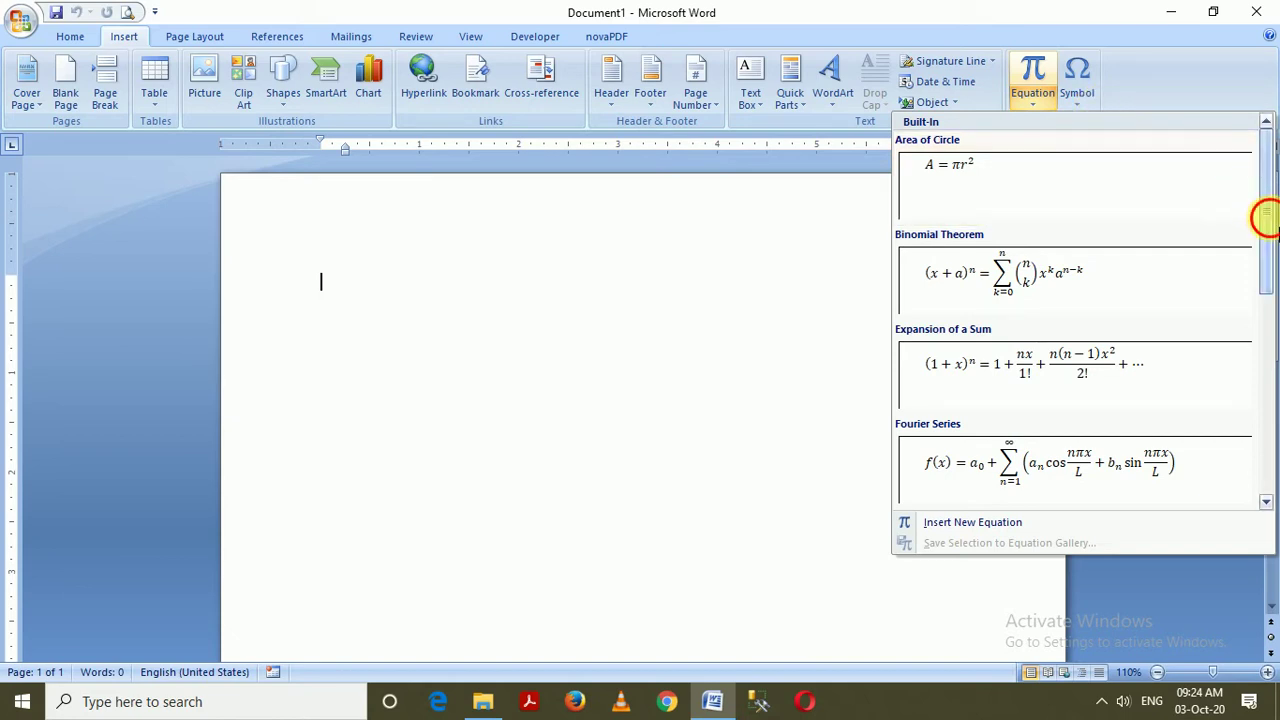
{"action": "left_click_drag", "start_coordinate": [1266, 214], "coordinate": [1266, 352]}
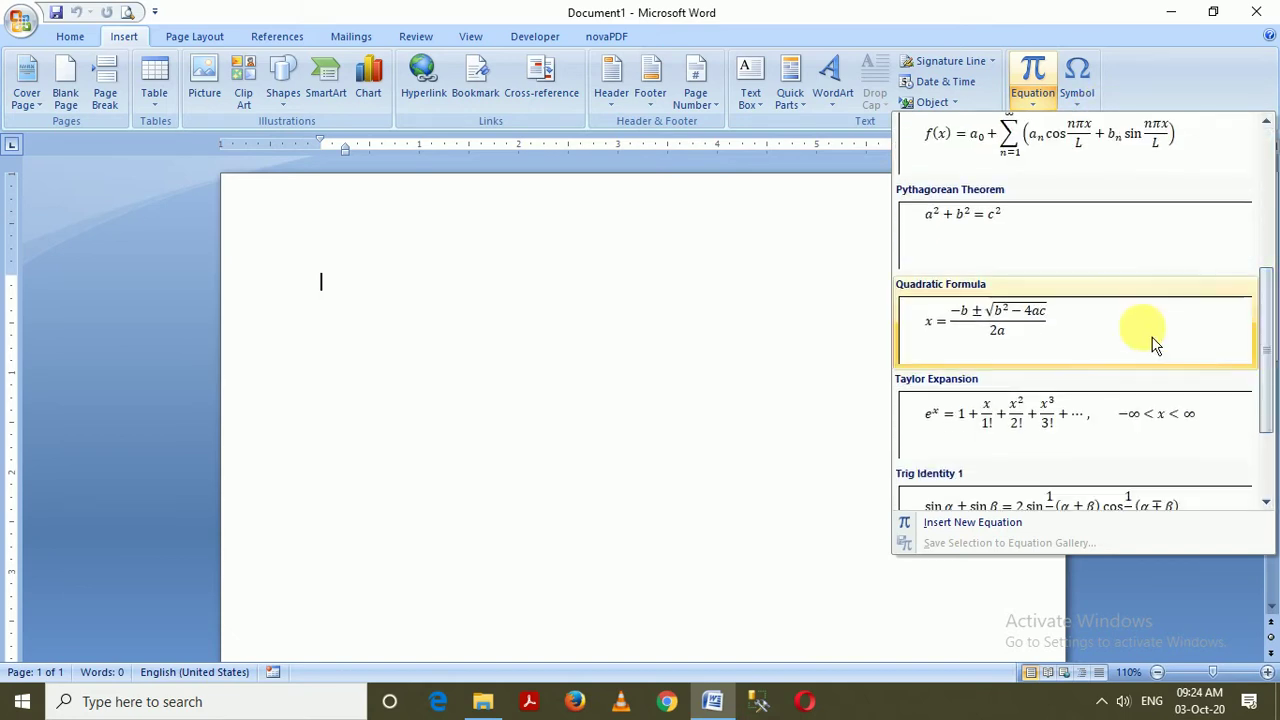
{"action": "left_click", "coordinate": [1097, 330]}
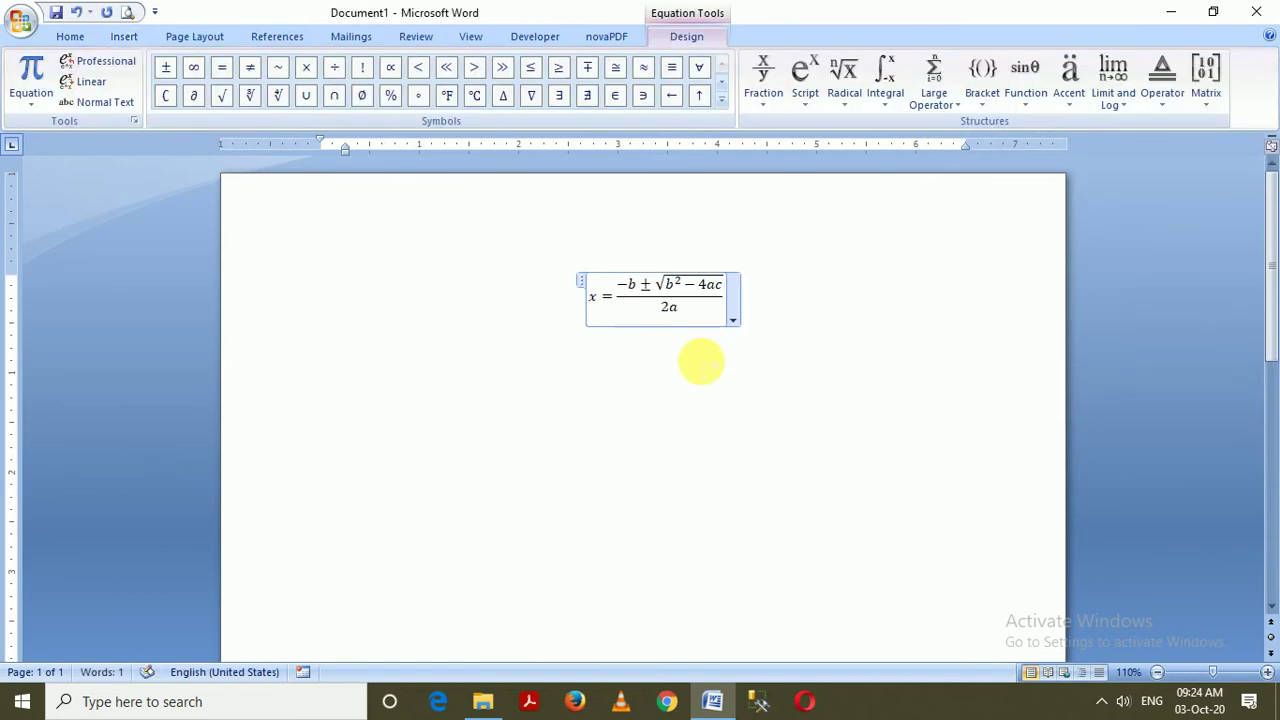
Step: Replace the formula's leading x with y
{"action": "left_click", "coordinate": [708, 384]}
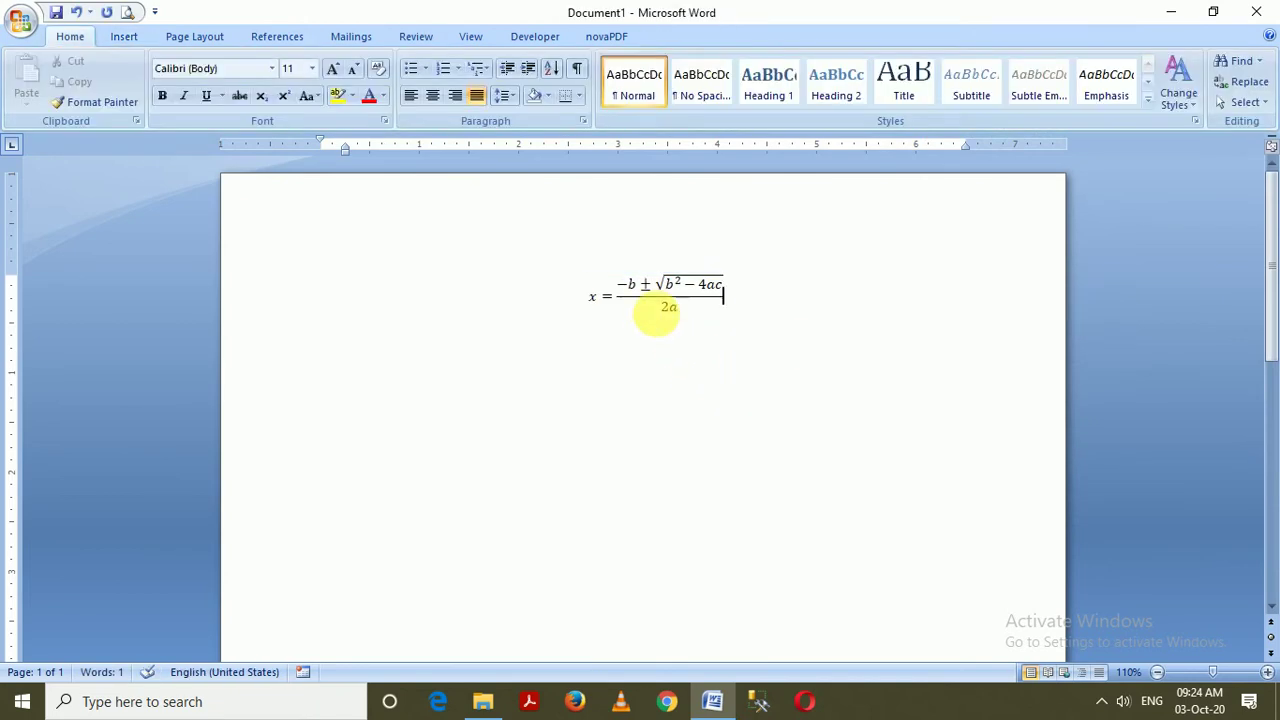
{"action": "left_click", "coordinate": [598, 306]}
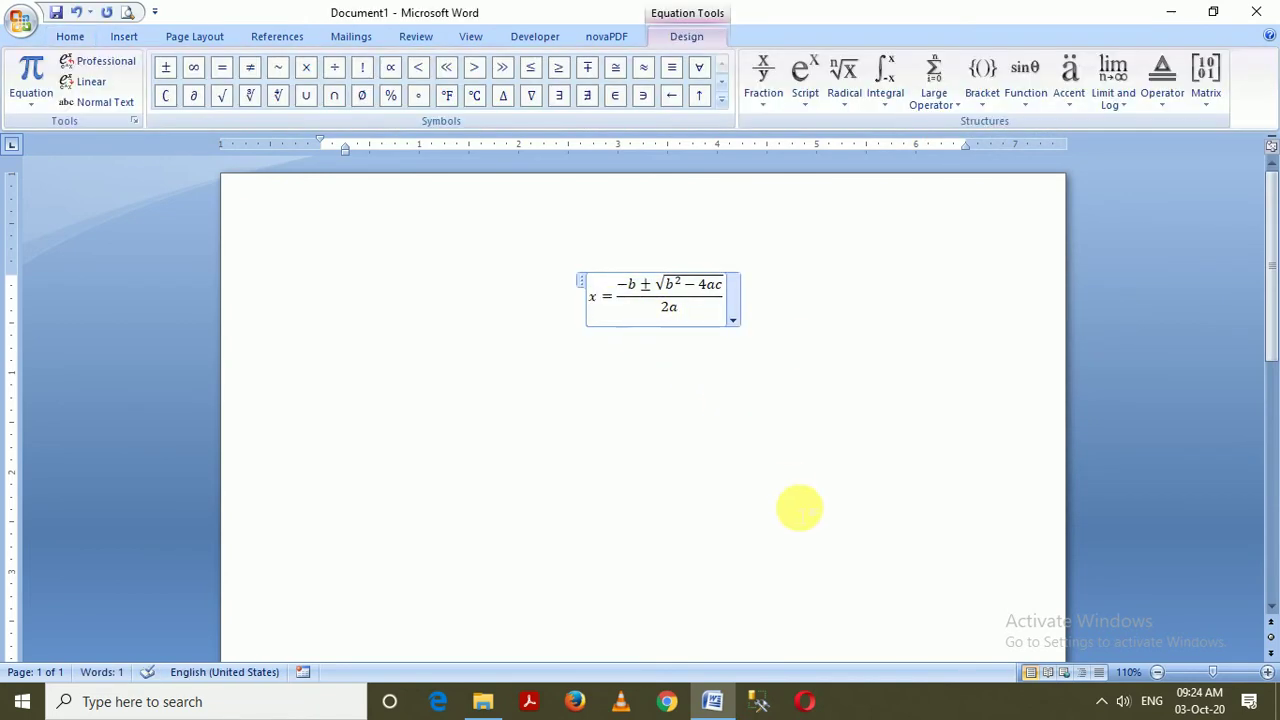
{"action": "key", "text": "shift+Right"}
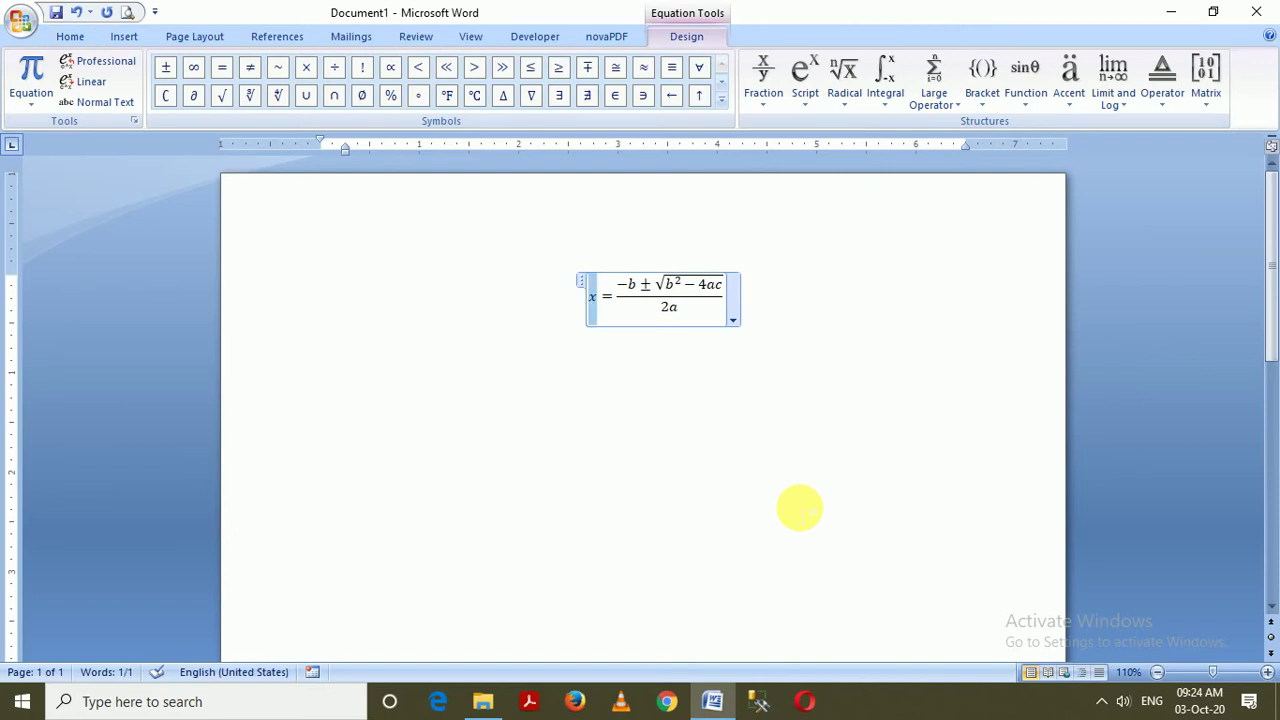
{"action": "type", "text": "y"}
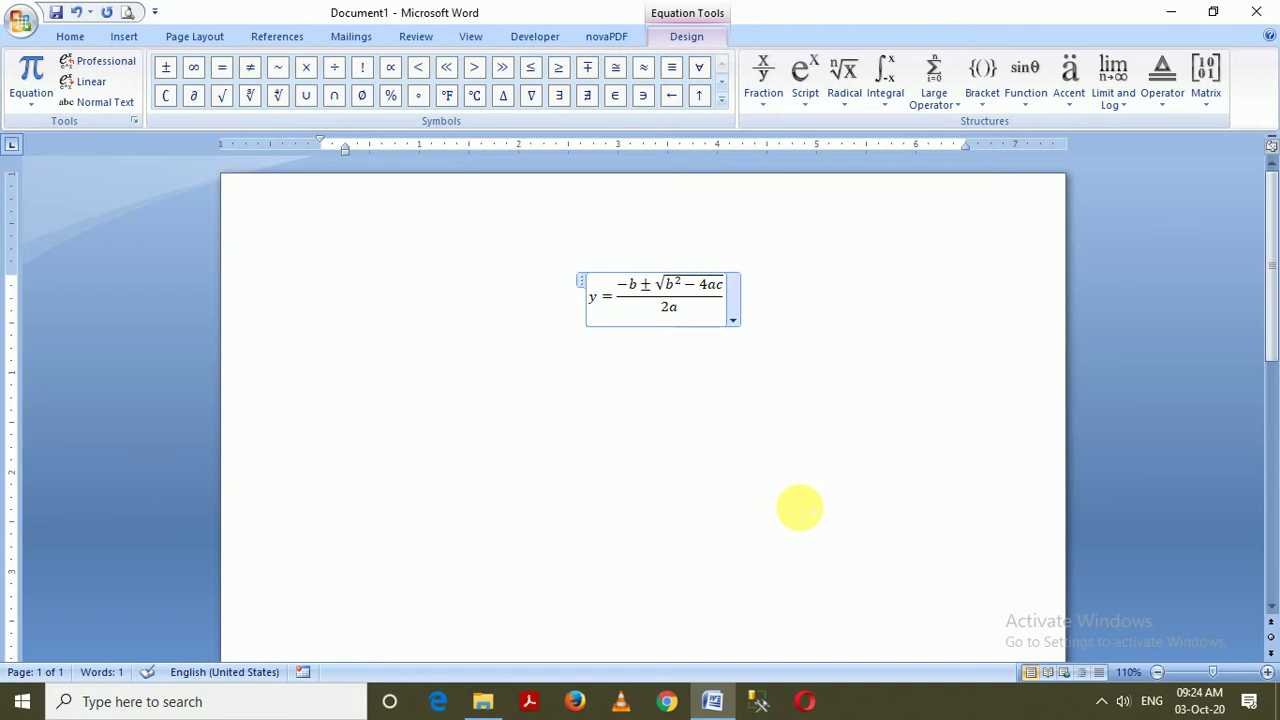
Step: Add 'vjkc' into the 2a denominator so it reads 2vjkca
{"action": "left_click", "coordinate": [669, 307]}
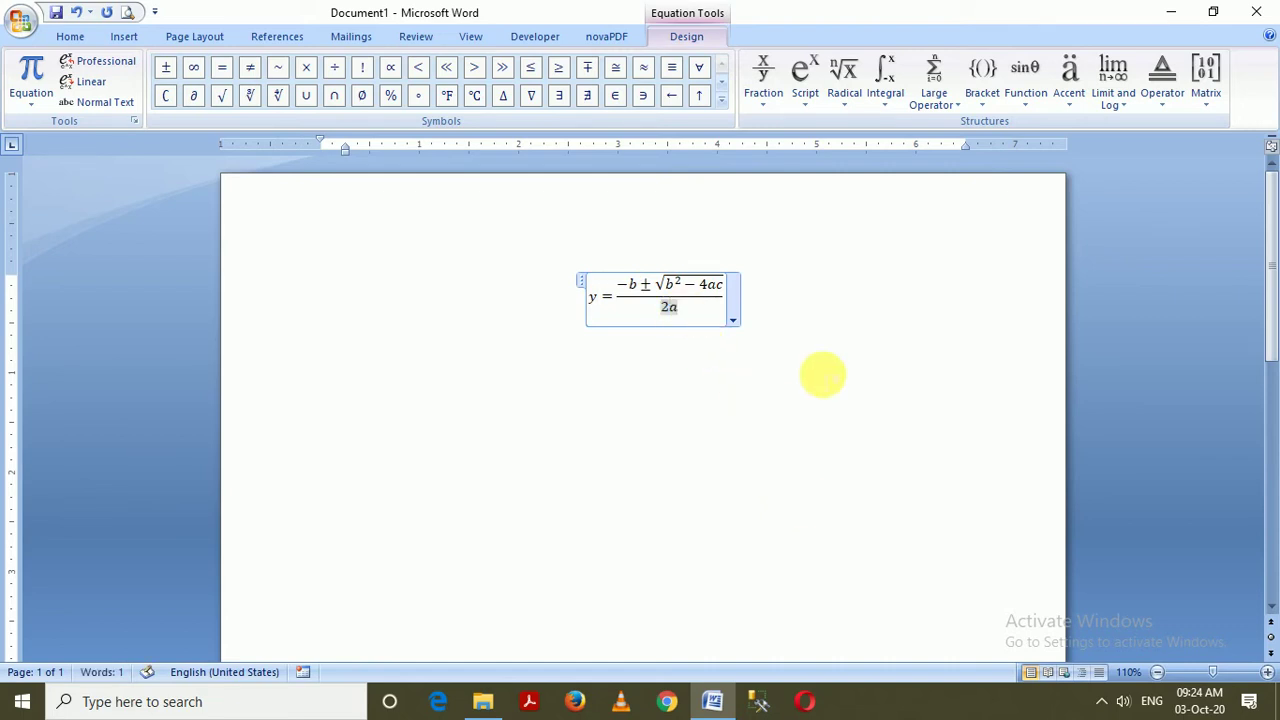
{"action": "type", "text": "vjkc"}
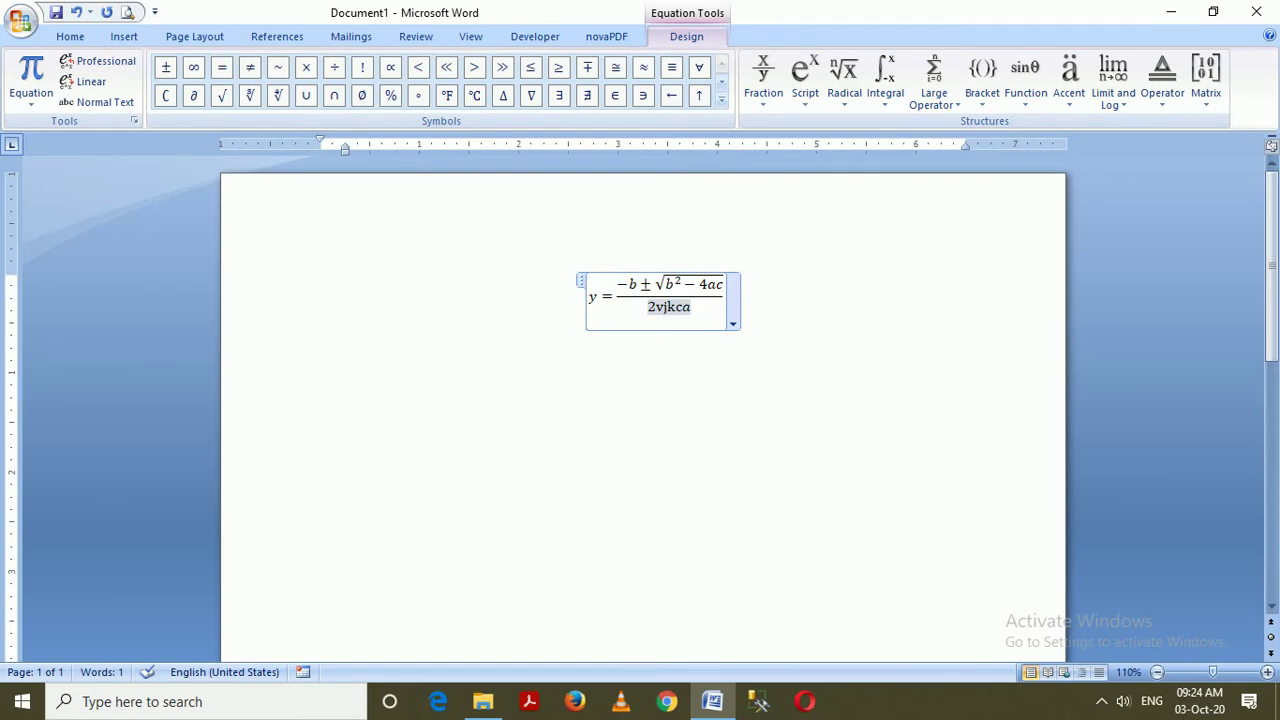
{"action": "left_click", "coordinate": [728, 327]}
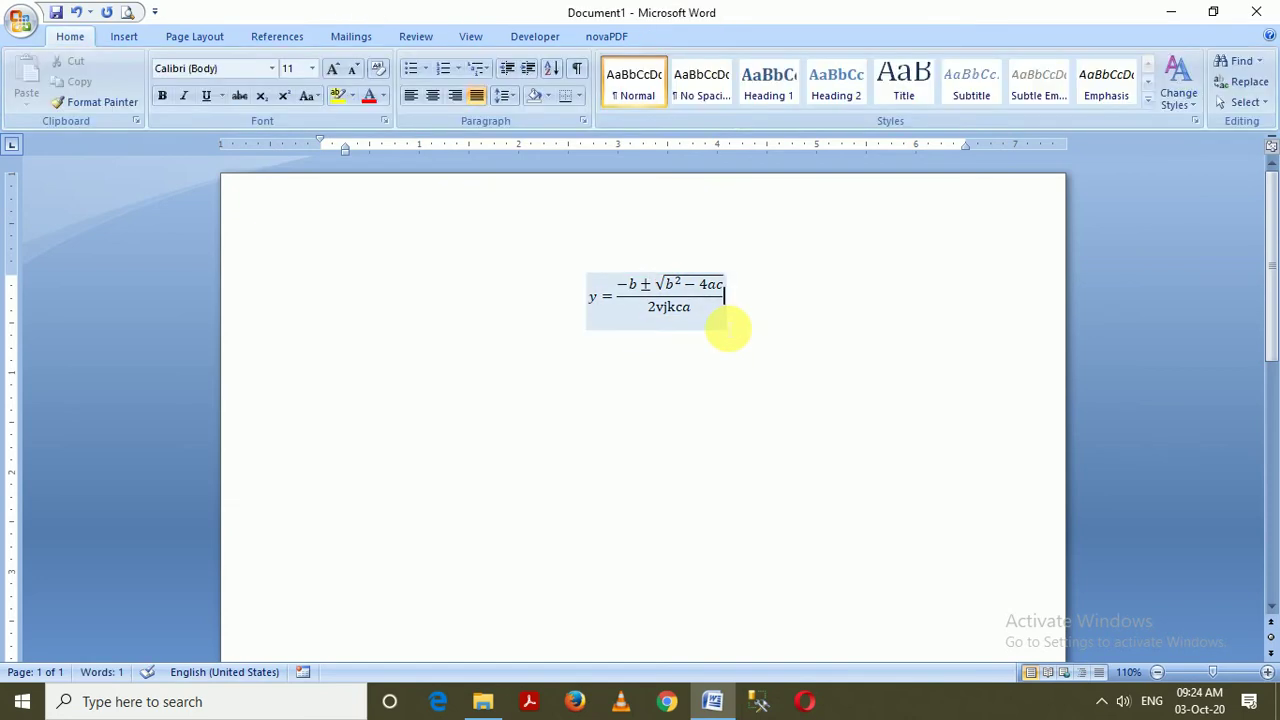
{"action": "left_click", "coordinate": [728, 327]}
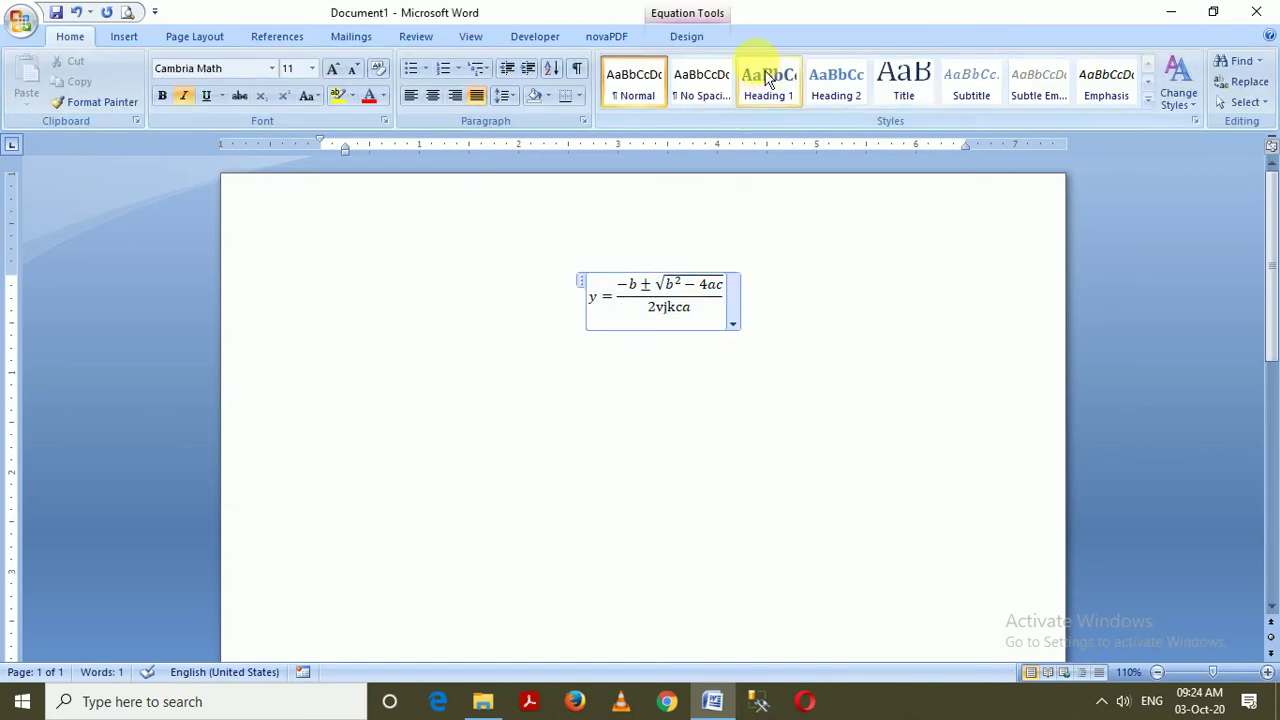
{"action": "left_click", "coordinate": [687, 37]}
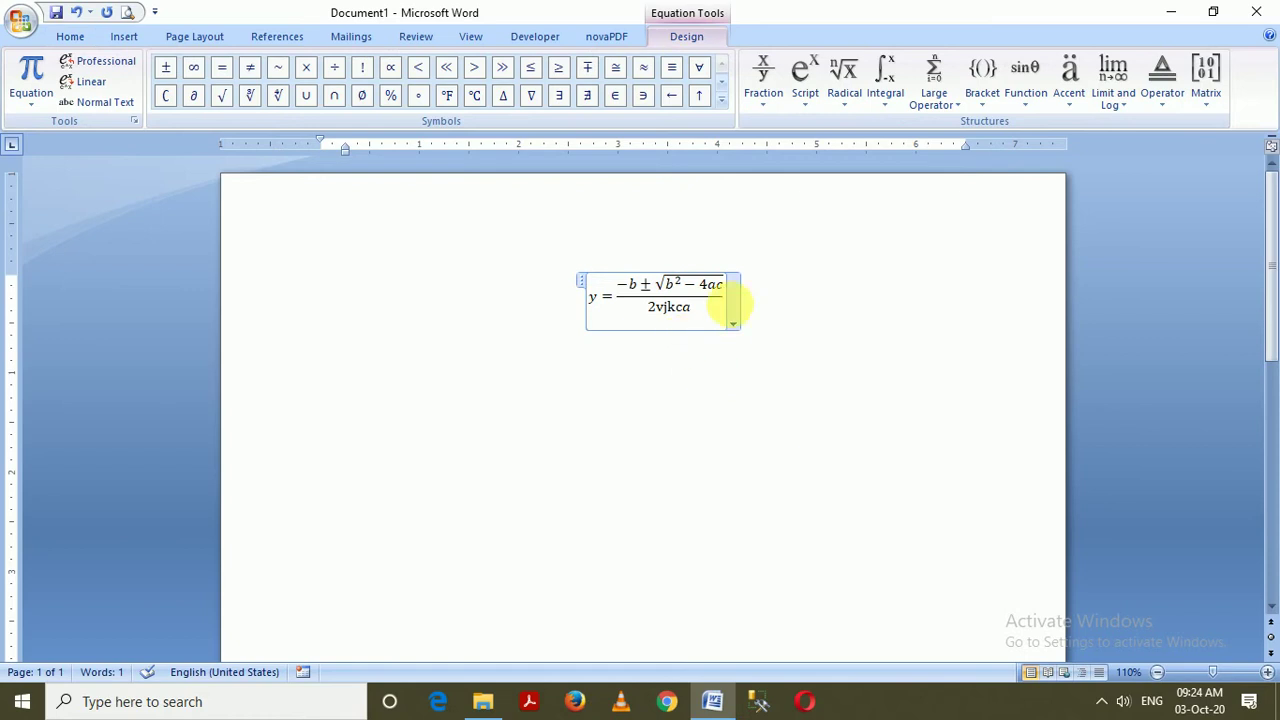
Step: Add a skewed fraction on a new line below the formula, filled in as 3/2
{"action": "left_click", "coordinate": [764, 95]}
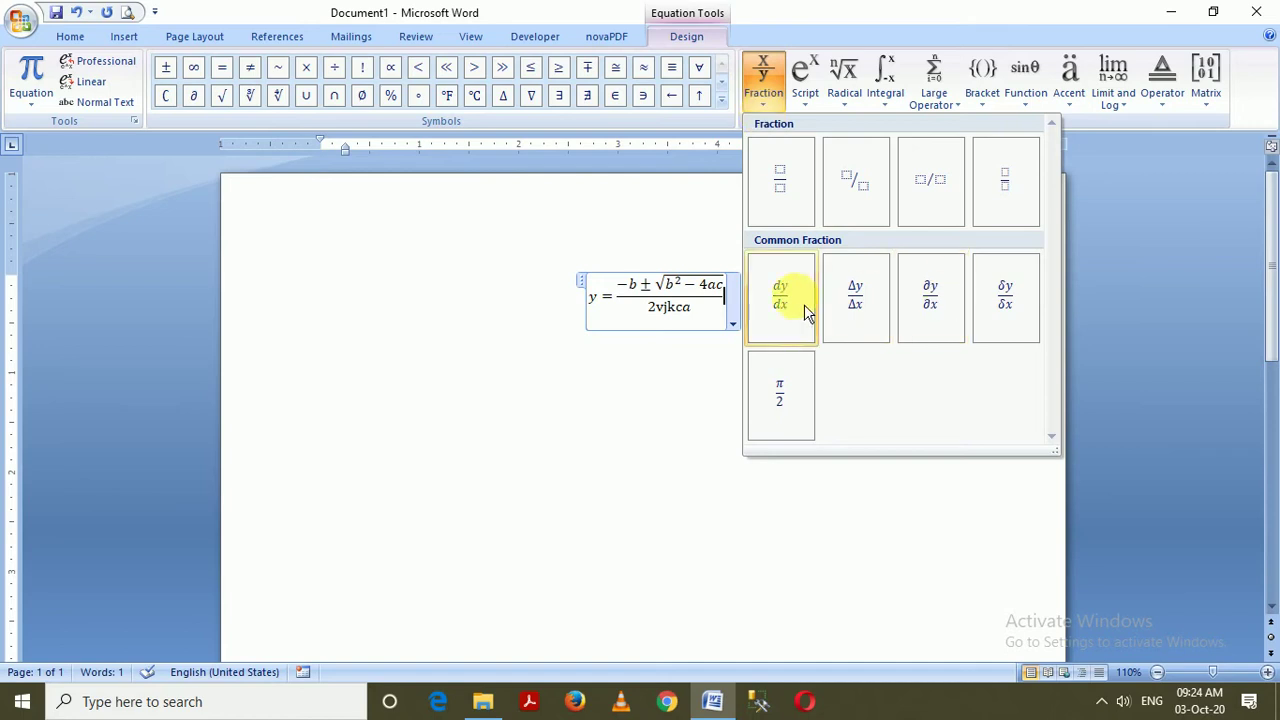
{"action": "left_click", "coordinate": [858, 204]}
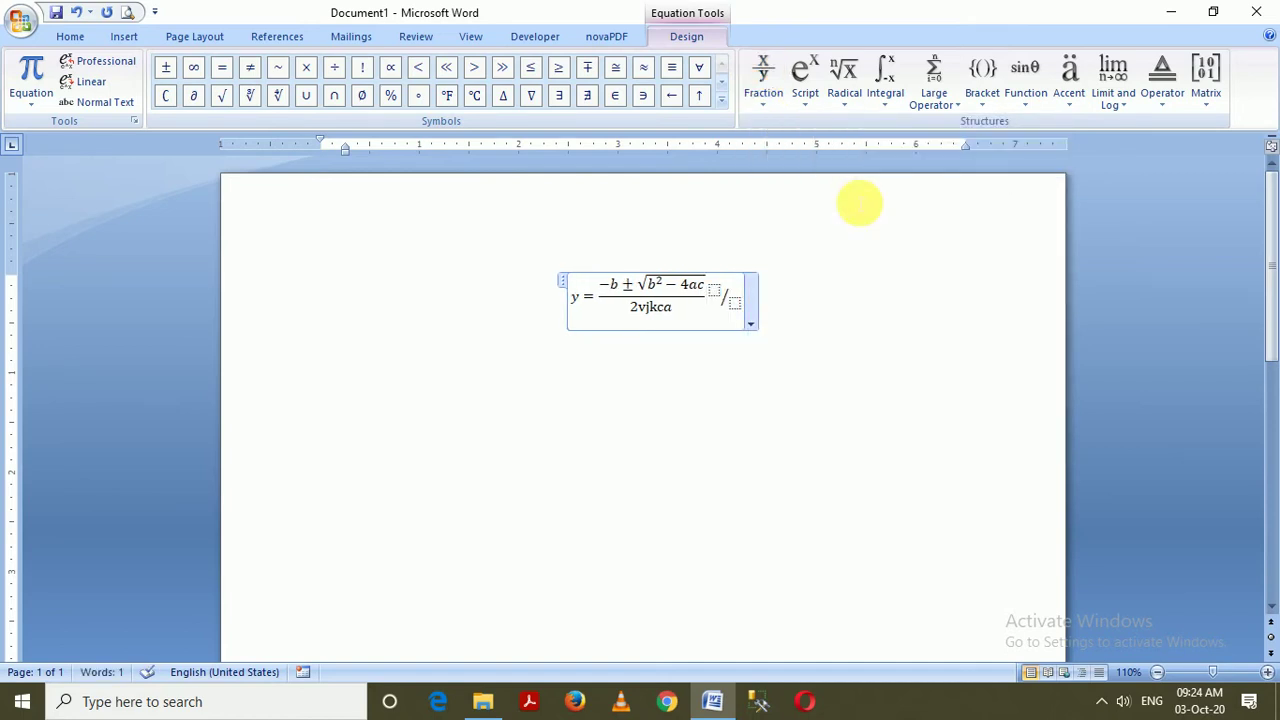
{"action": "key", "text": "Return"}
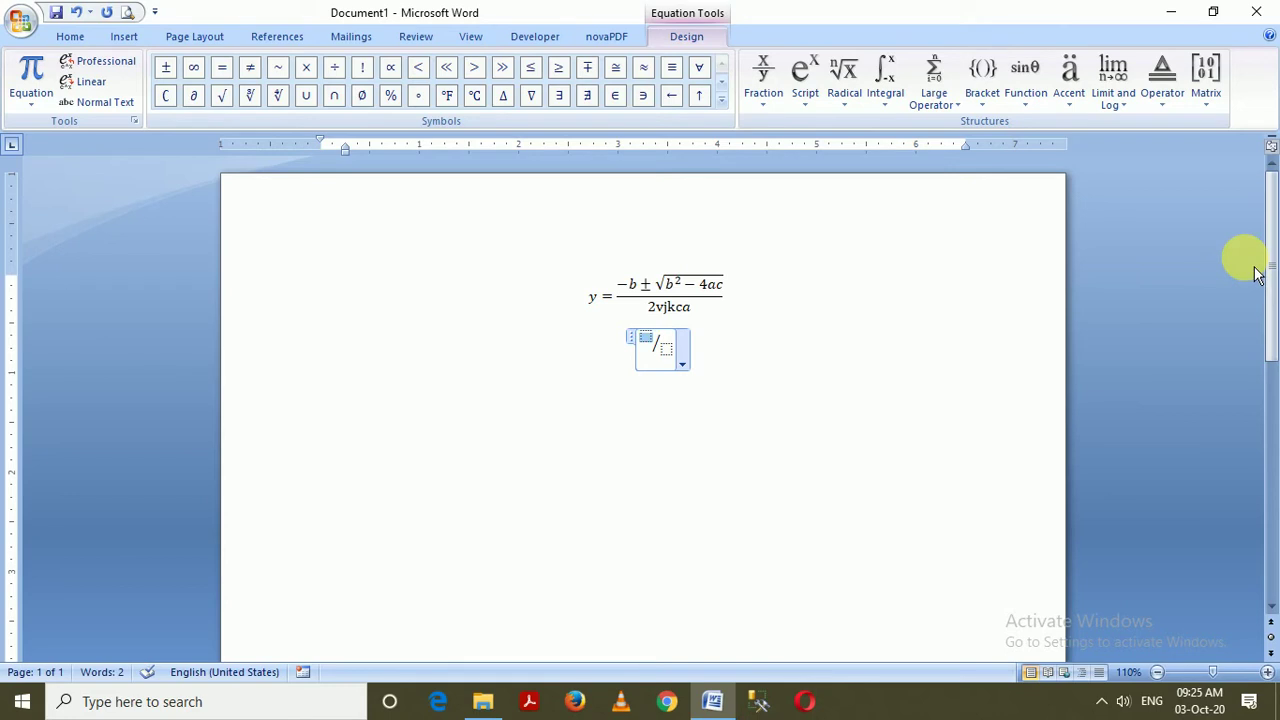
{"action": "type", "text": "1/"}
{"action": "key", "text": "Right"}
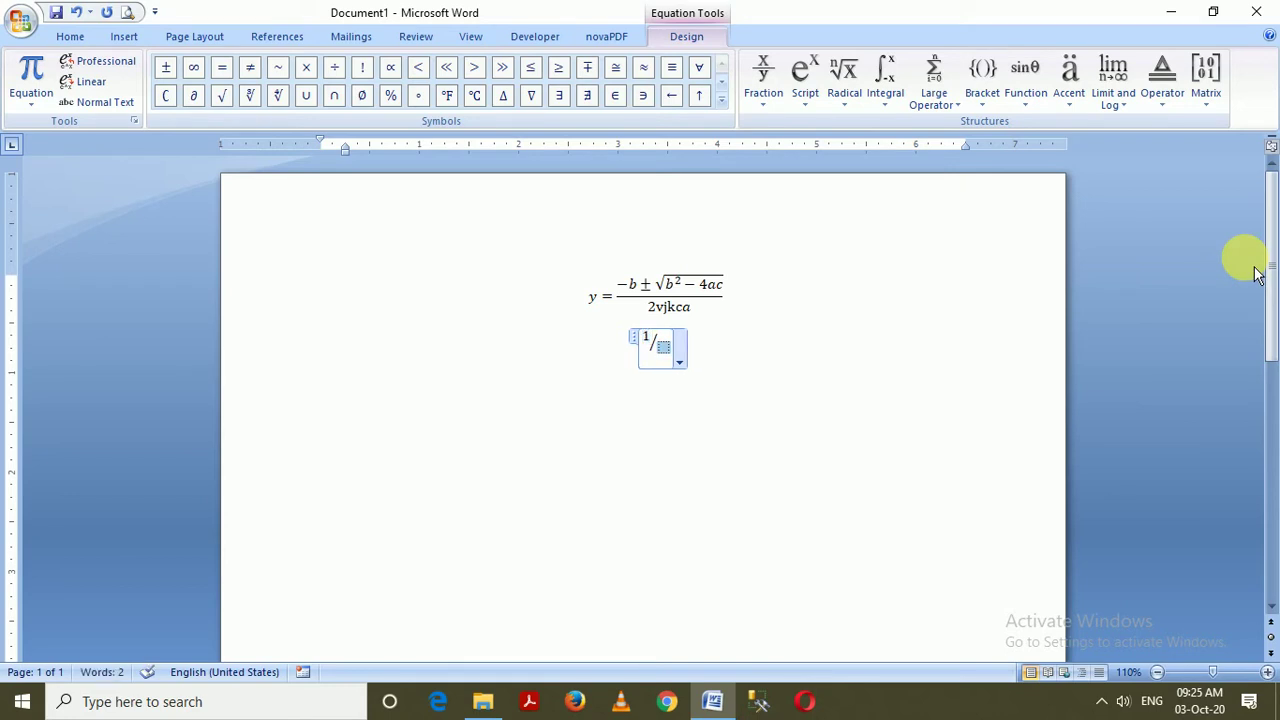
{"action": "type", "text": "2"}
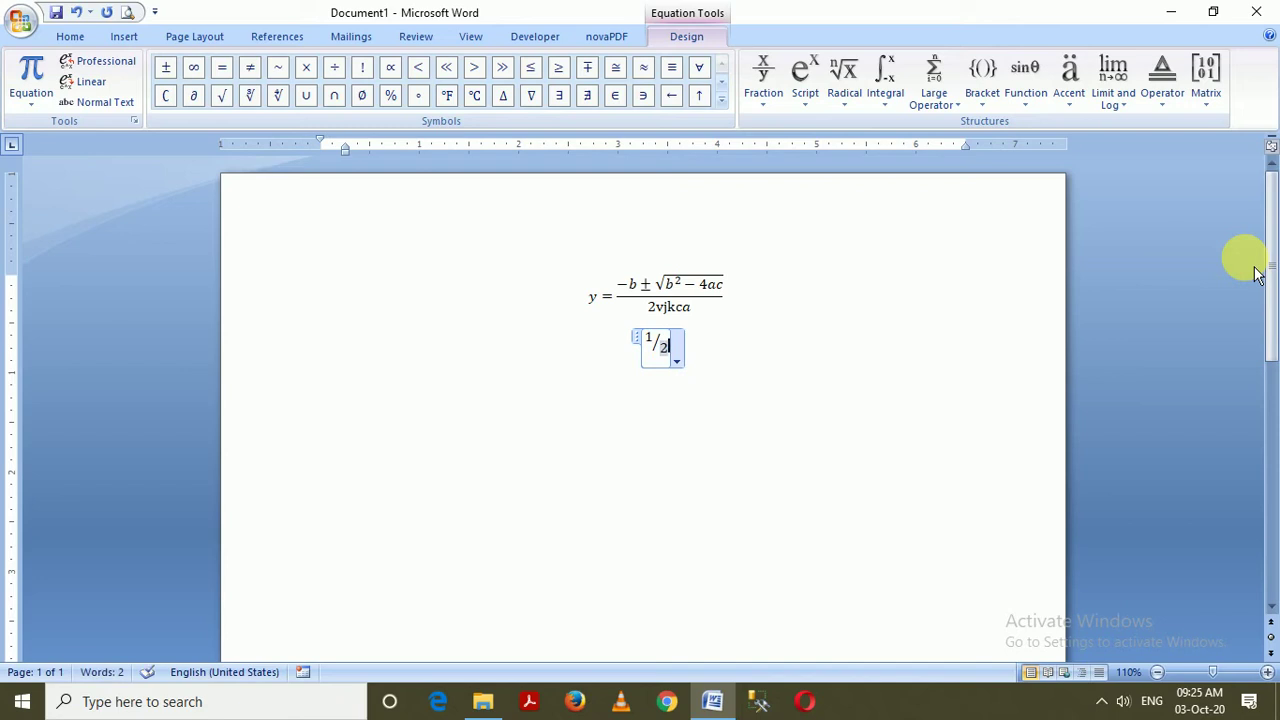
{"action": "key", "text": "Left"}
{"action": "key", "text": "Left"}
{"action": "key", "text": "BackSpace"}
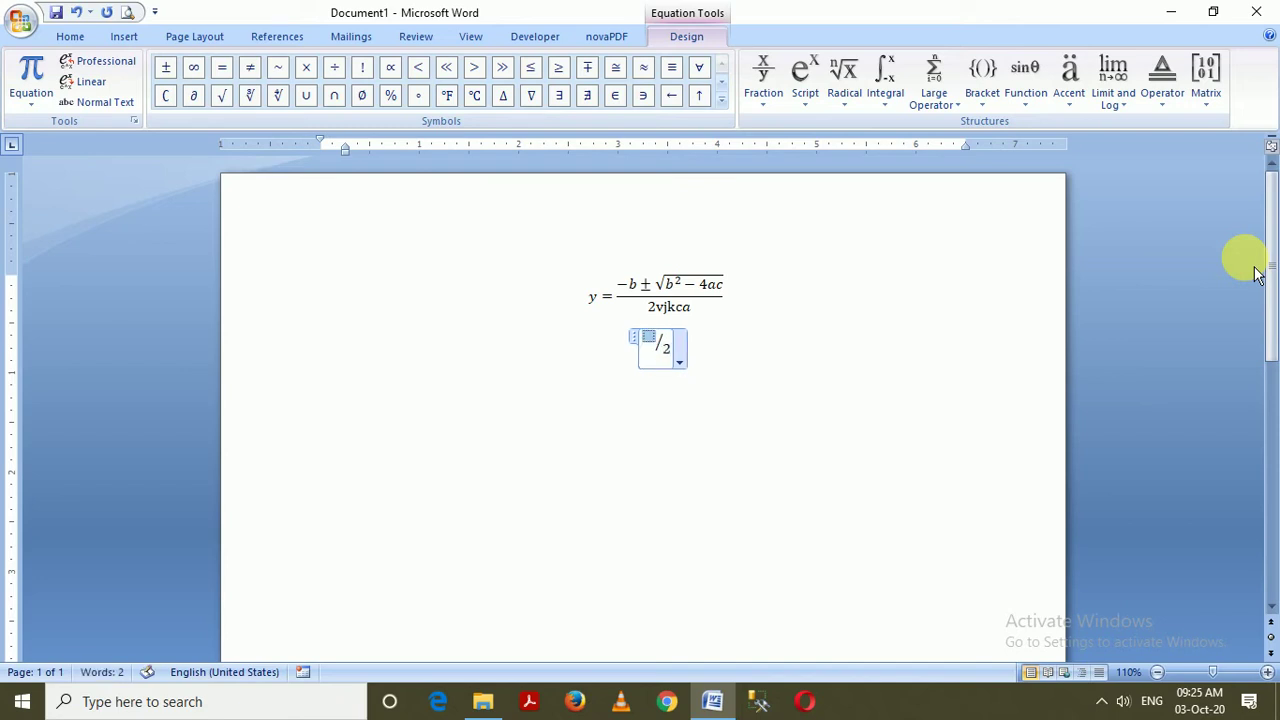
{"action": "type", "text": "3"}
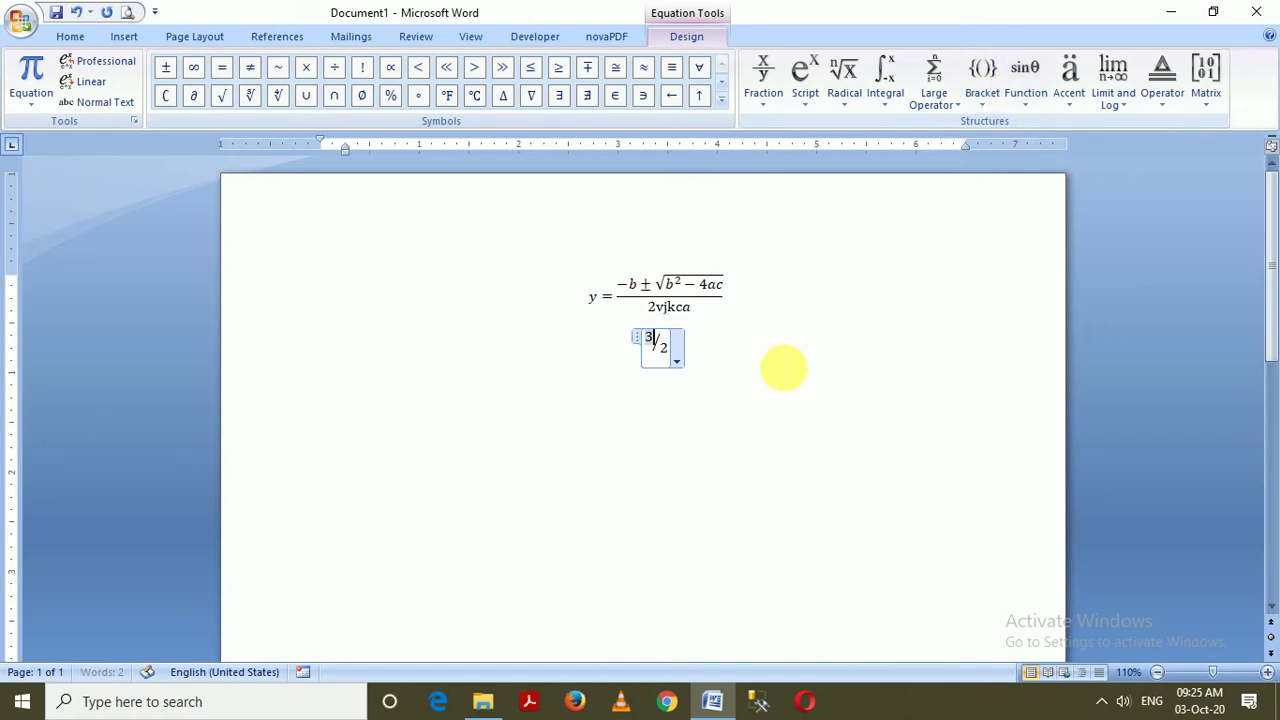
{"action": "left_click", "coordinate": [783, 366]}
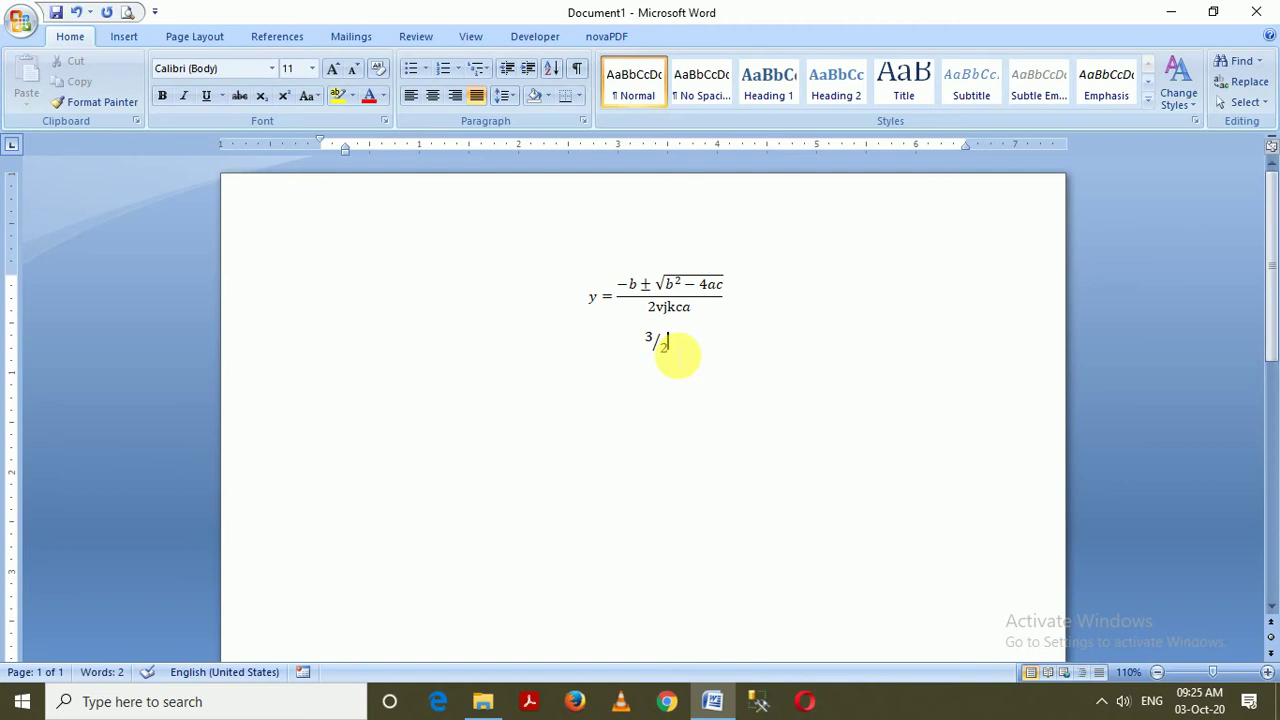
{"action": "left_click", "coordinate": [662, 348]}
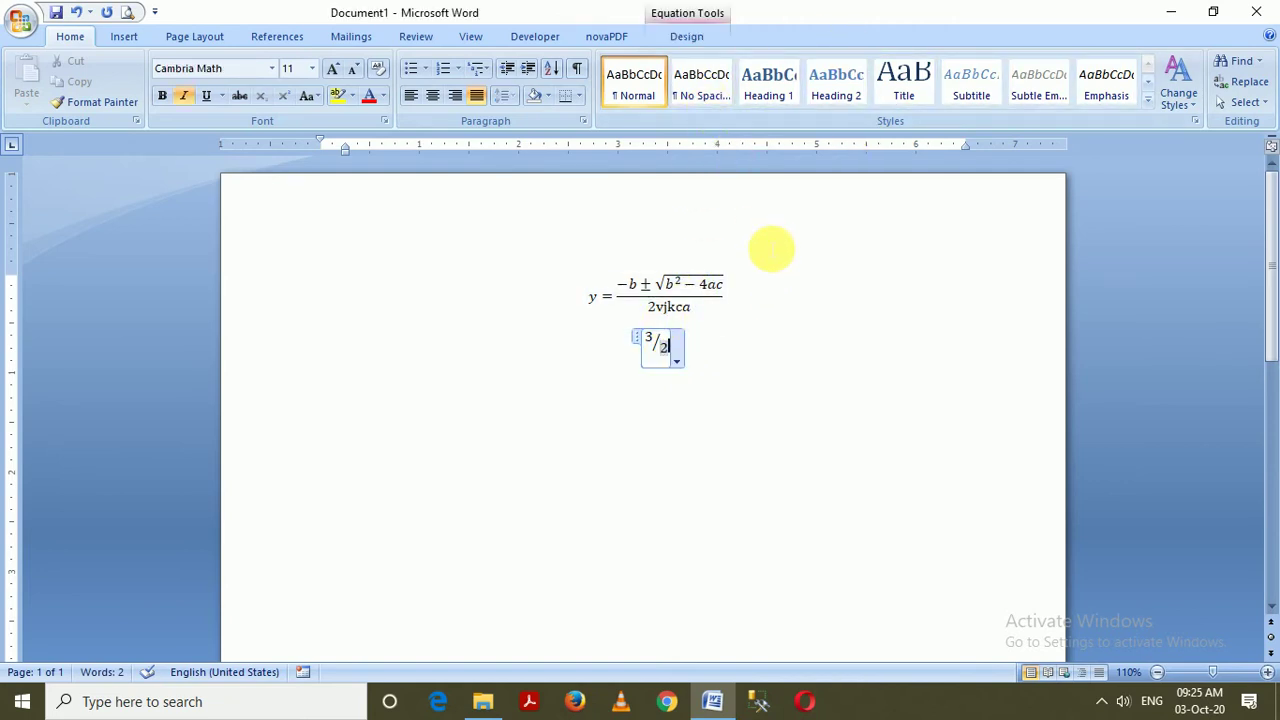
Step: Browse the script, radical and integral layouts and insert an integral template after 3/2
{"action": "left_click", "coordinate": [696, 37]}
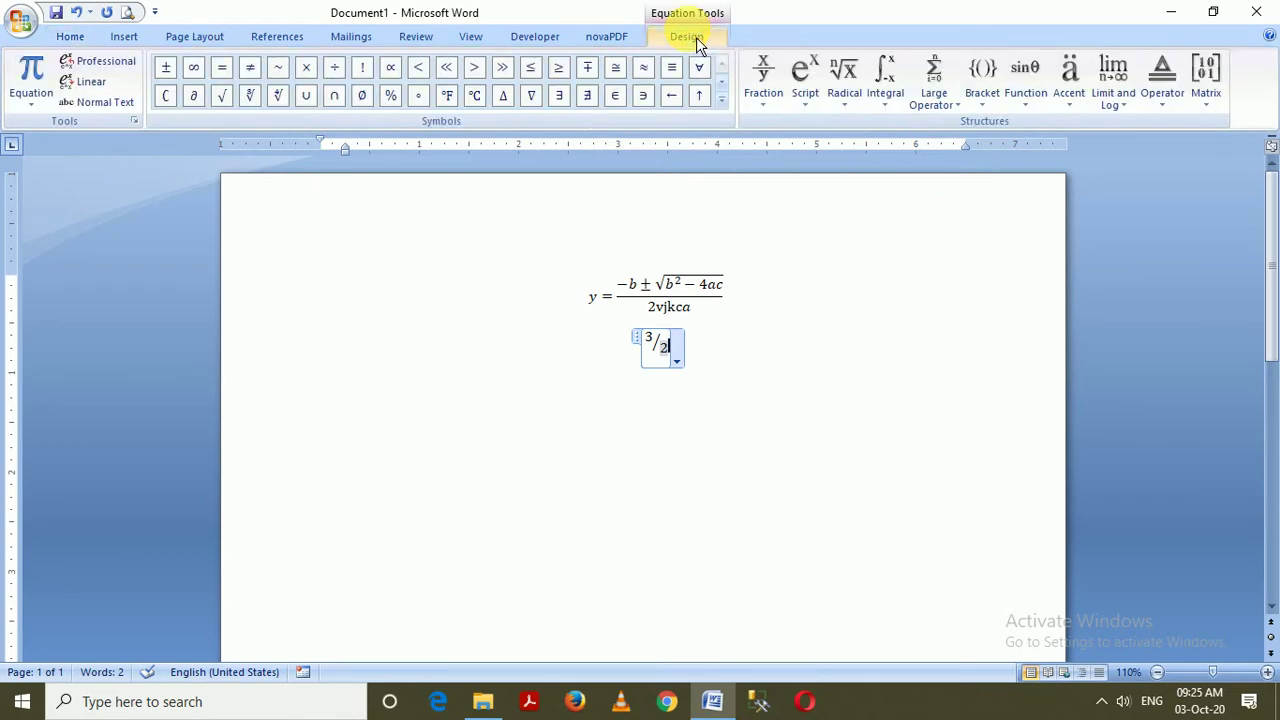
{"action": "left_click", "coordinate": [813, 107]}
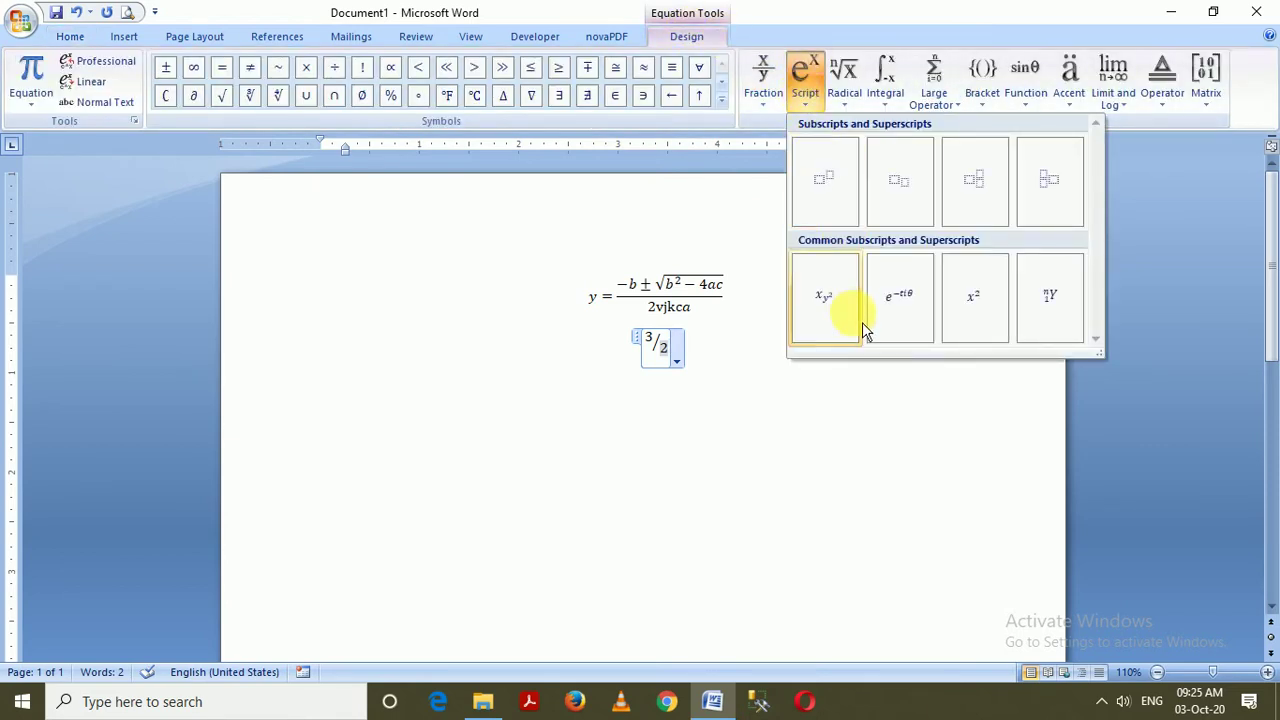
{"action": "left_click", "coordinate": [844, 85]}
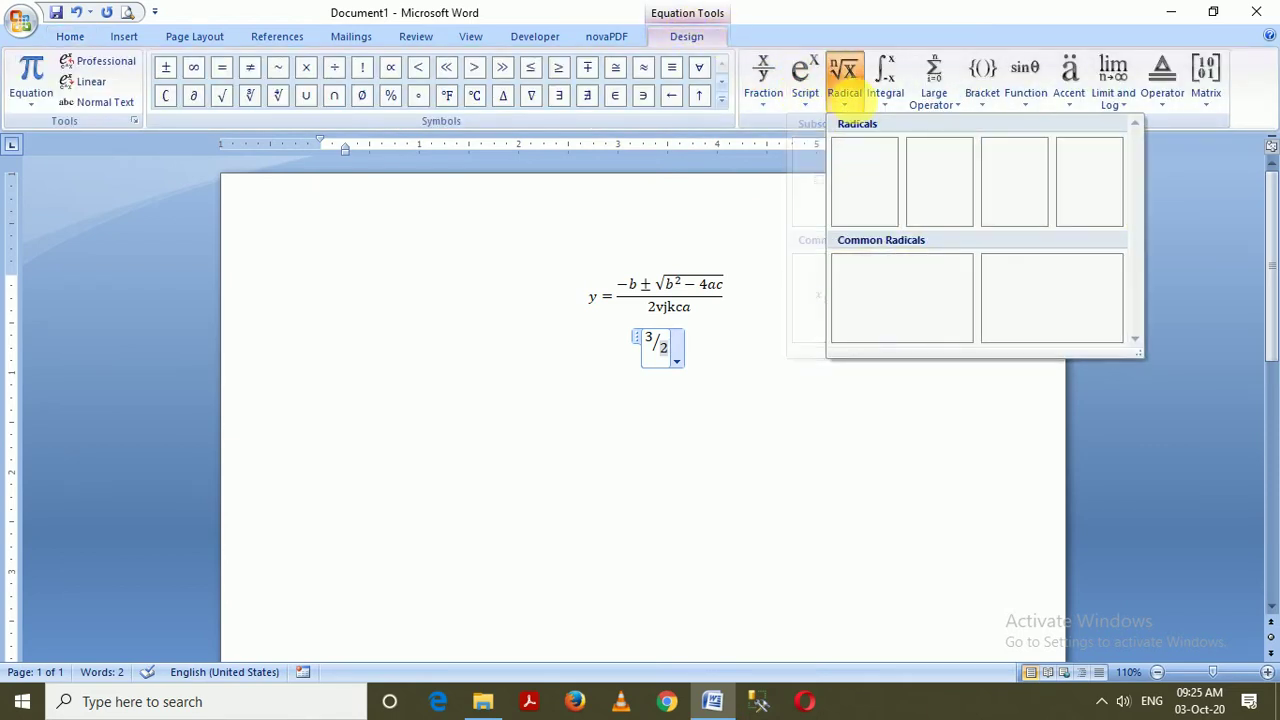
{"action": "left_click", "coordinate": [890, 106]}
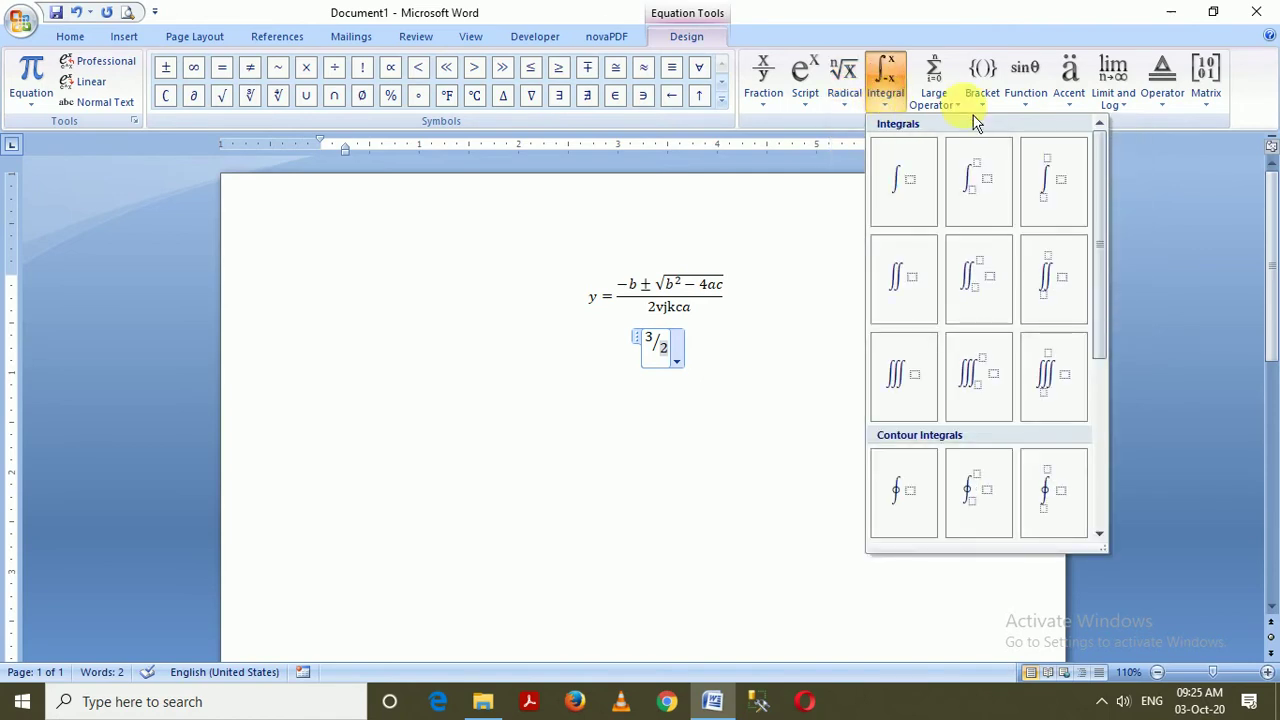
{"action": "left_click", "coordinate": [995, 190]}
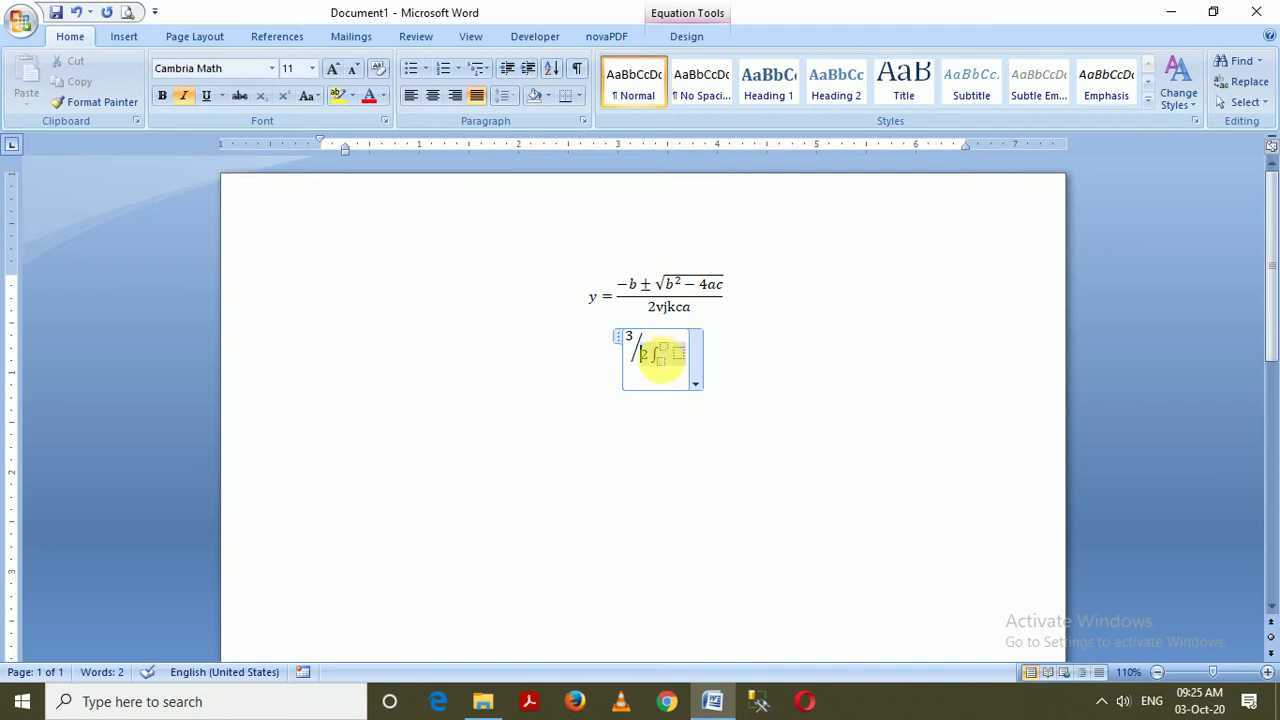
Step: Give the integral lower limit 1, upper limit 2 and integrand a
{"action": "left_click", "coordinate": [646, 354]}
{"action": "key", "text": "Return"}
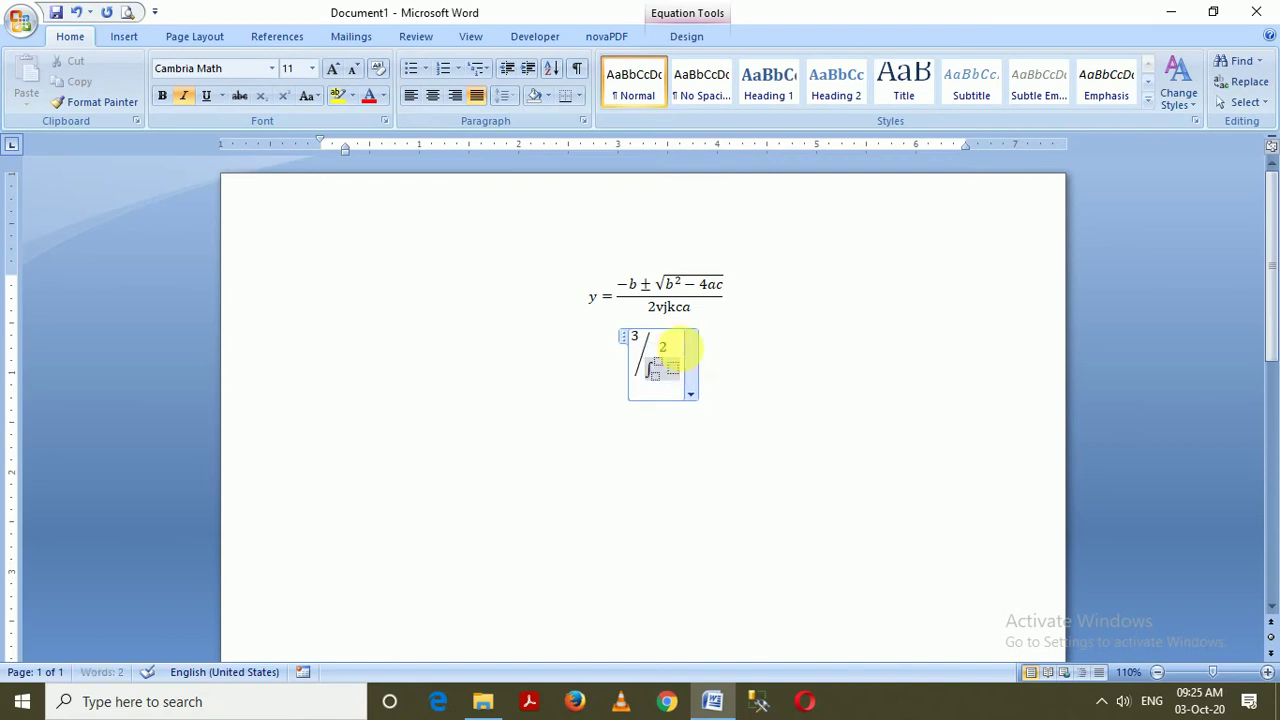
{"action": "key", "text": "Return"}
{"action": "key", "text": "Return"}
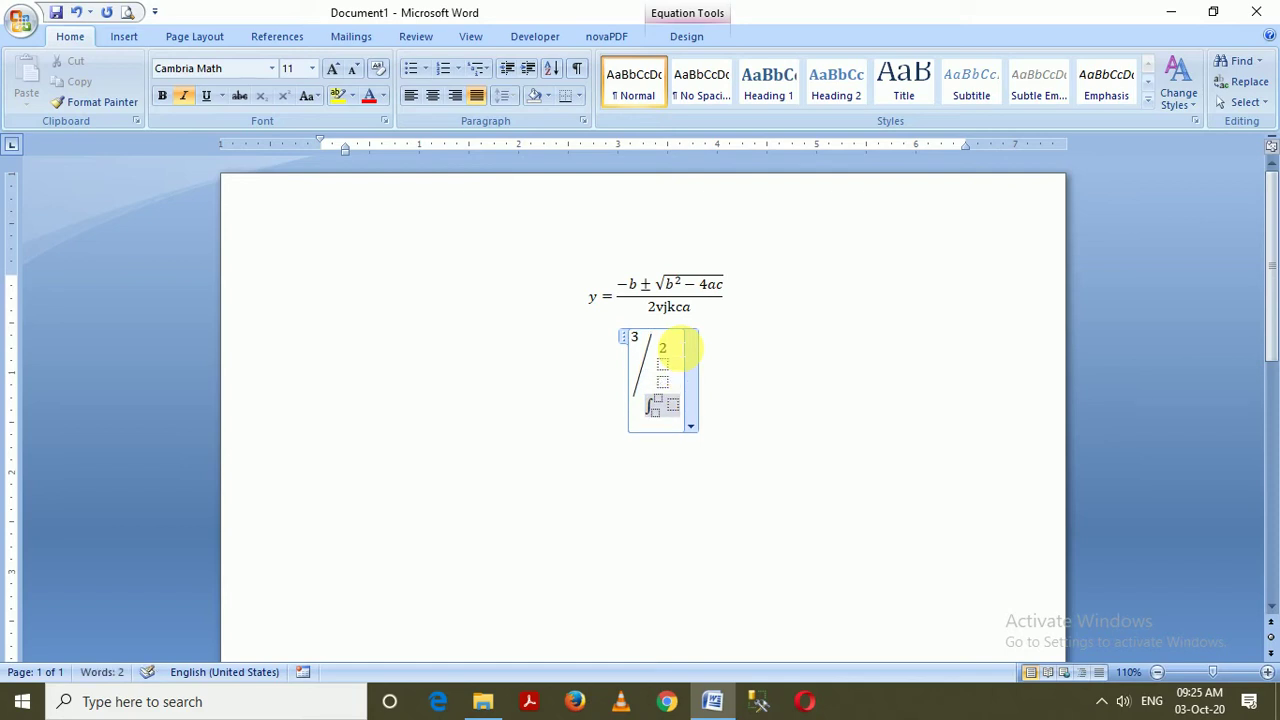
{"action": "key", "text": "BackSpace"}
{"action": "key", "text": "BackSpace"}
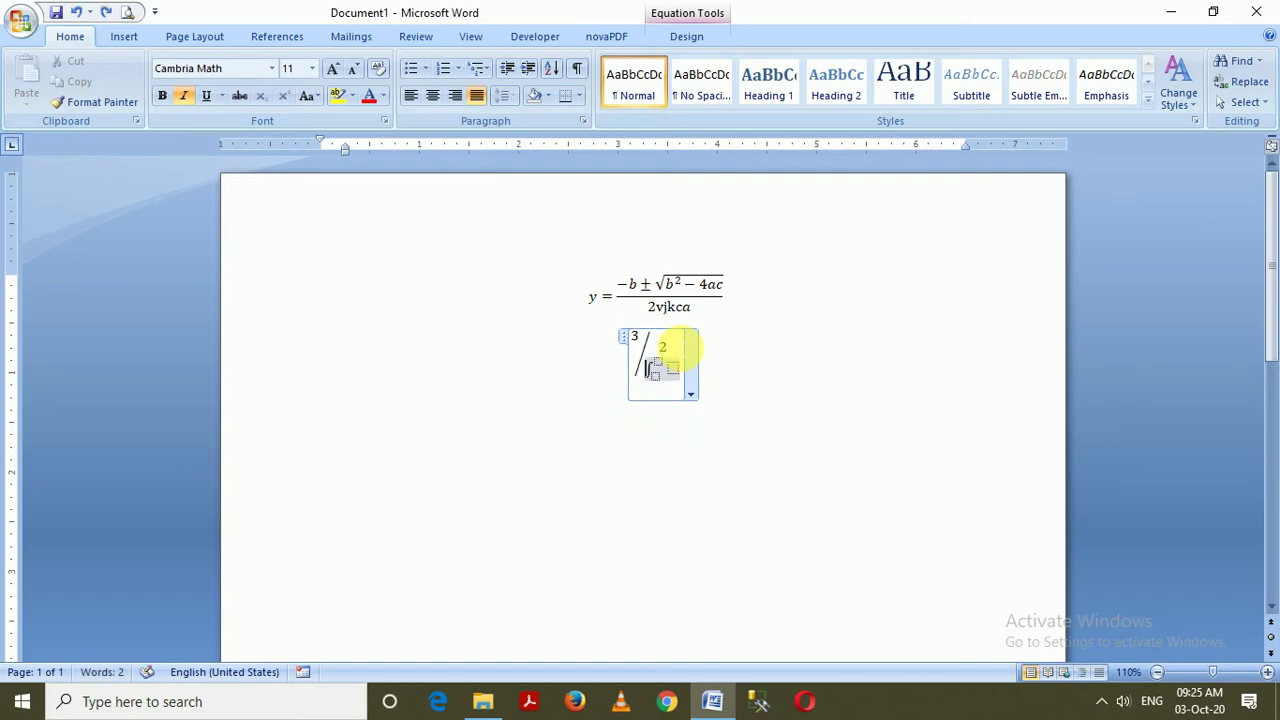
{"action": "type", "text": "1"}
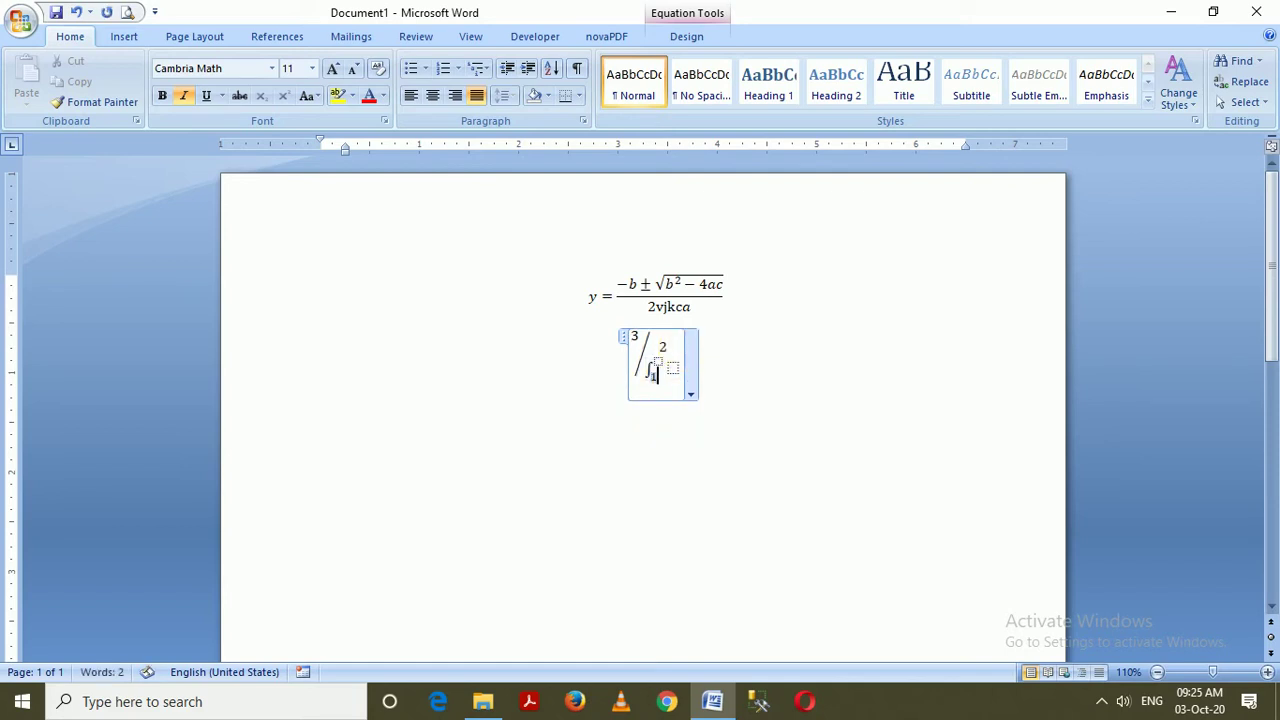
{"action": "left_click", "coordinate": [678, 358]}
{"action": "type", "text": "2"}
{"action": "key", "text": "Right"}
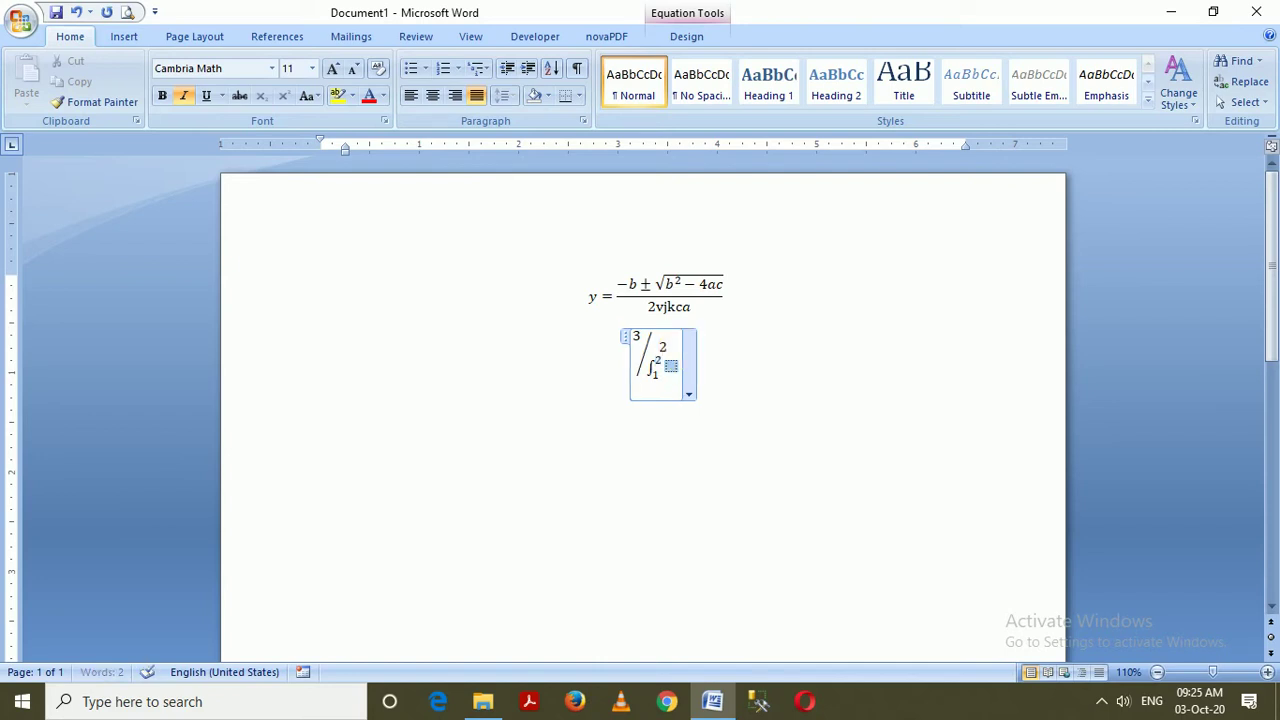
{"action": "type", "text": "a"}
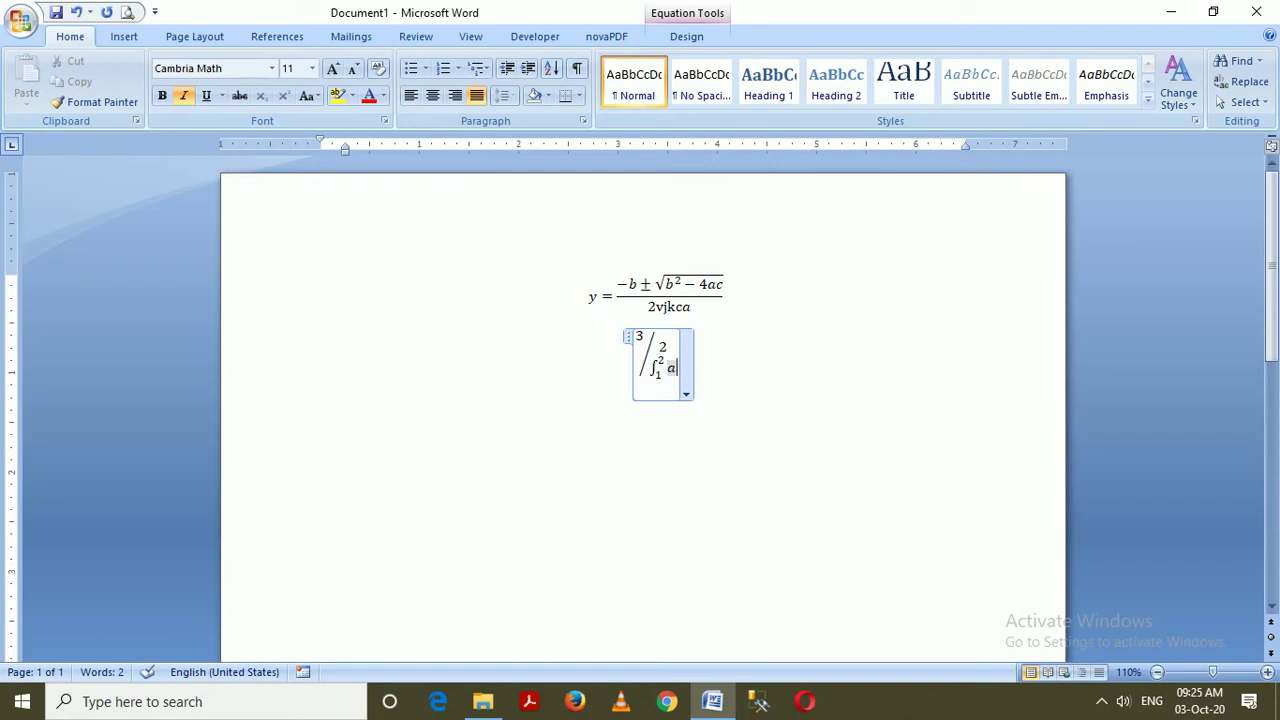
{"action": "left_click", "coordinate": [567, 474]}
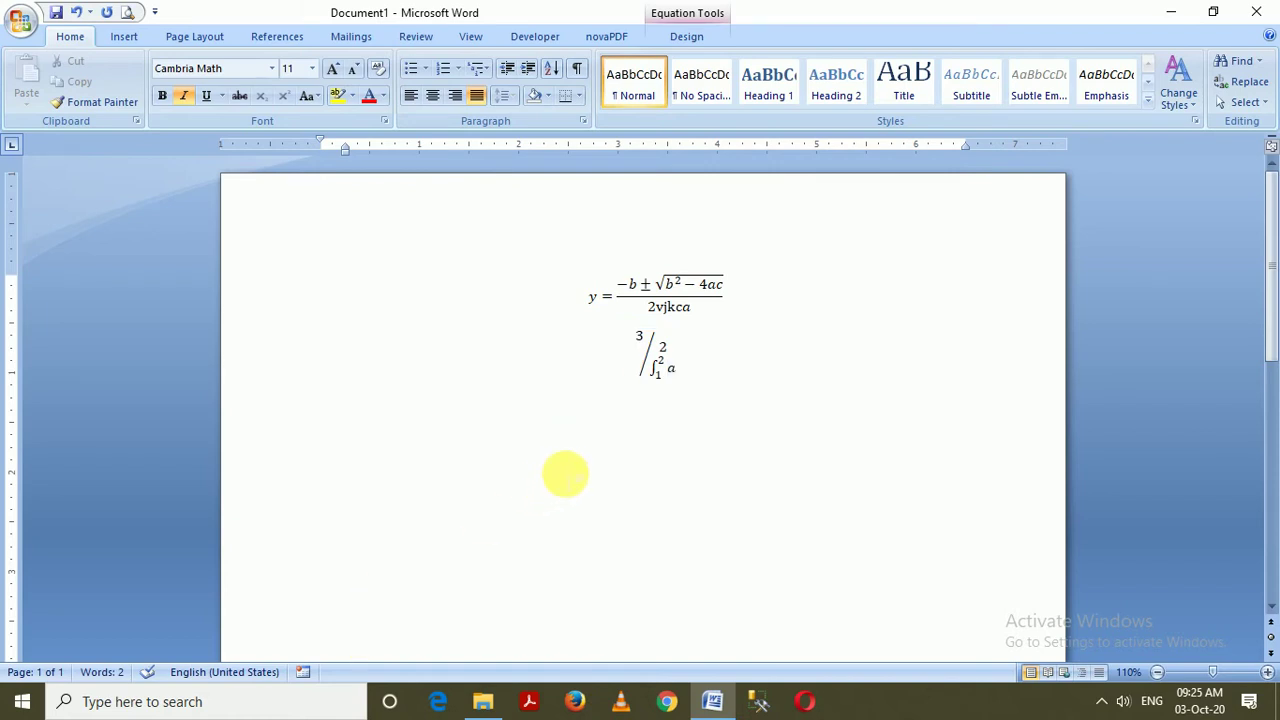
Step: Select both equations and delete them, leaving the page blank
{"action": "left_click_drag", "start_coordinate": [754, 370], "coordinate": [534, 249]}
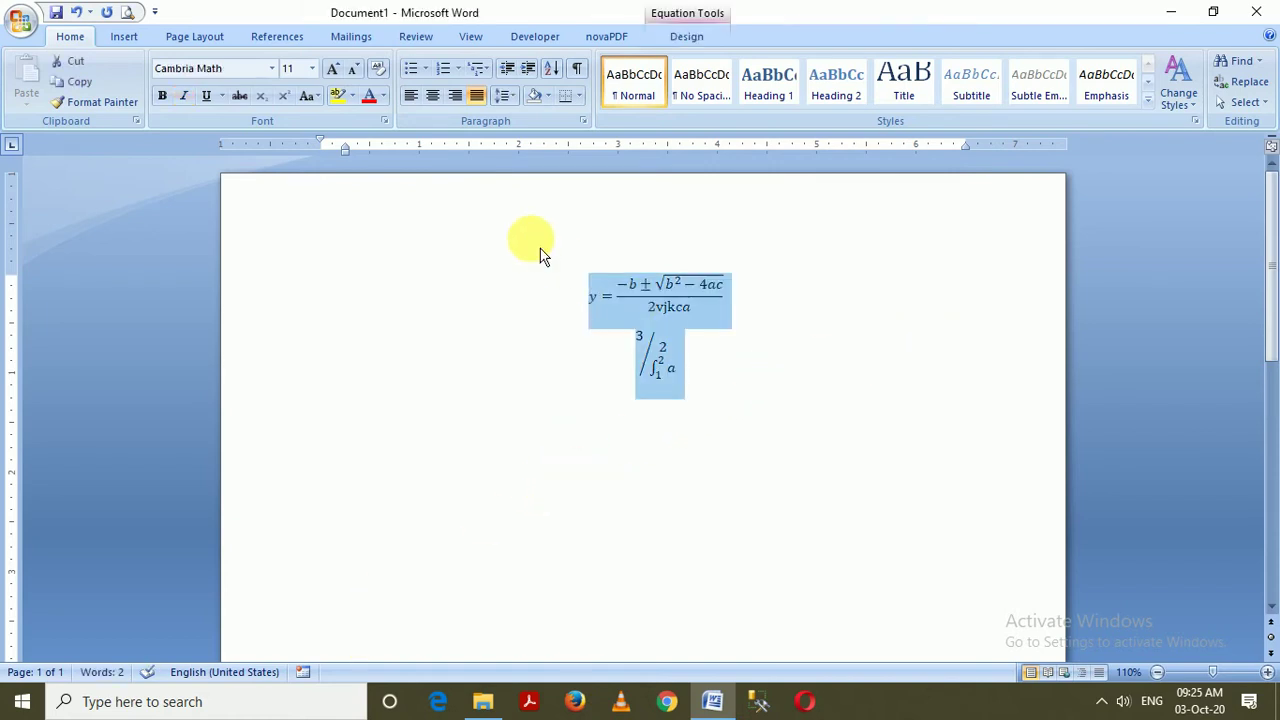
{"action": "key", "text": "Delete"}
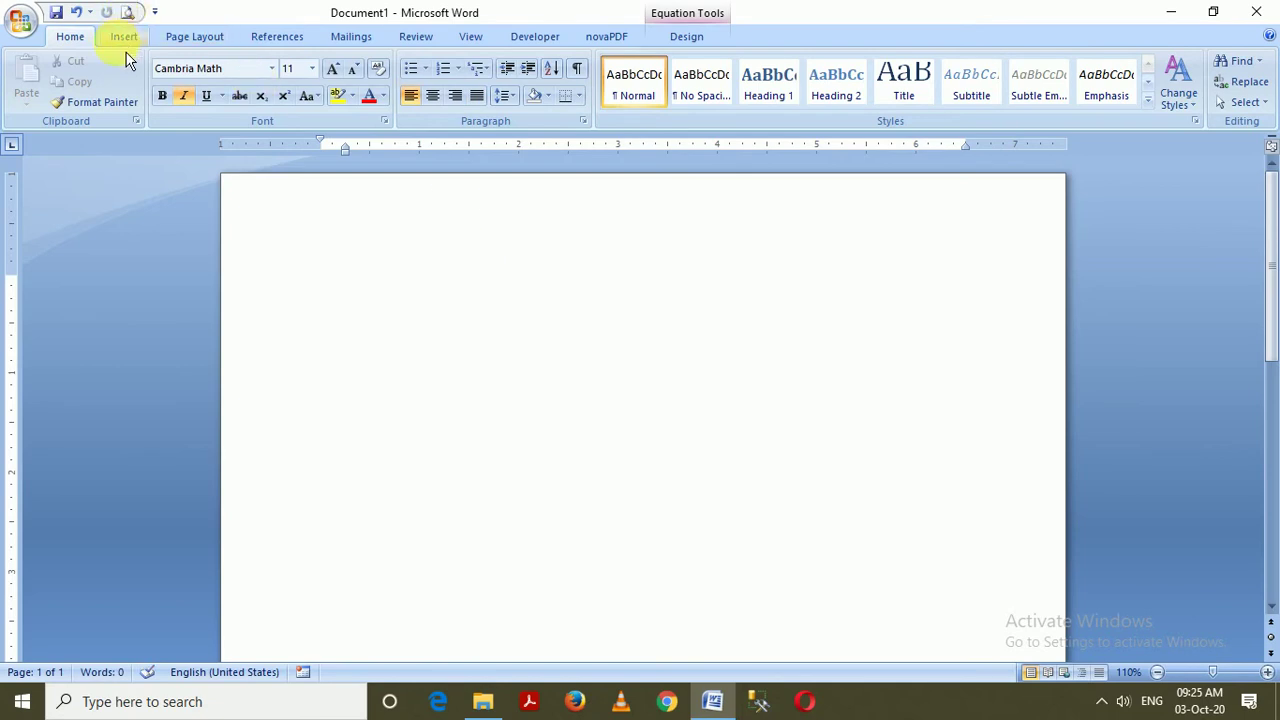
{"action": "left_click", "coordinate": [690, 42]}
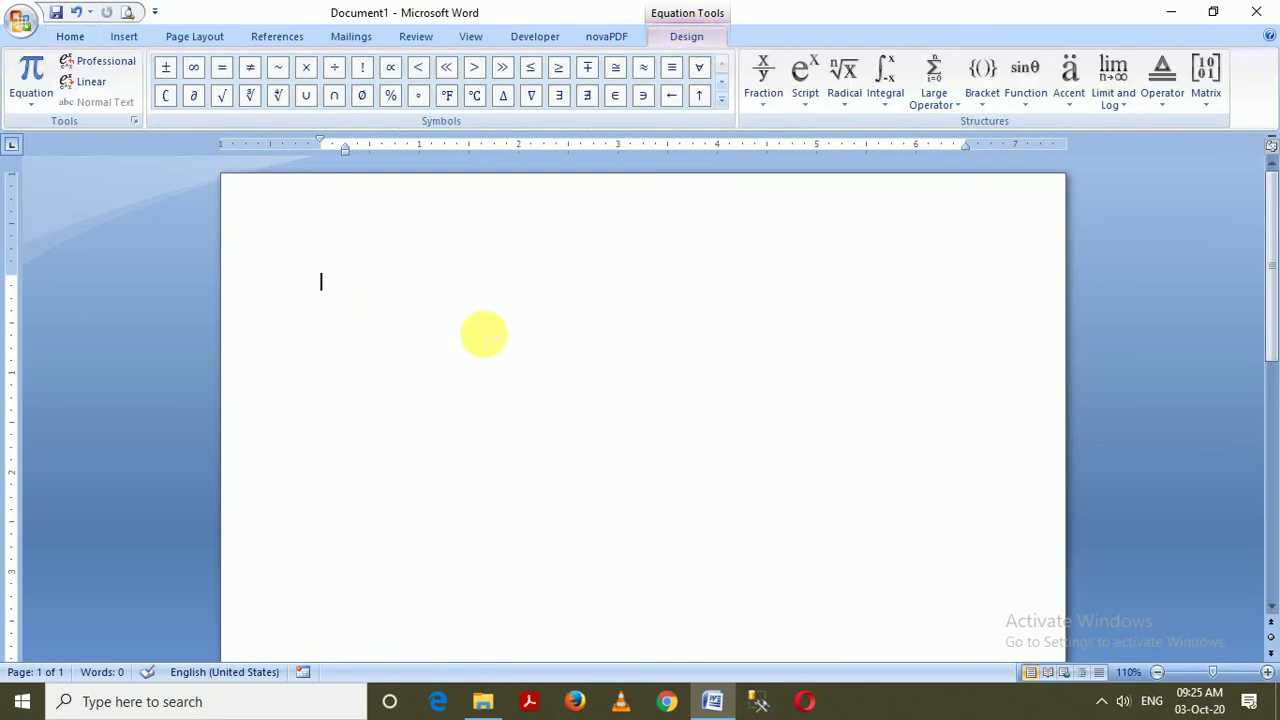
{"action": "key", "text": "ctrl+z"}
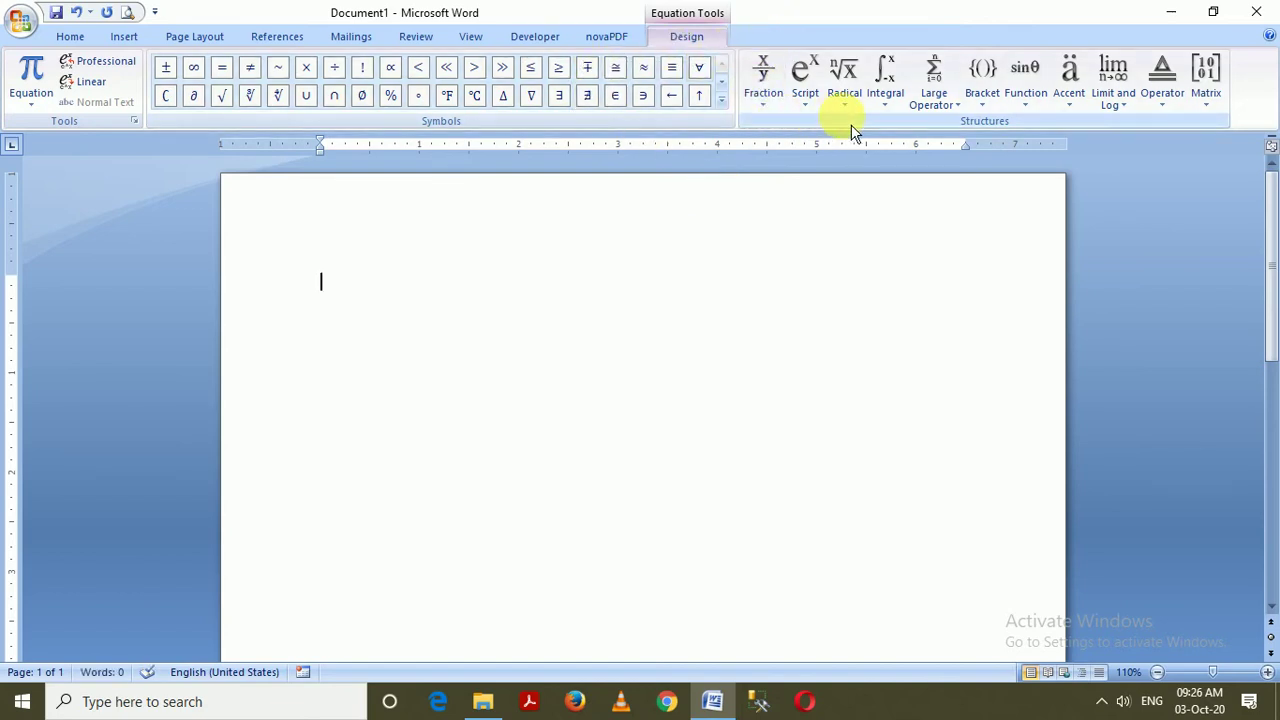
Step: Insert a summation with upper and lower limits from Large Operator
{"action": "left_click", "coordinate": [928, 100]}
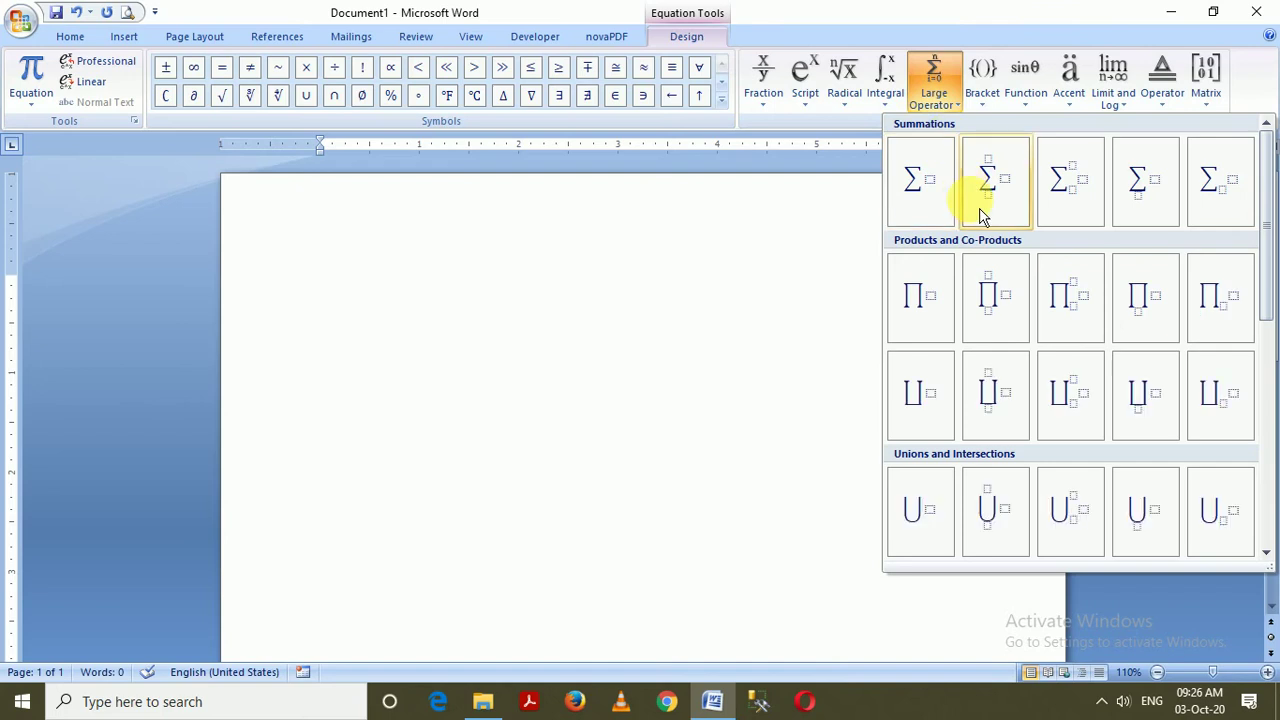
{"action": "left_click", "coordinate": [980, 208]}
{"action": "key", "text": "ctrl+a"}
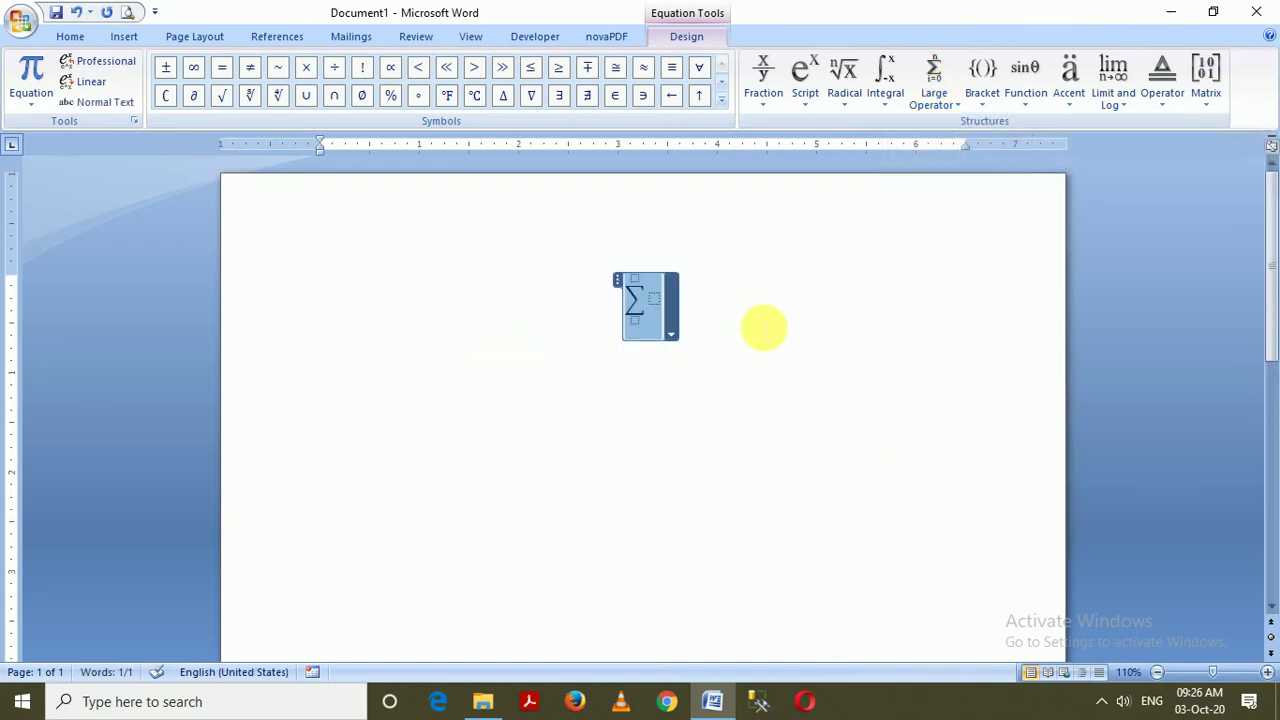
{"action": "left_click", "coordinate": [764, 328]}
Step: Fill the summation with limits 1 and 2 and body 5, then select it
{"action": "left_click", "coordinate": [764, 328]}
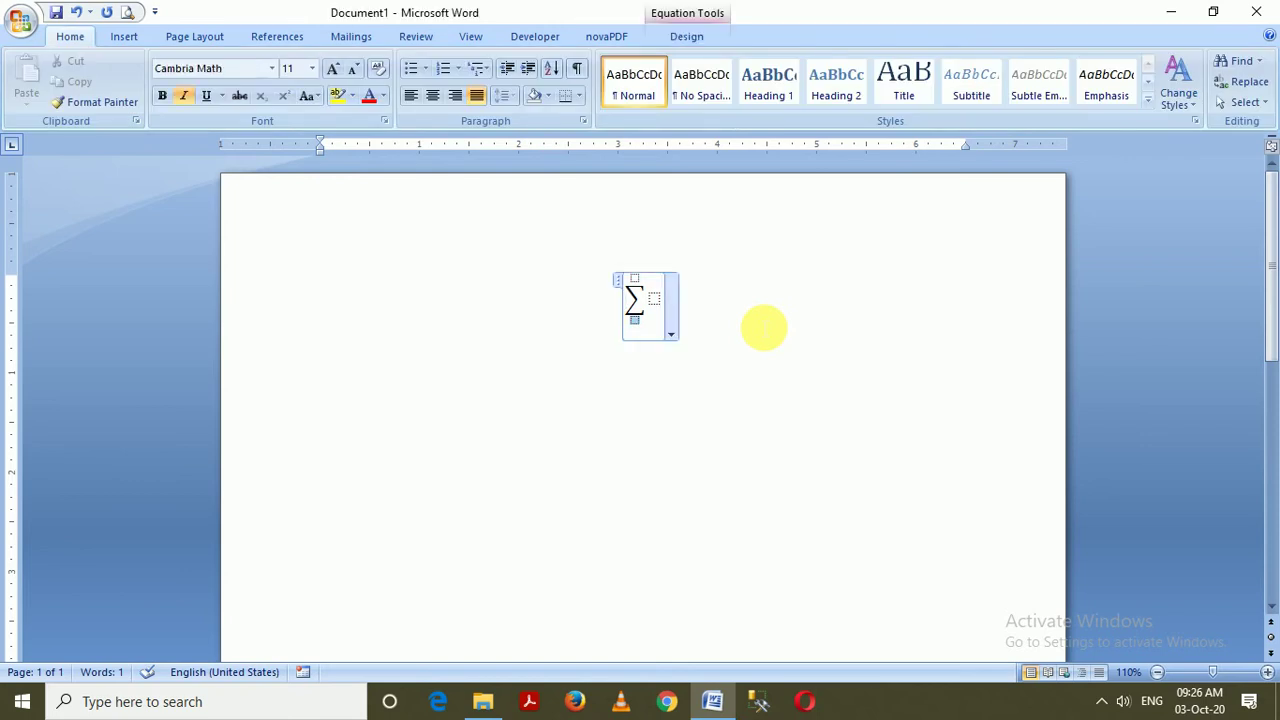
{"action": "type", "text": "i1"}
{"action": "key", "text": "Right"}
{"action": "type", "text": "2"}
{"action": "key", "text": "Right"}
{"action": "type", "text": "5"}
{"action": "left_click", "coordinate": [764, 328]}
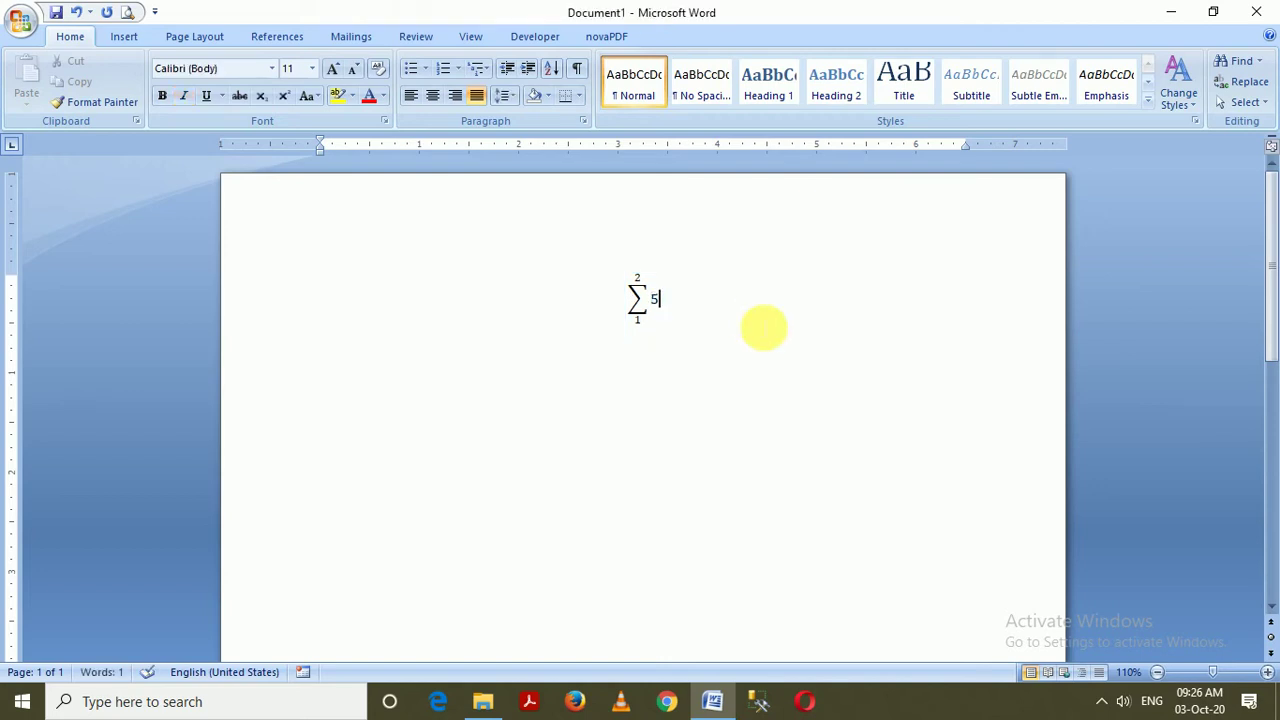
{"action": "left_click_drag", "start_coordinate": [764, 328], "coordinate": [514, 329]}
Step: Delete the summation and insert a new blank equation
{"action": "key", "text": "Delete"}
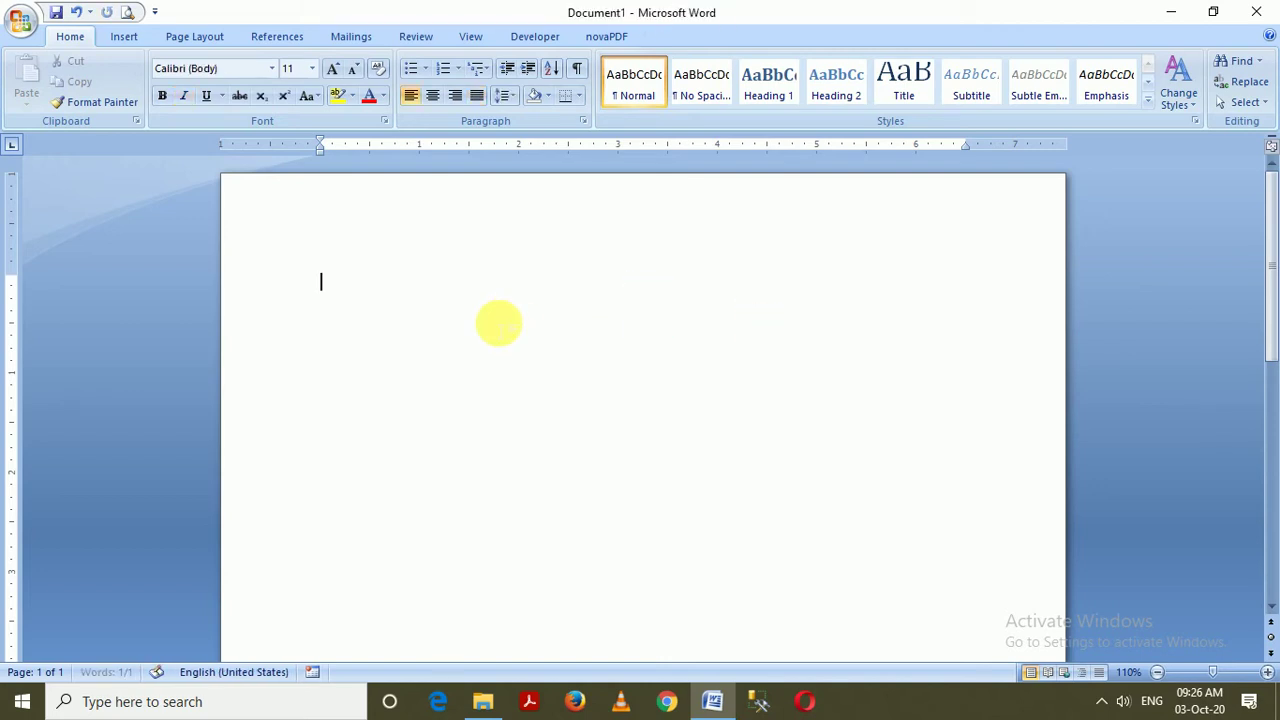
{"action": "left_click", "coordinate": [123, 40]}
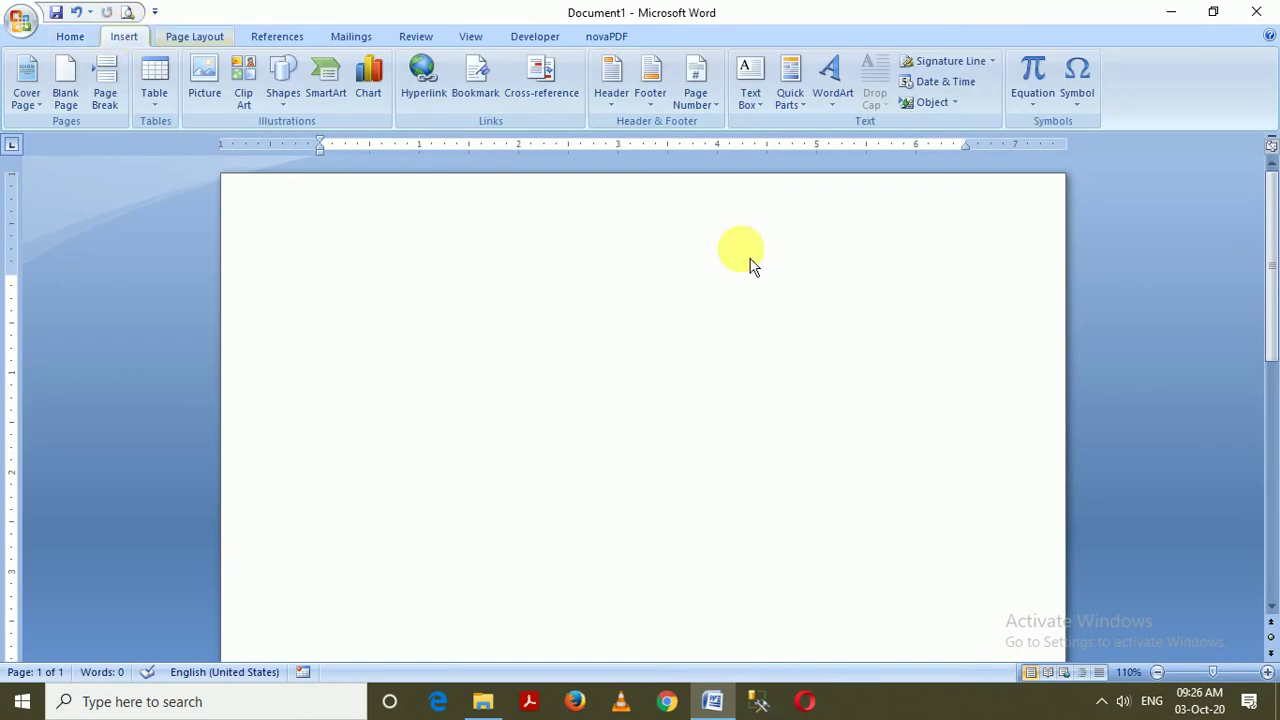
{"action": "left_click", "coordinate": [1032, 98]}
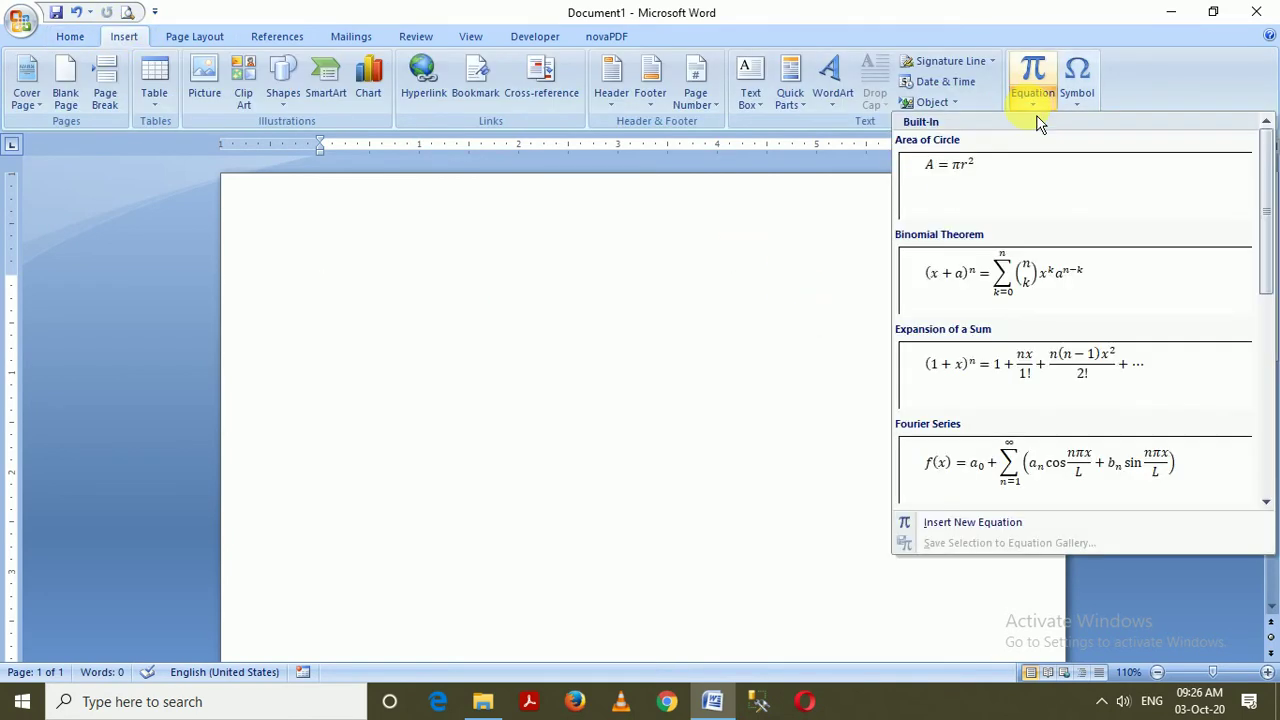
{"action": "left_click", "coordinate": [963, 526]}
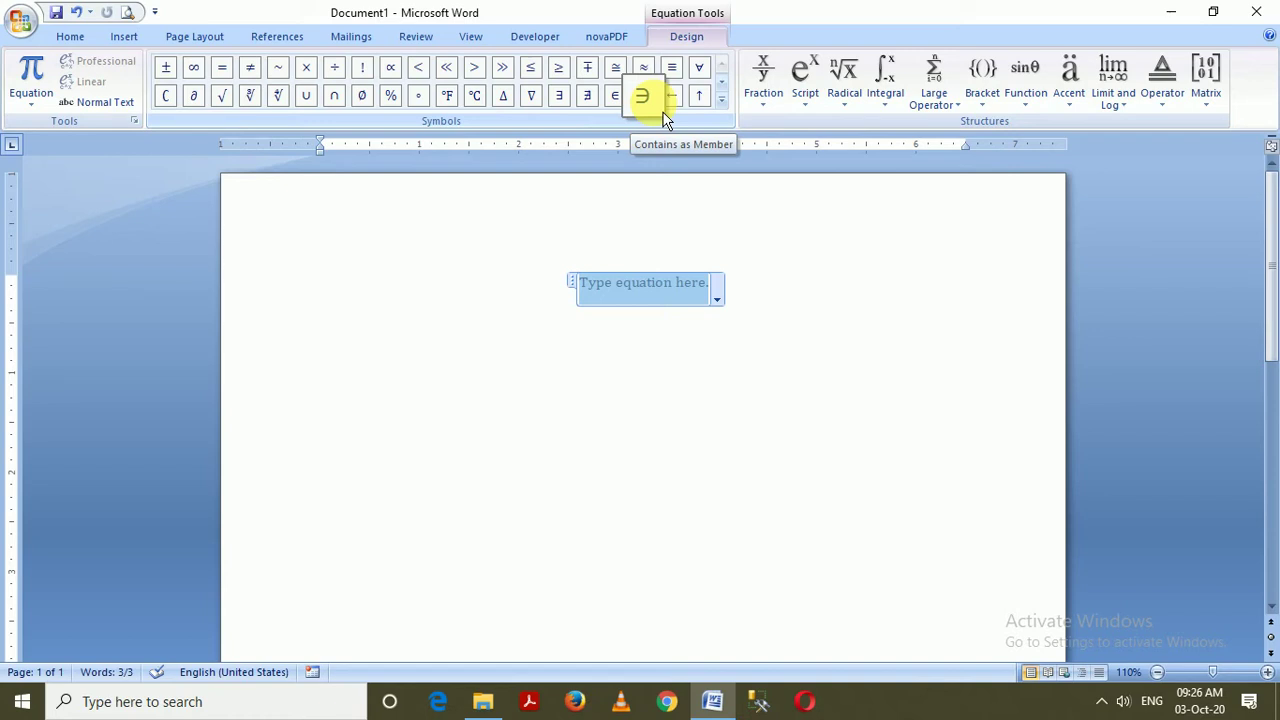
Step: Browse the Bracket, Function, Accent, Limit and Log and Operator galleries, inserting the == operator
{"action": "left_click", "coordinate": [1006, 110]}
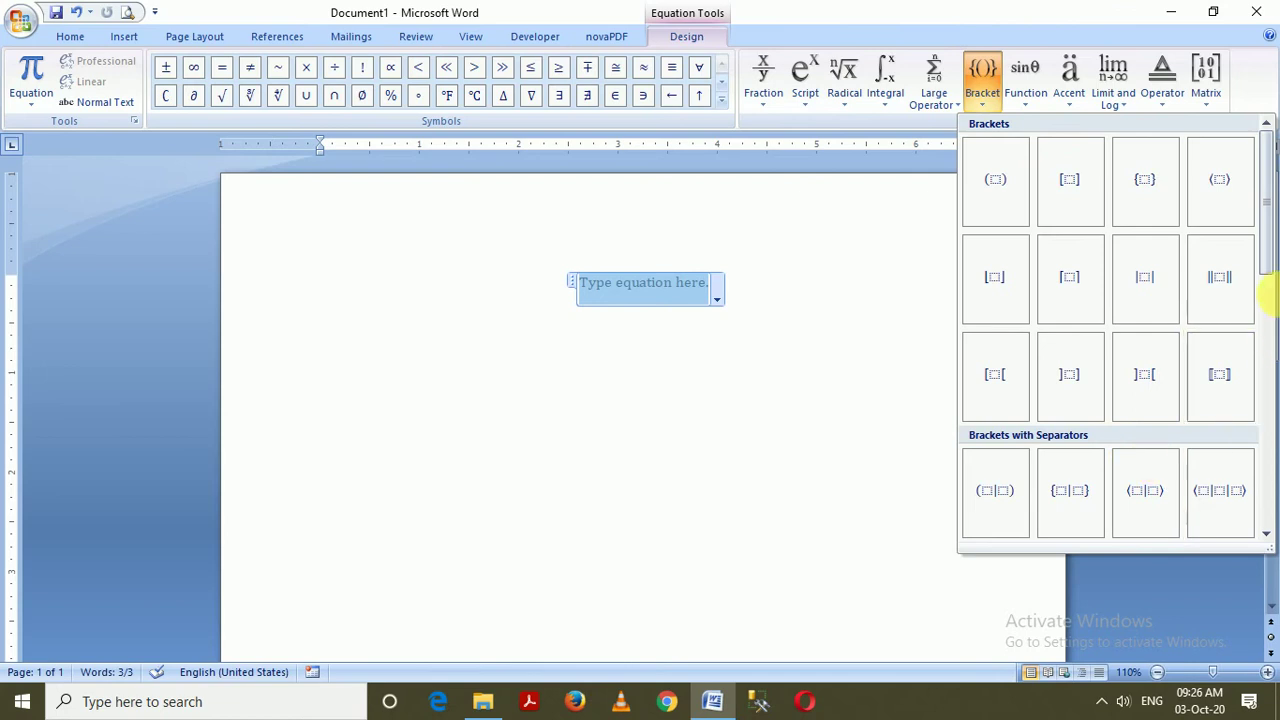
{"action": "left_click_drag", "start_coordinate": [1264, 268], "coordinate": [1266, 380]}
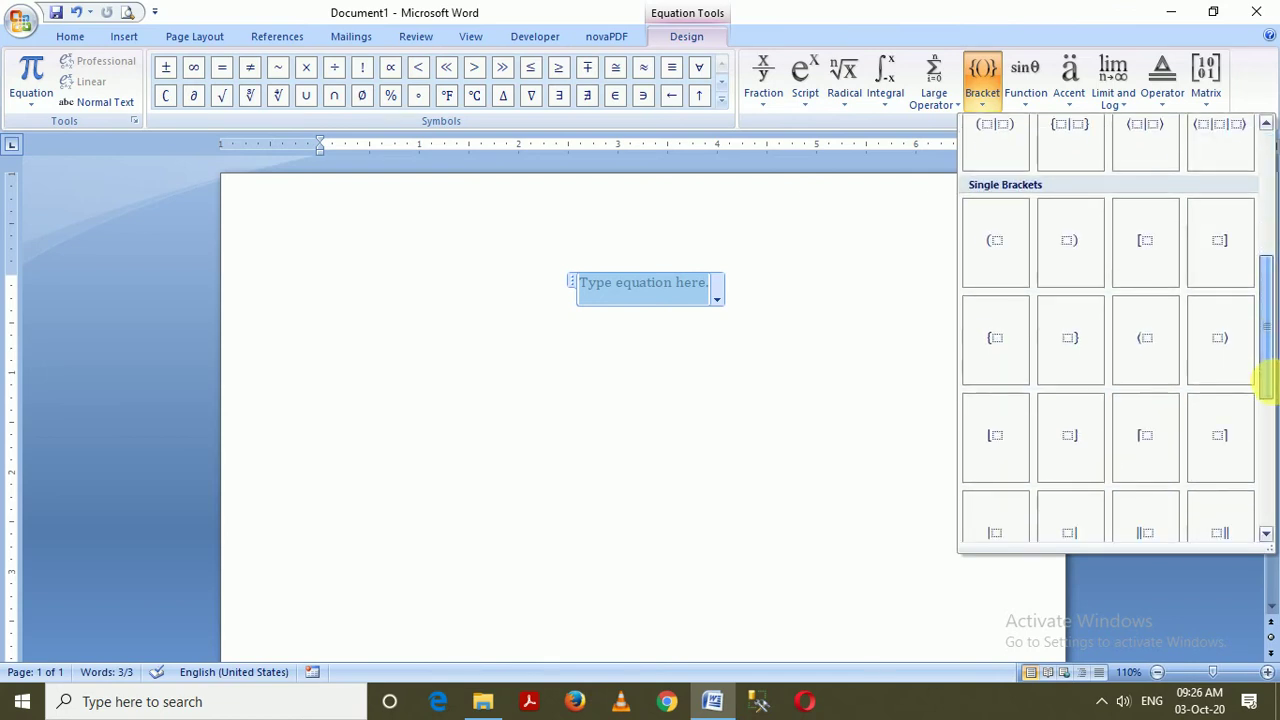
{"action": "left_click", "coordinate": [1025, 95]}
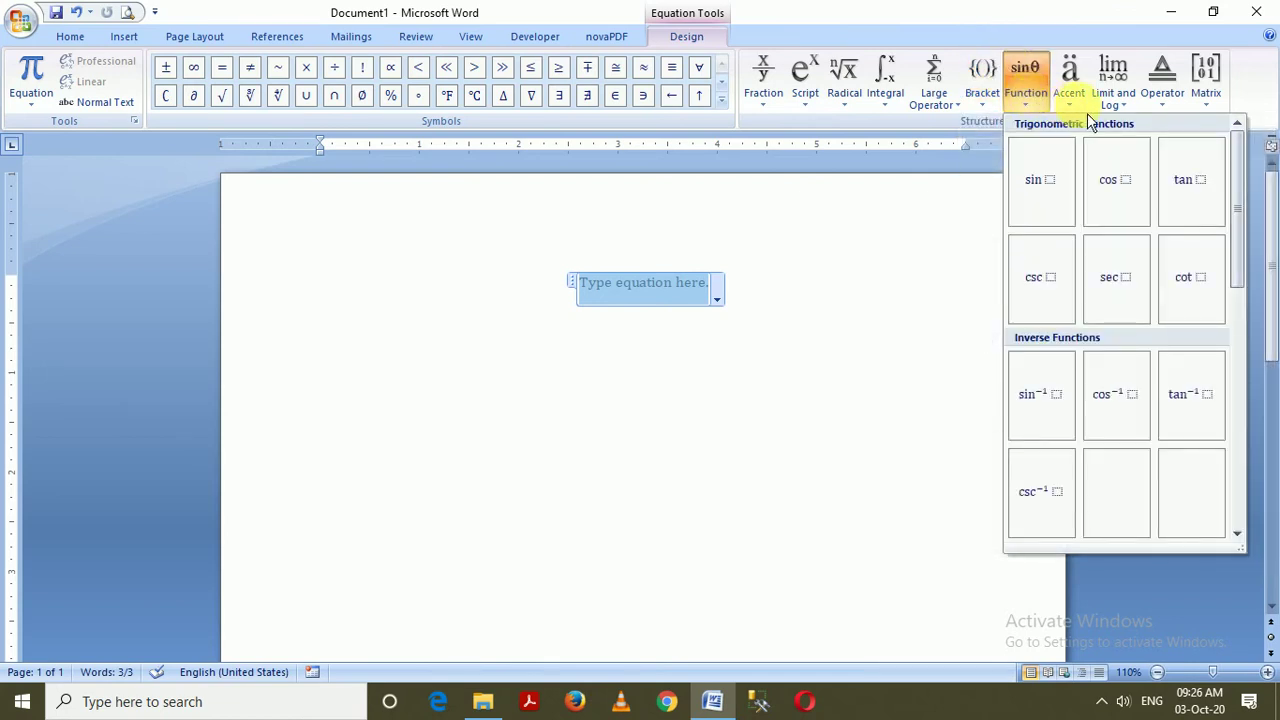
{"action": "left_click", "coordinate": [1070, 88]}
{"action": "left_click", "coordinate": [1113, 100]}
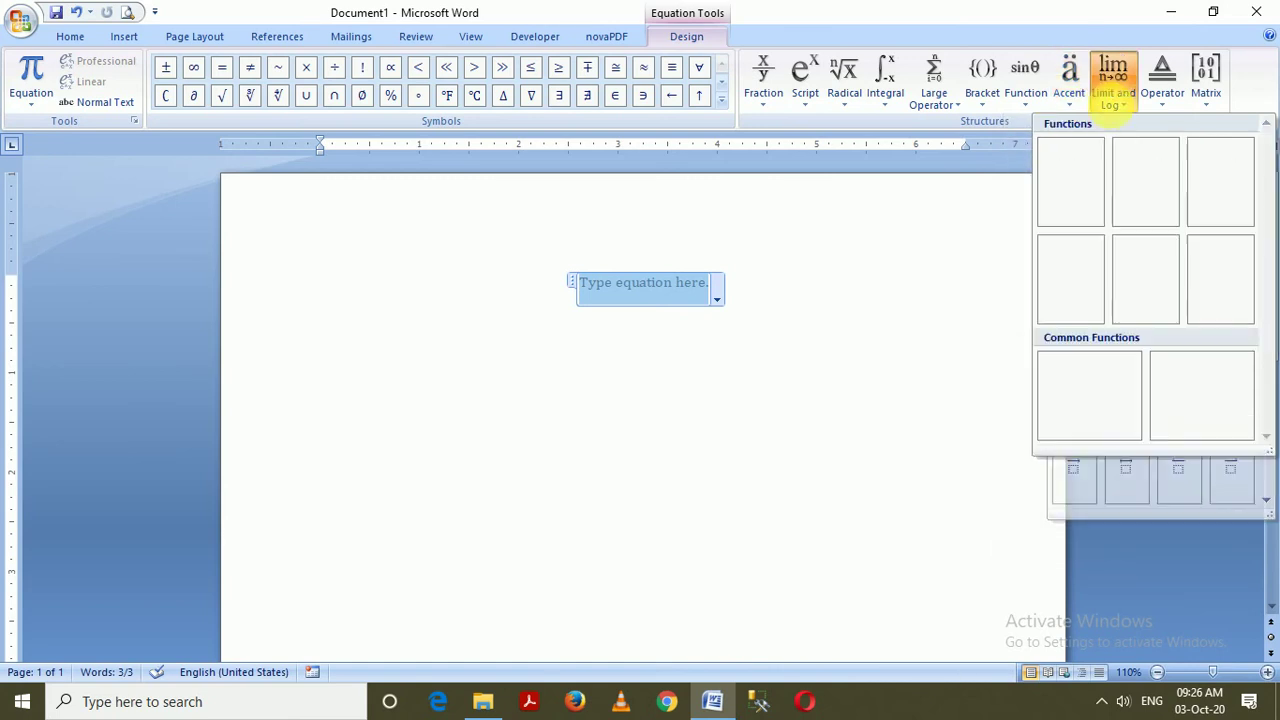
{"action": "left_click", "coordinate": [1162, 105]}
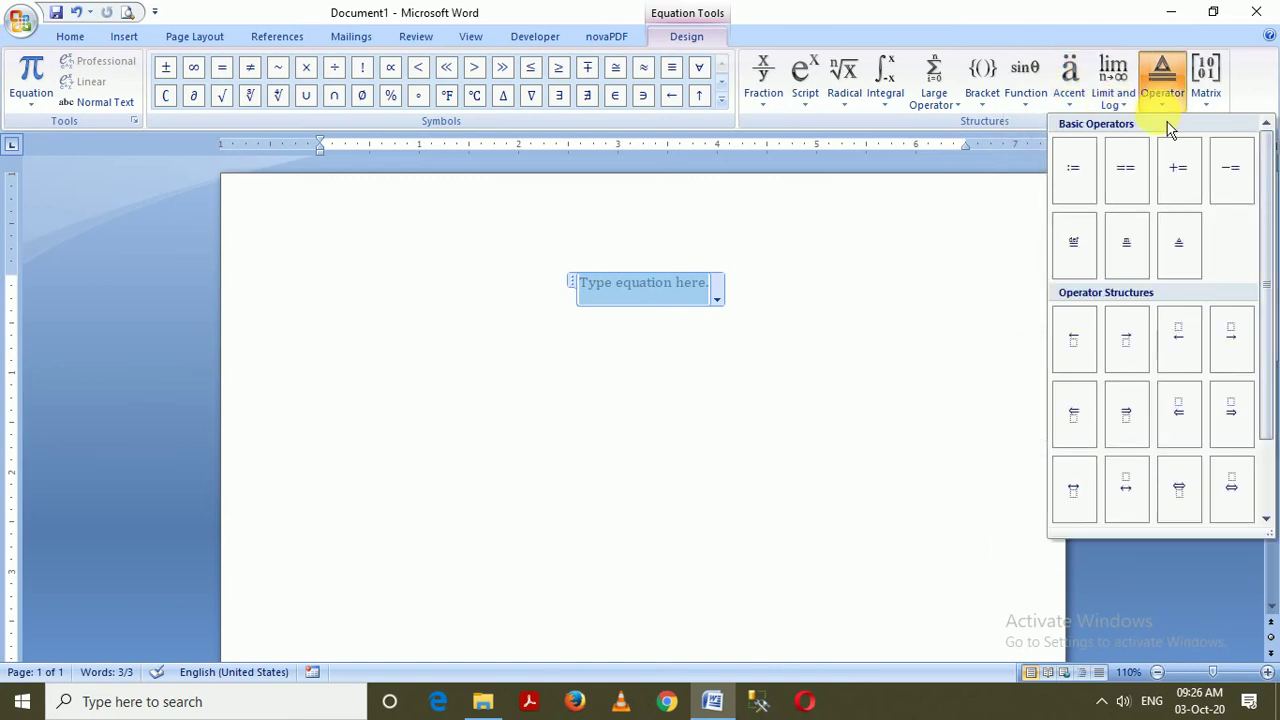
{"action": "left_click", "coordinate": [1127, 163]}
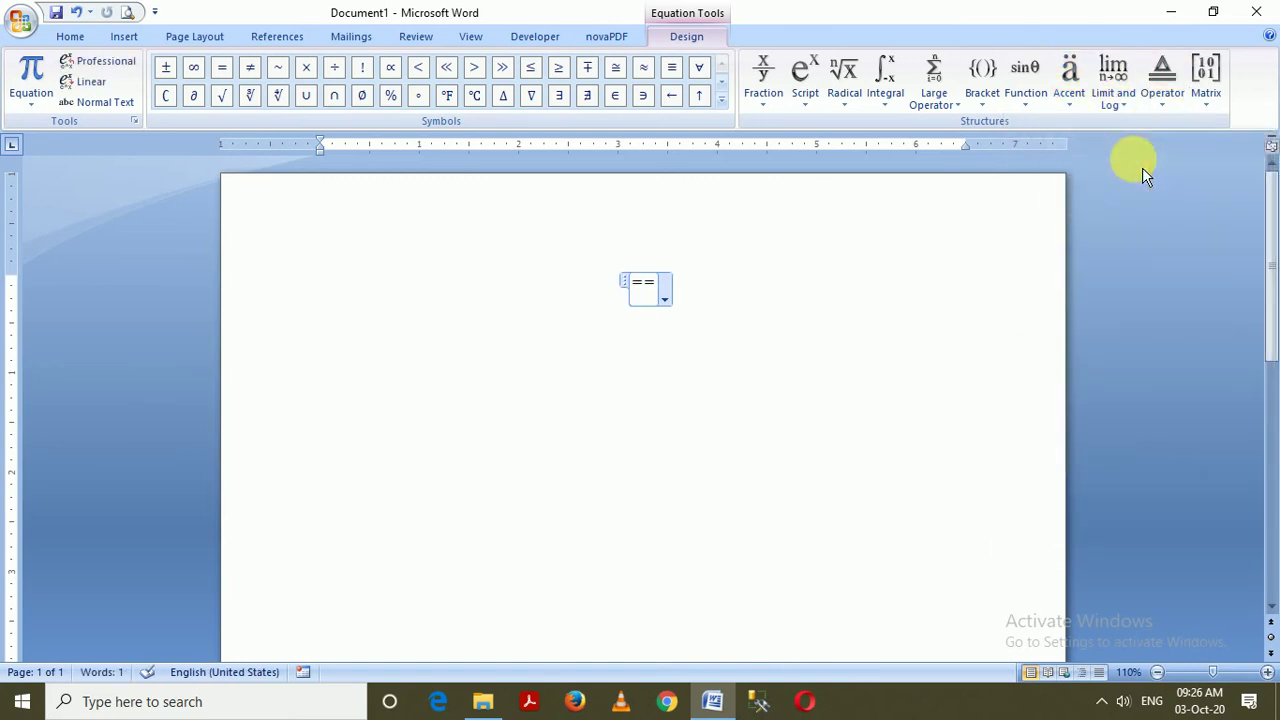
Step: Type 54 after the operator, then select everything and delete it
{"action": "type", "text": "54"}
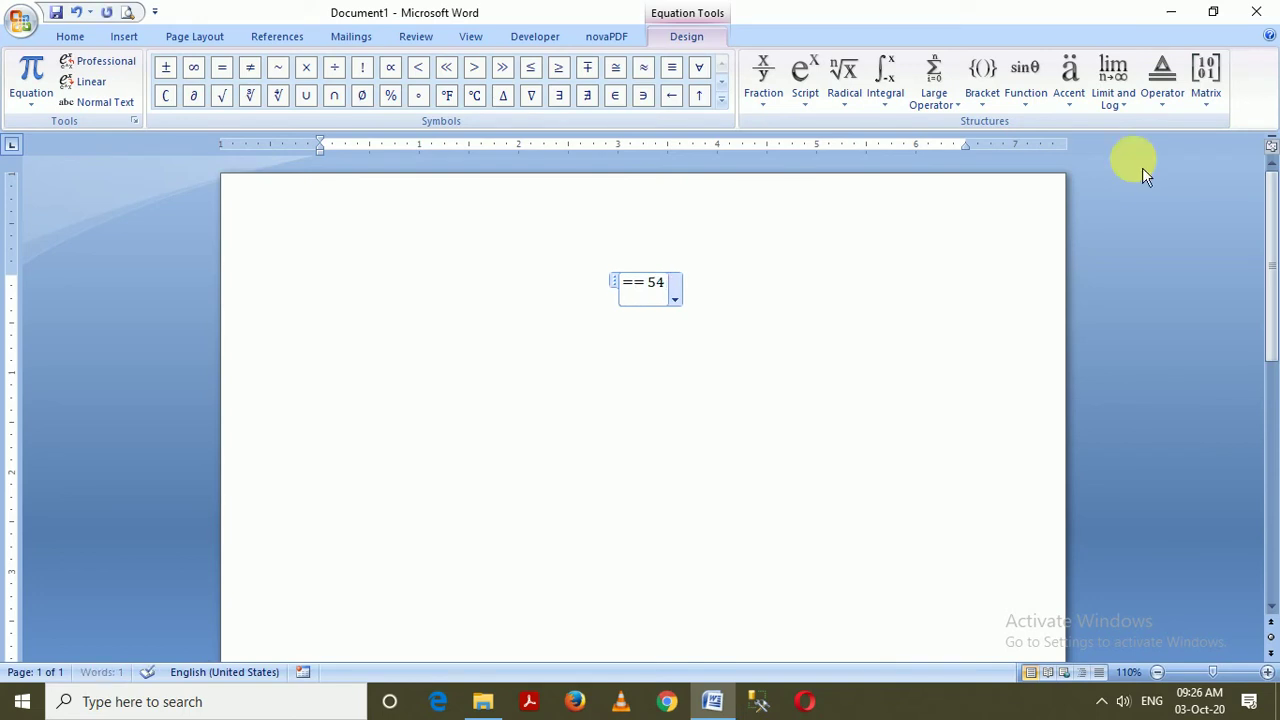
{"action": "key", "text": "Return"}
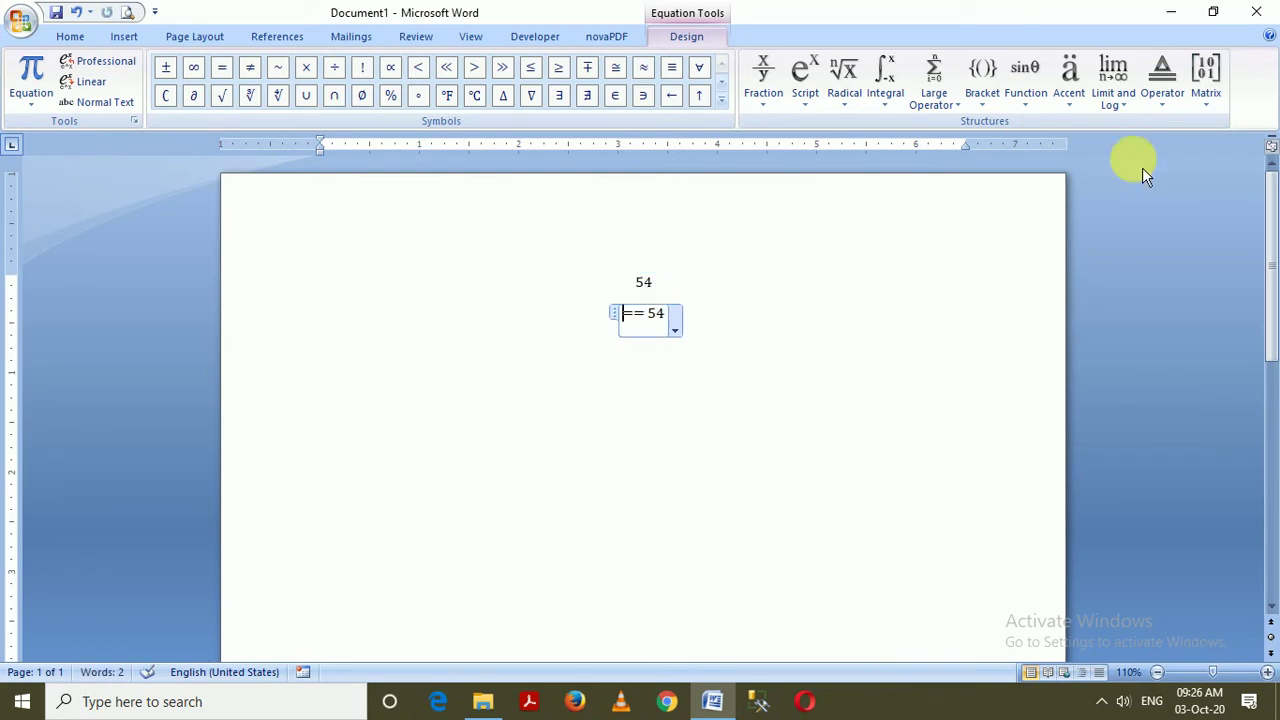
{"action": "key", "text": "ctrl+a"}
{"action": "key", "text": "Delete"}
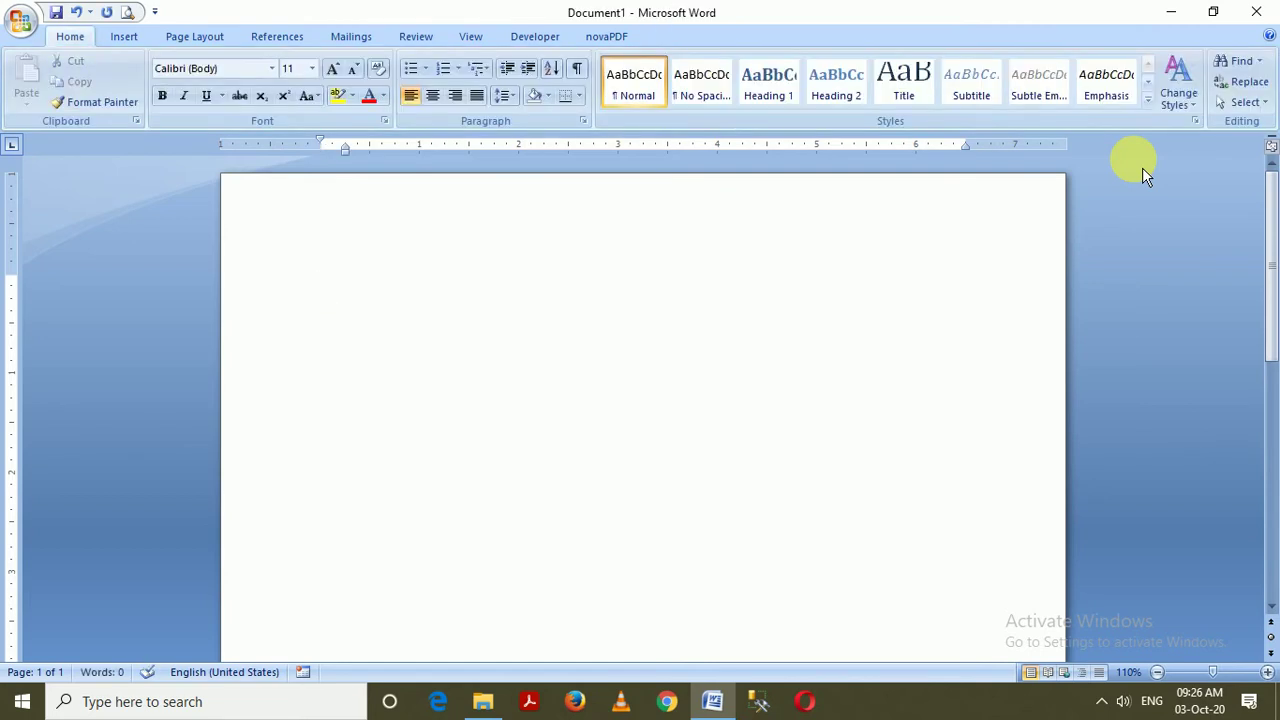
Step: Insert the open-book symbol from the recently used symbols and select it
{"action": "left_click", "coordinate": [124, 37]}
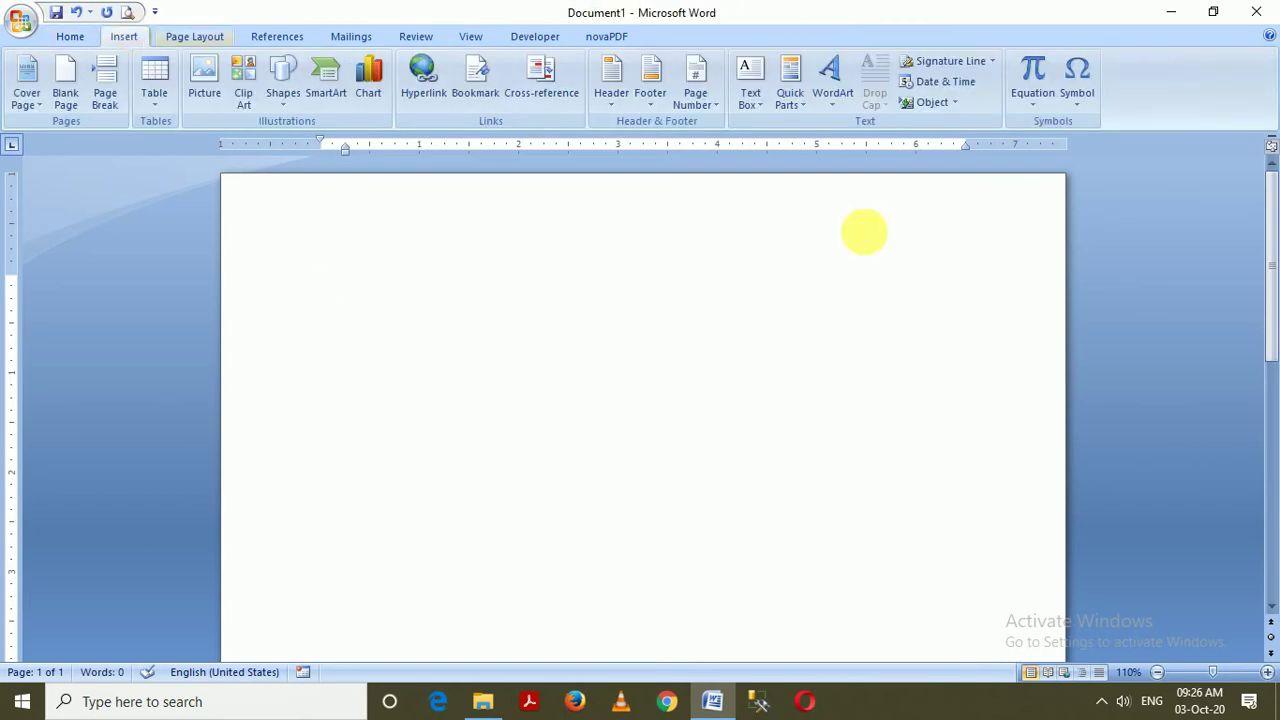
{"action": "left_click", "coordinate": [1089, 119]}
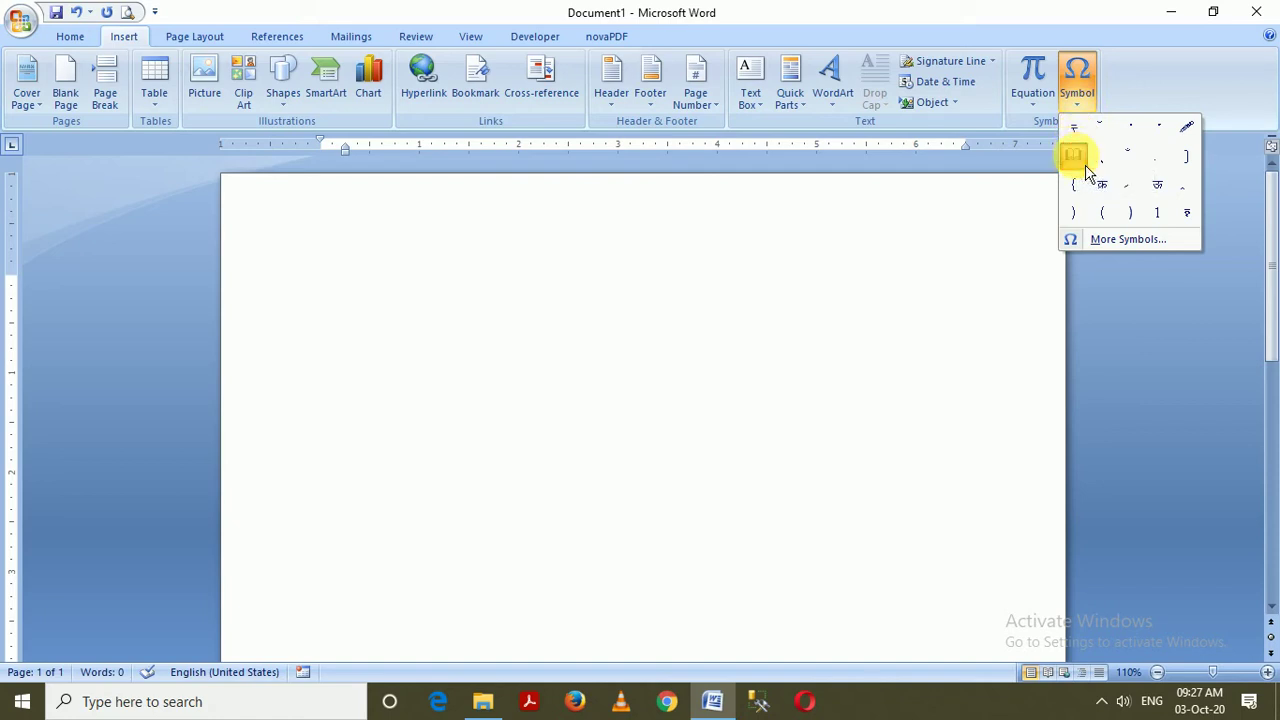
{"action": "left_click", "coordinate": [770, 340]}
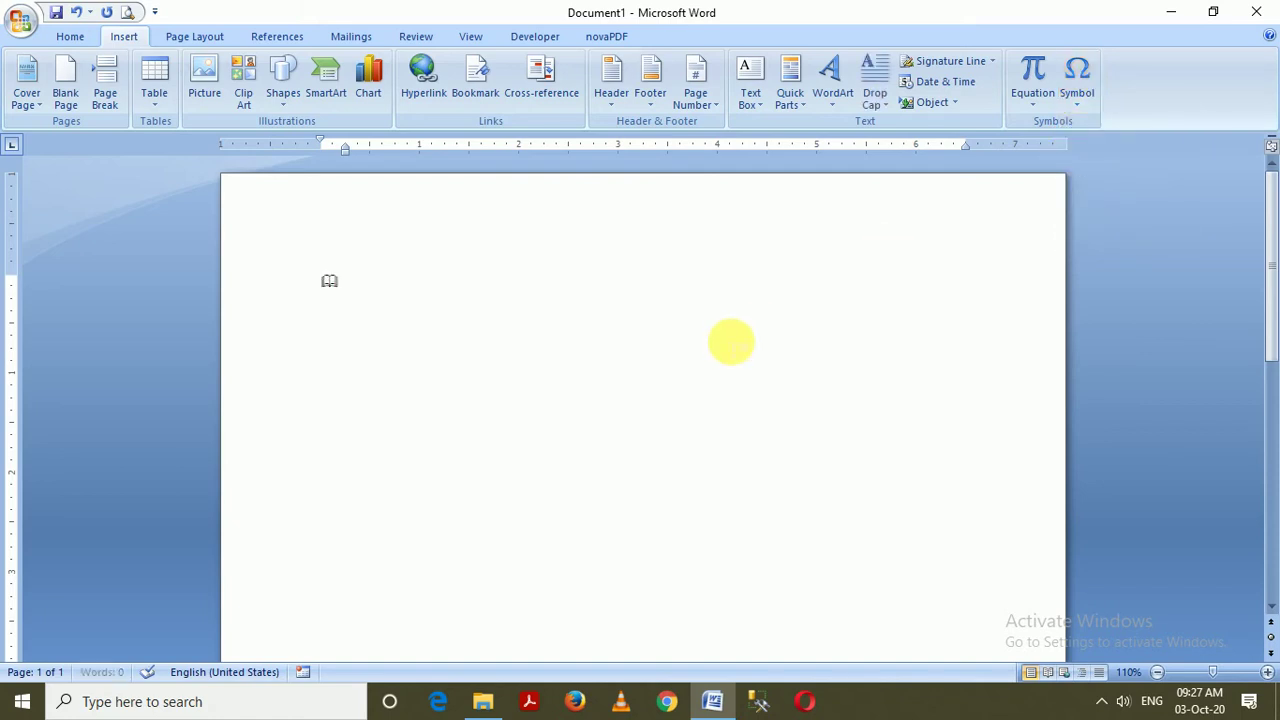
{"action": "left_click_drag", "start_coordinate": [395, 283], "coordinate": [325, 283]}
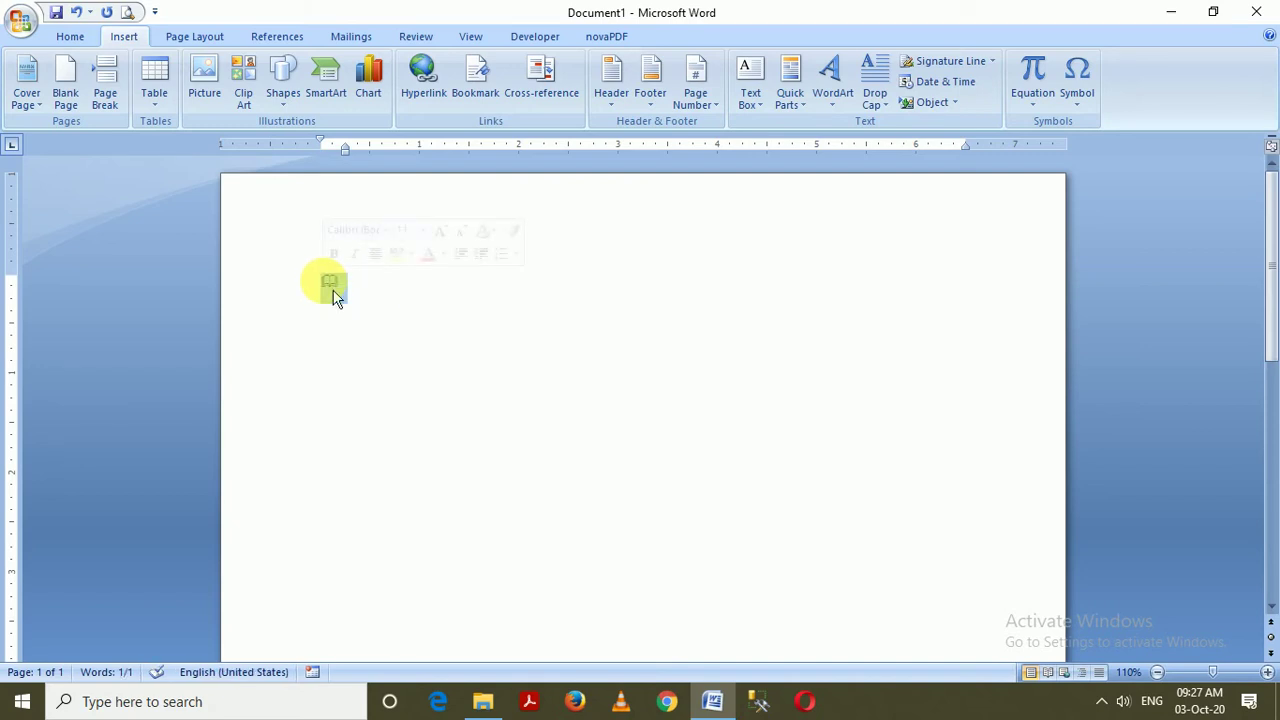
{"action": "left_click", "coordinate": [330, 286]}
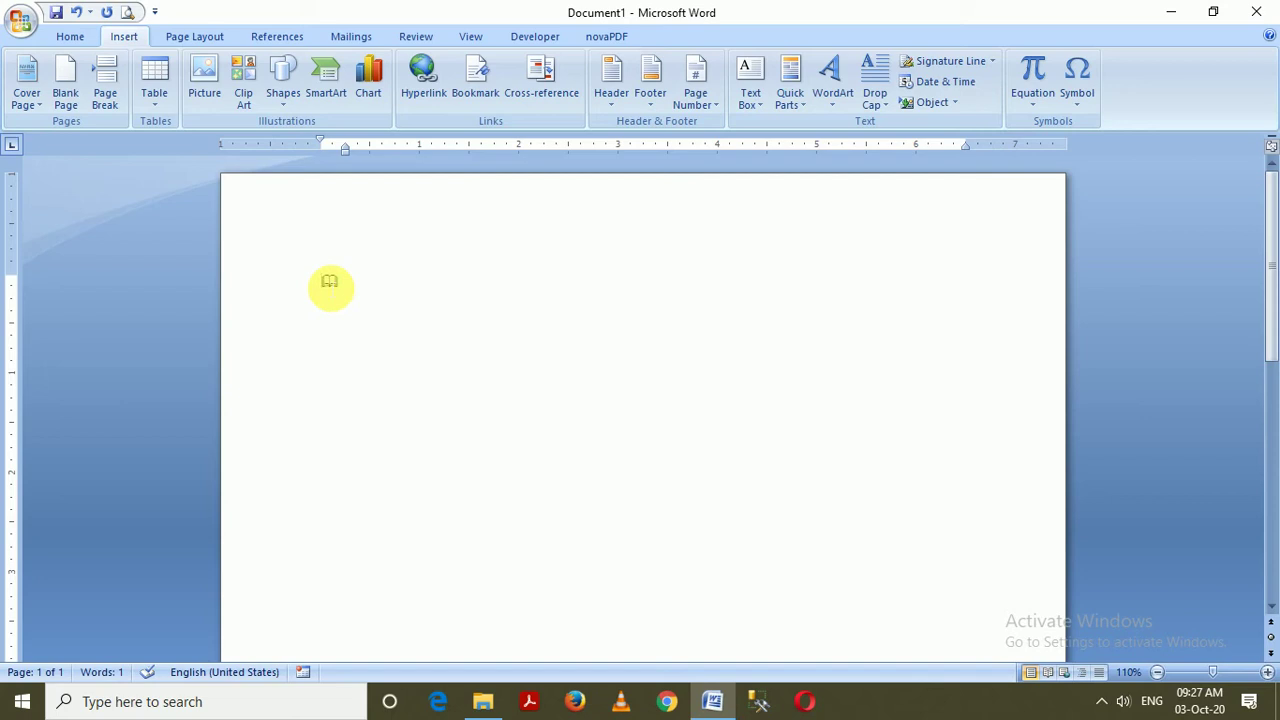
{"action": "double_click", "coordinate": [330, 286]}
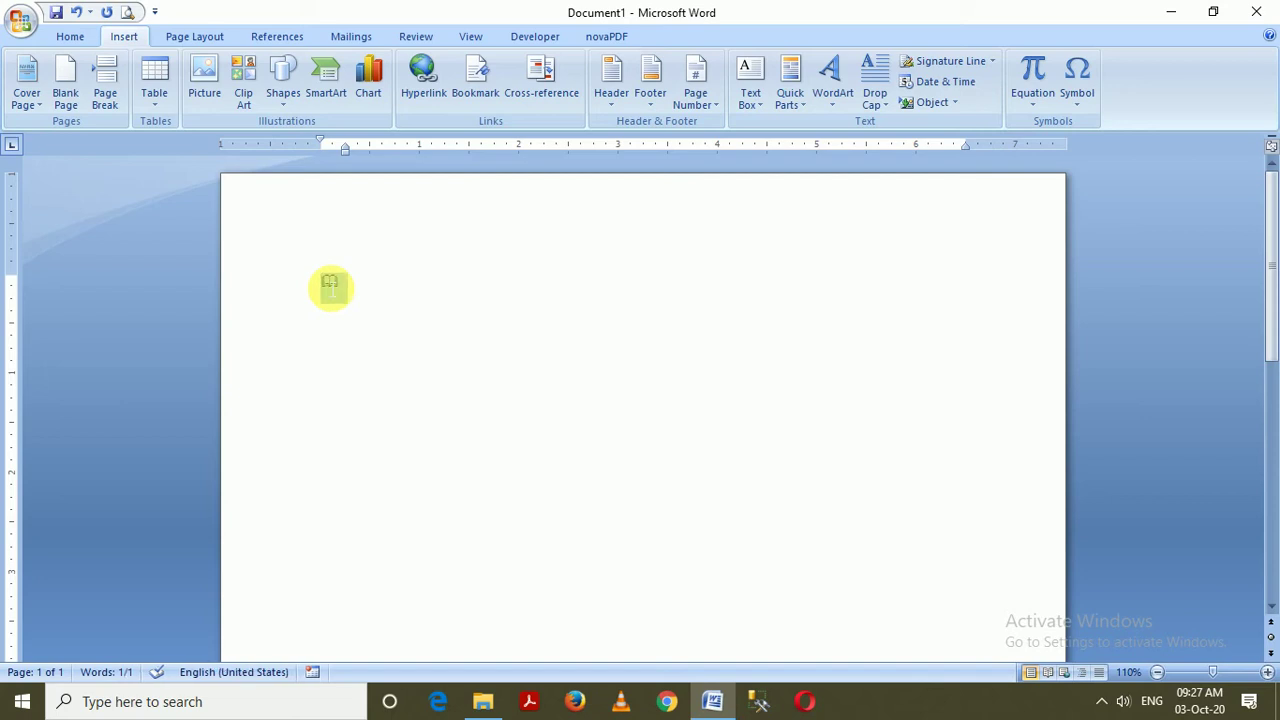
{"action": "left_click", "coordinate": [330, 287]}
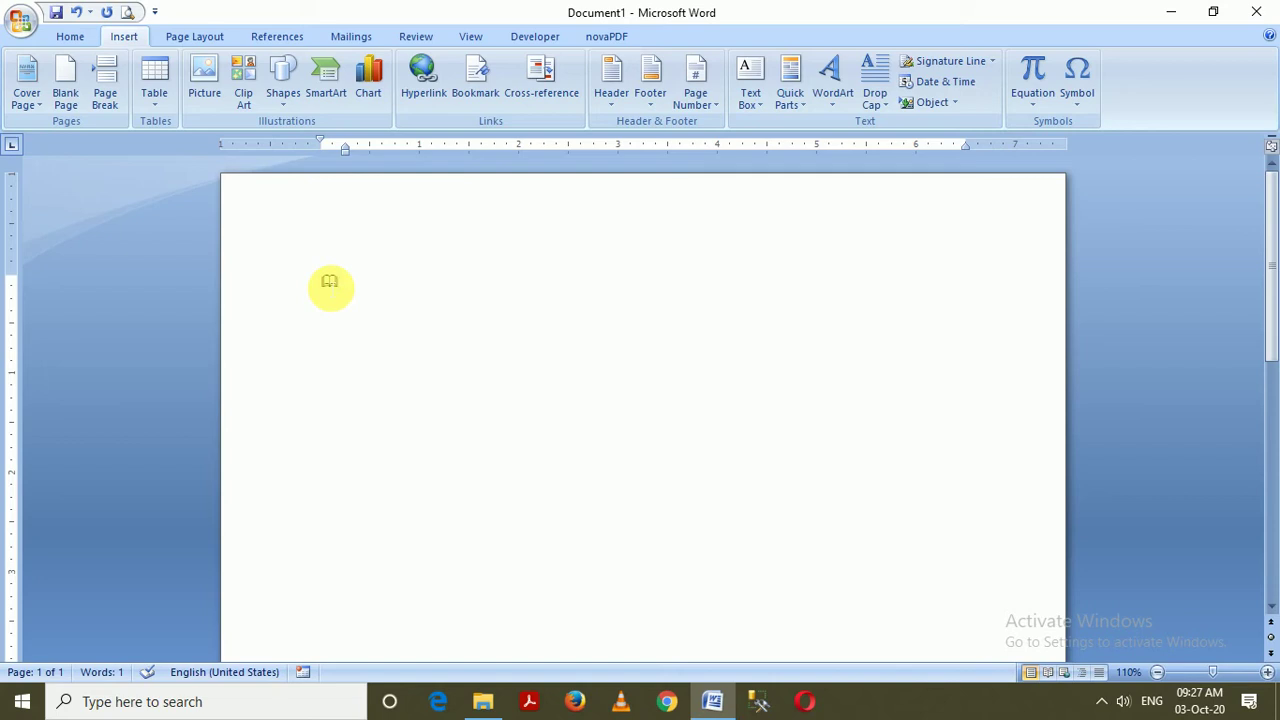
{"action": "double_click", "coordinate": [330, 285]}
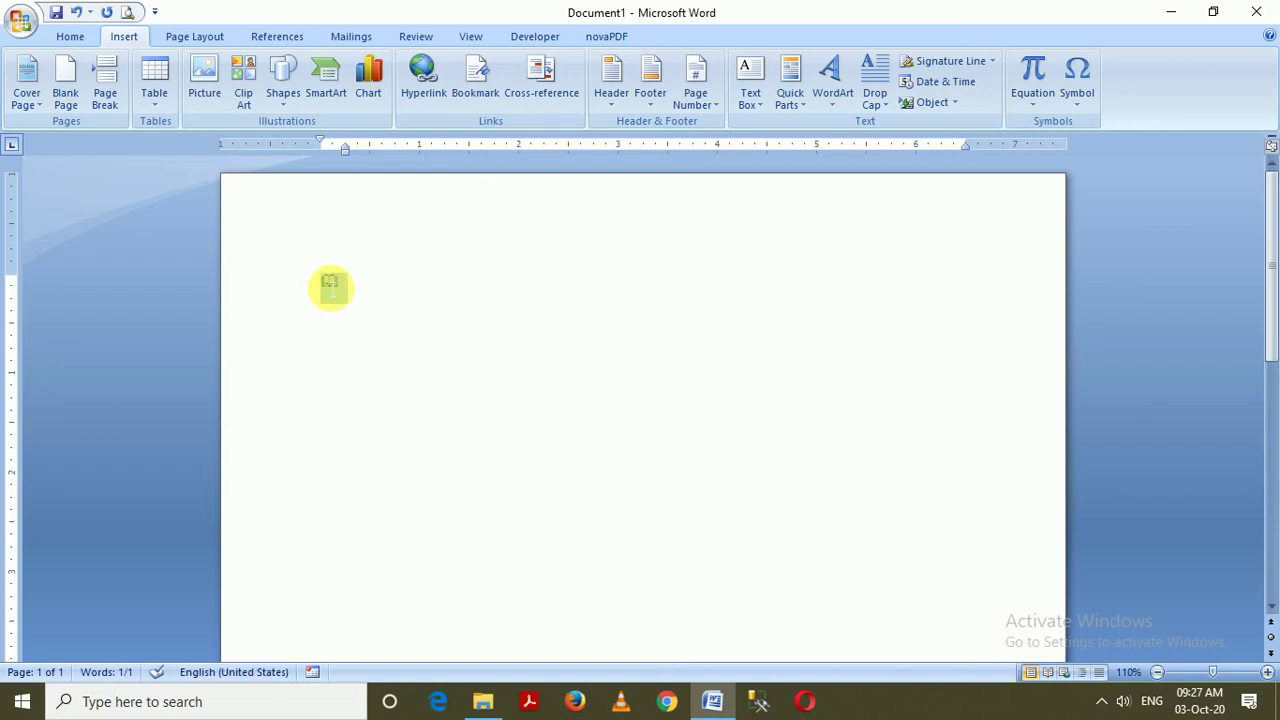
Step: Enlarge the book symbol to font size 100 using Grow Font
{"action": "left_click", "coordinate": [68, 36]}
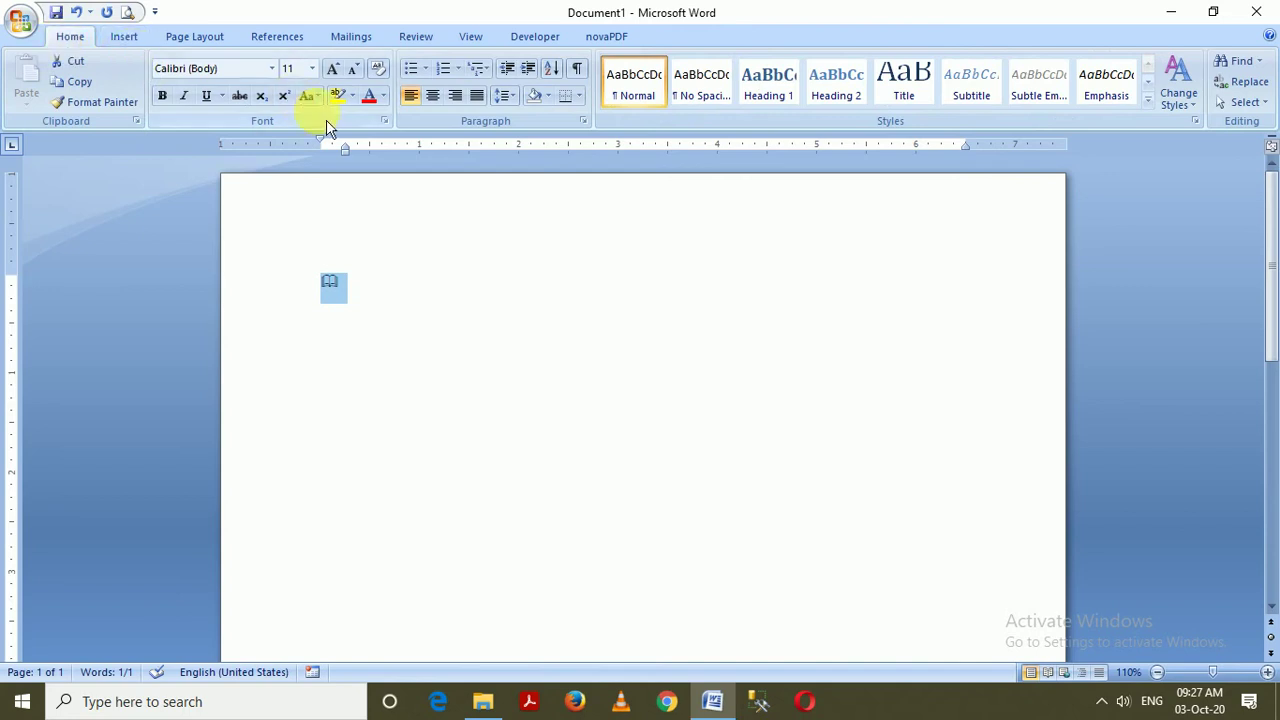
{"action": "left_click", "coordinate": [333, 70]}
{"action": "left_click", "coordinate": [333, 70]}
{"action": "left_click", "coordinate": [333, 70]}
{"action": "left_click", "coordinate": [333, 70]}
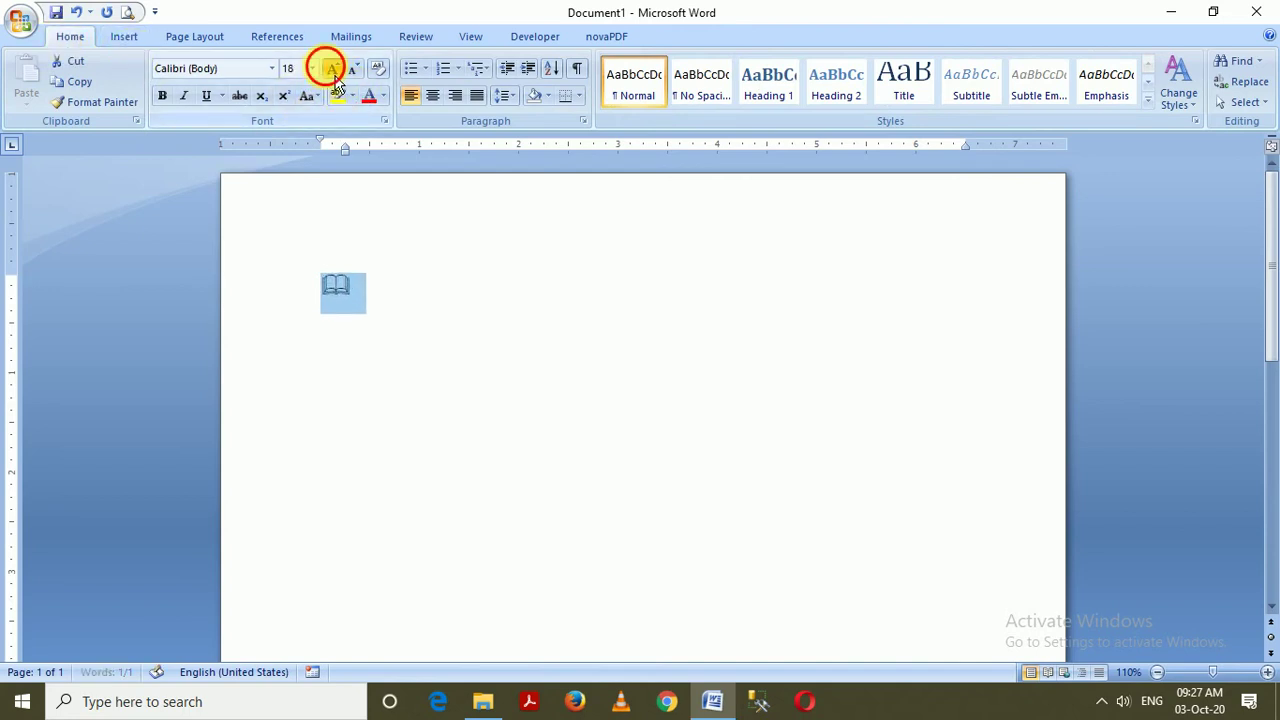
{"action": "left_click", "coordinate": [333, 72]}
{"action": "left_click", "coordinate": [333, 72]}
{"action": "left_click", "coordinate": [333, 72]}
{"action": "left_click", "coordinate": [333, 72]}
{"action": "left_click", "coordinate": [333, 72]}
{"action": "left_click", "coordinate": [333, 72]}
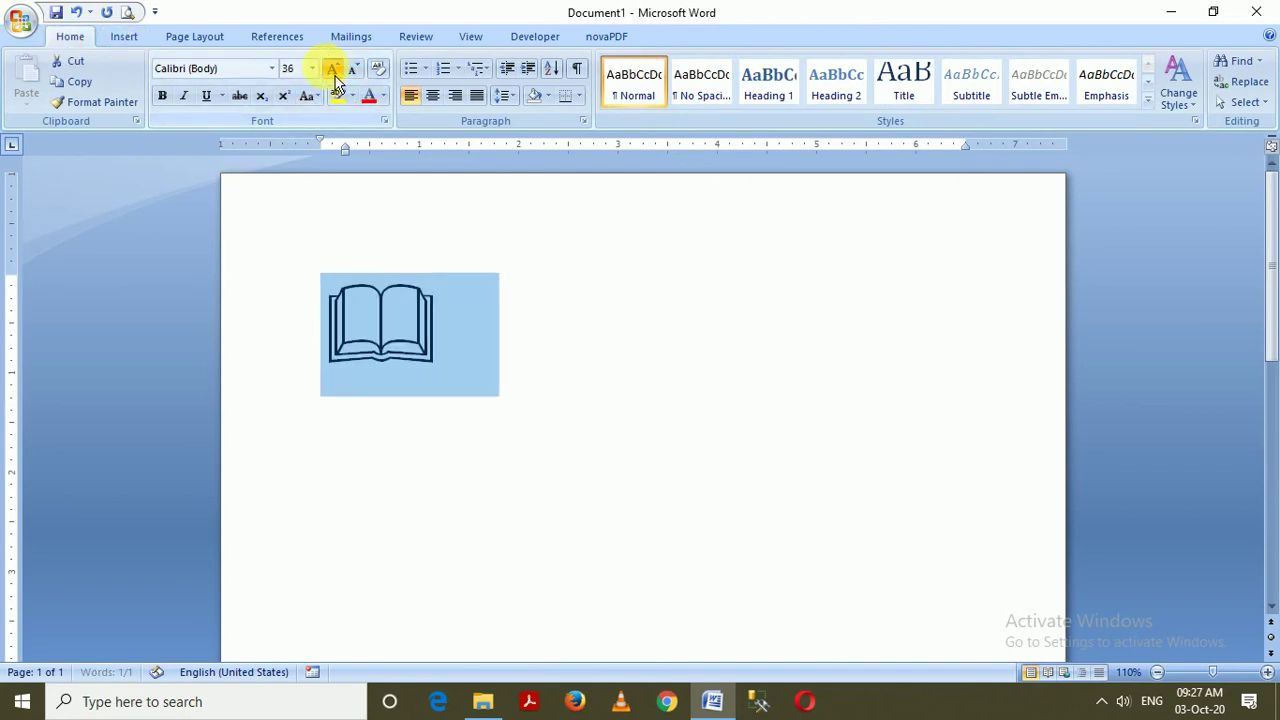
{"action": "left_click", "coordinate": [333, 70]}
{"action": "left_click", "coordinate": [333, 70]}
{"action": "left_click", "coordinate": [333, 70]}
{"action": "left_click", "coordinate": [333, 70]}
{"action": "left_click", "coordinate": [333, 70]}
{"action": "left_click", "coordinate": [547, 362]}
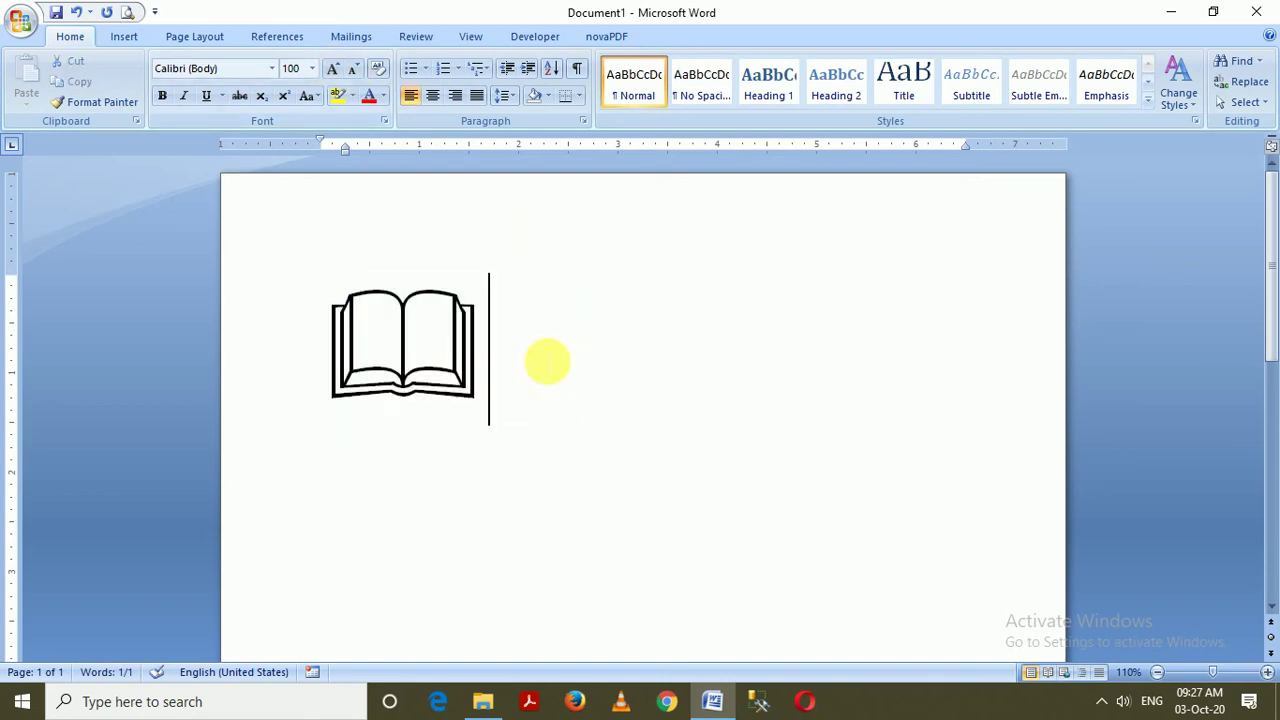
Step: Insert the Wingdings telephone and envelope symbols from the More Symbols dialog
{"action": "left_click", "coordinate": [124, 37]}
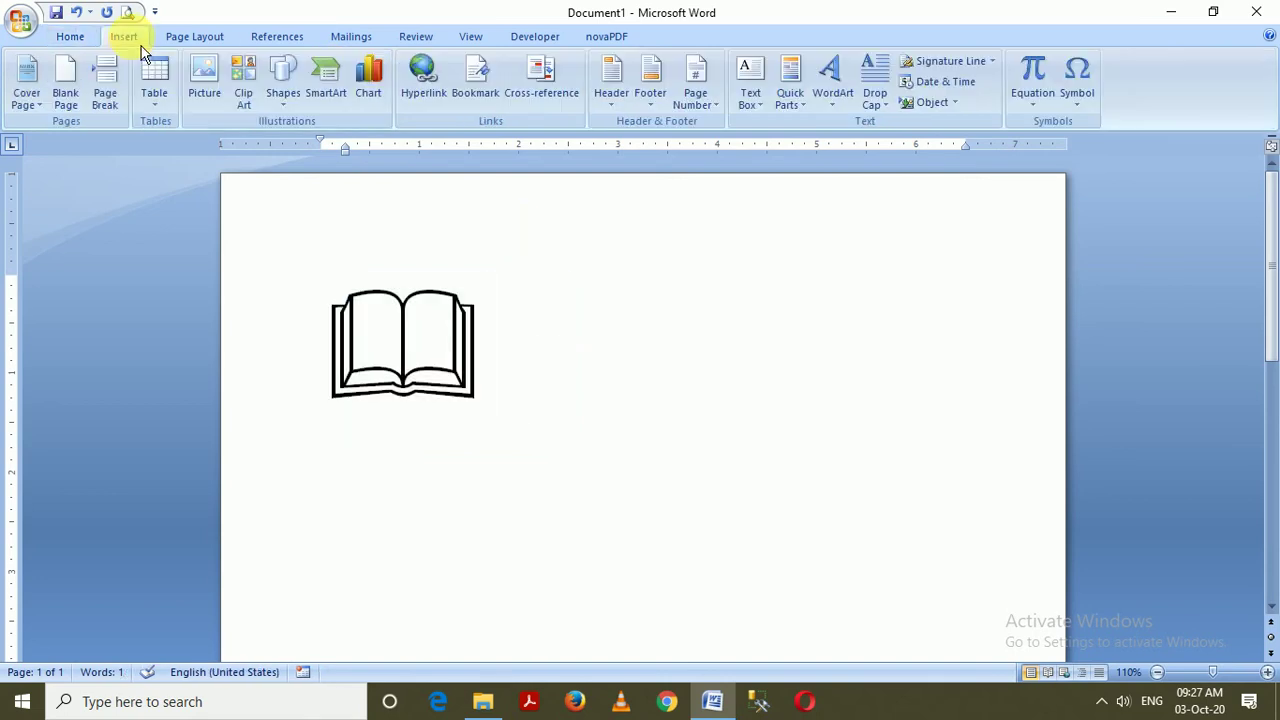
{"action": "left_click", "coordinate": [1076, 98]}
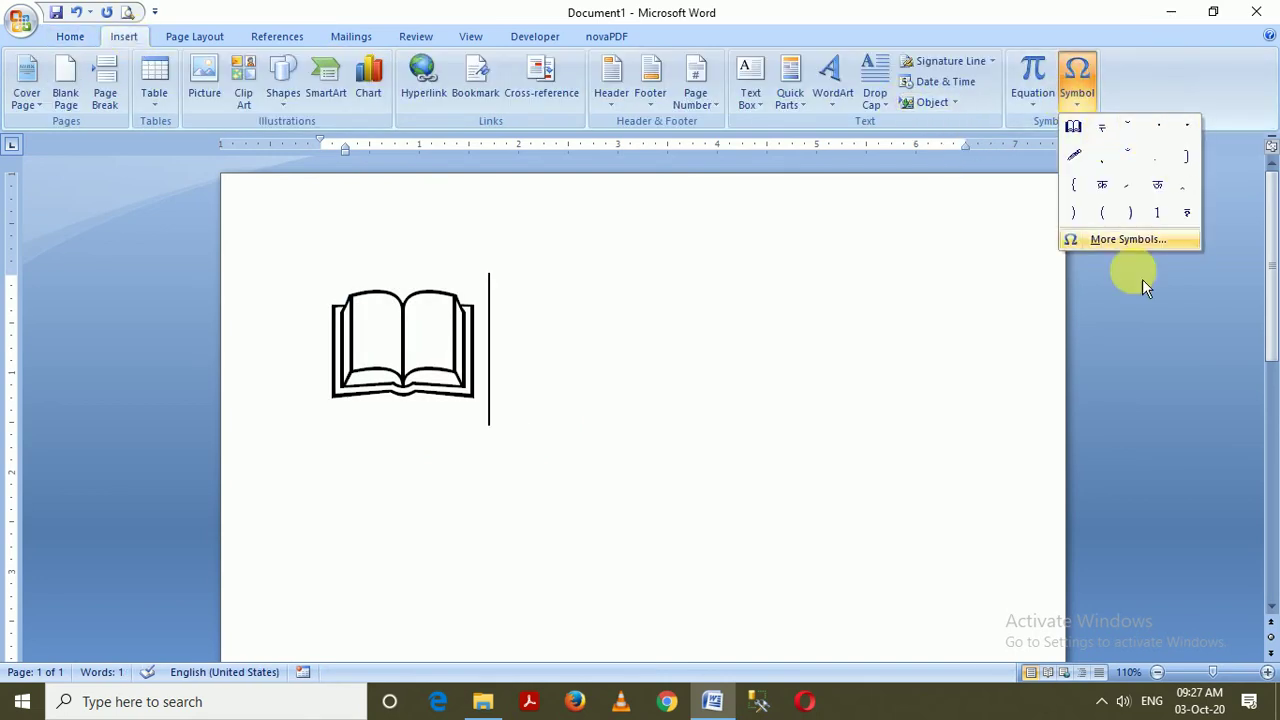
{"action": "left_click", "coordinate": [1119, 248]}
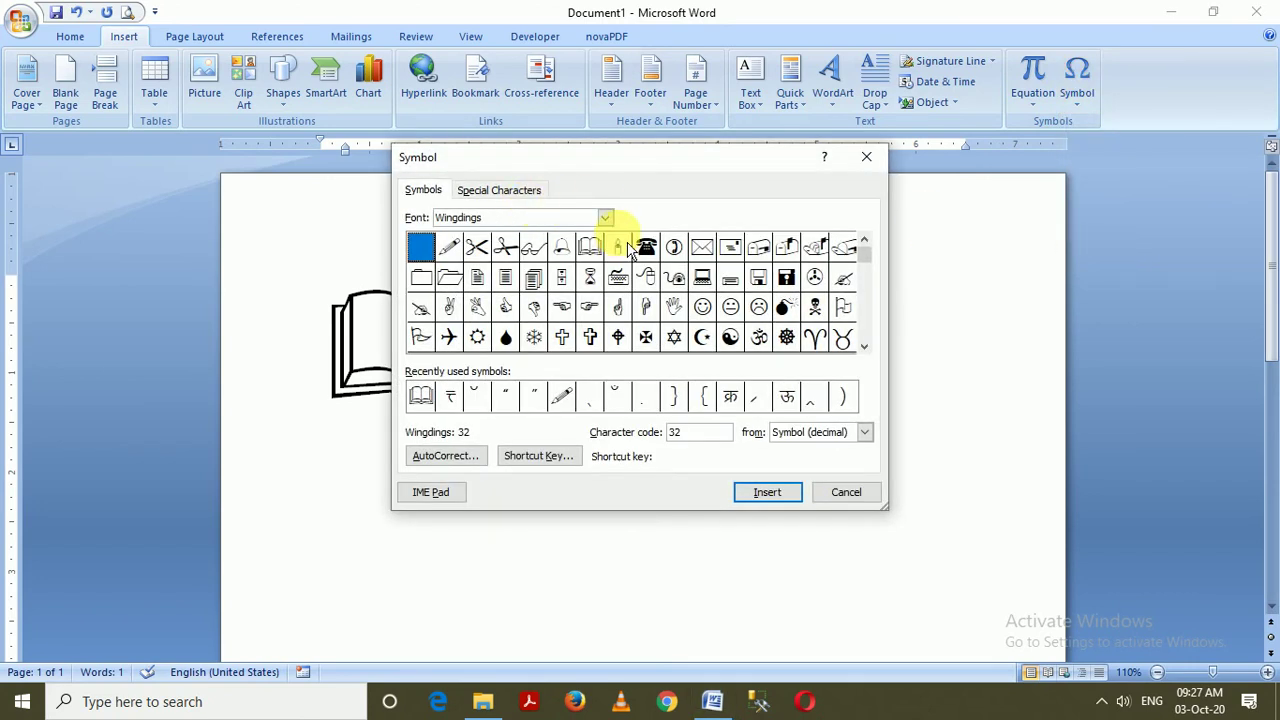
{"action": "left_click", "coordinate": [605, 217]}
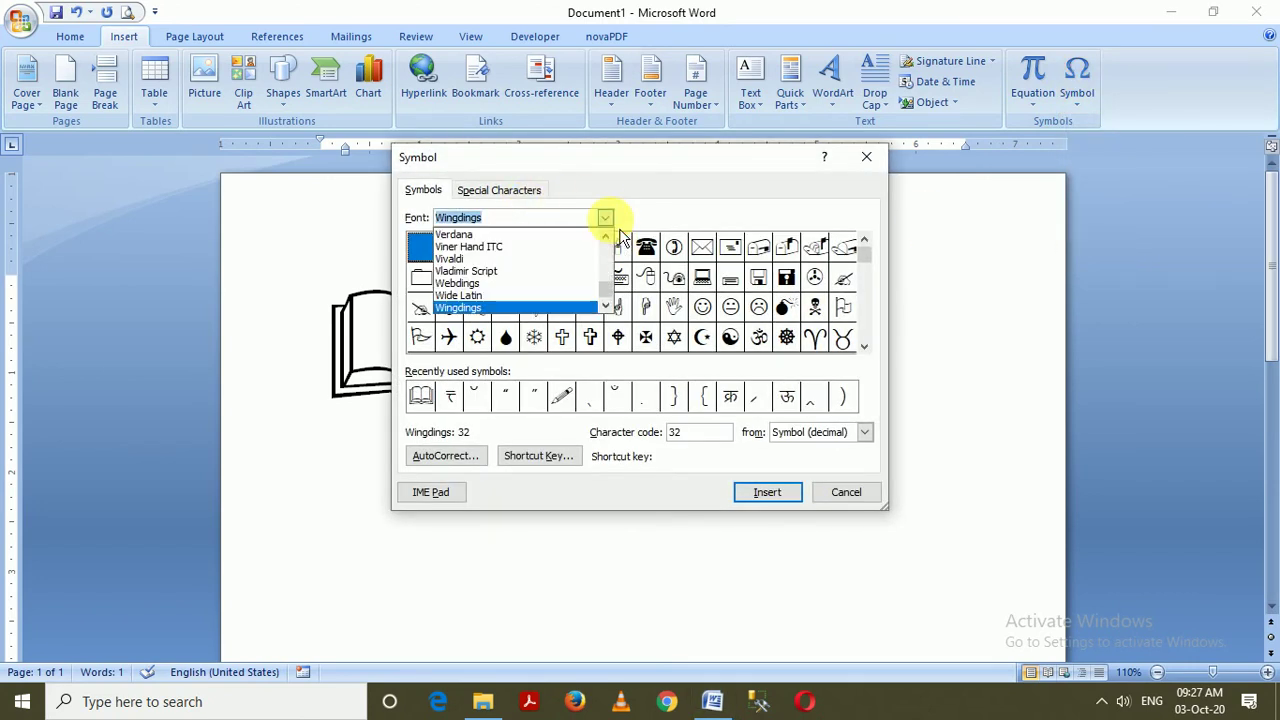
{"action": "left_click", "coordinate": [512, 308]}
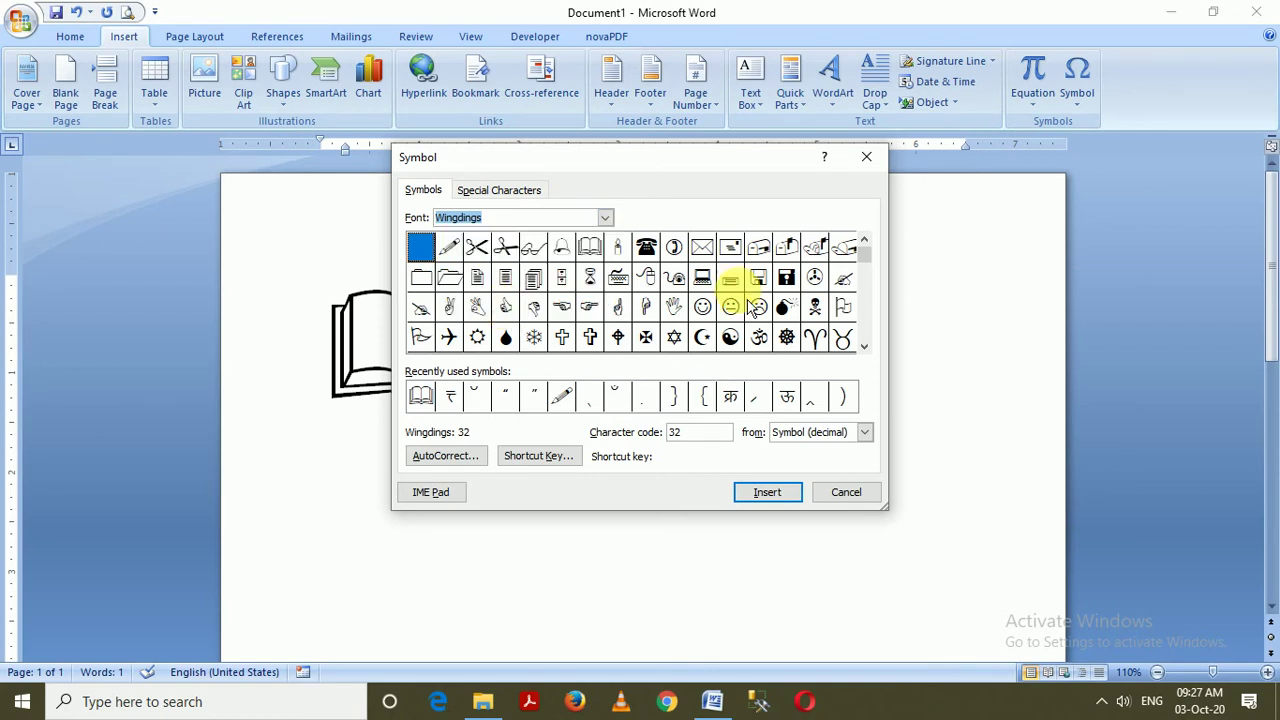
{"action": "left_click", "coordinate": [645, 250]}
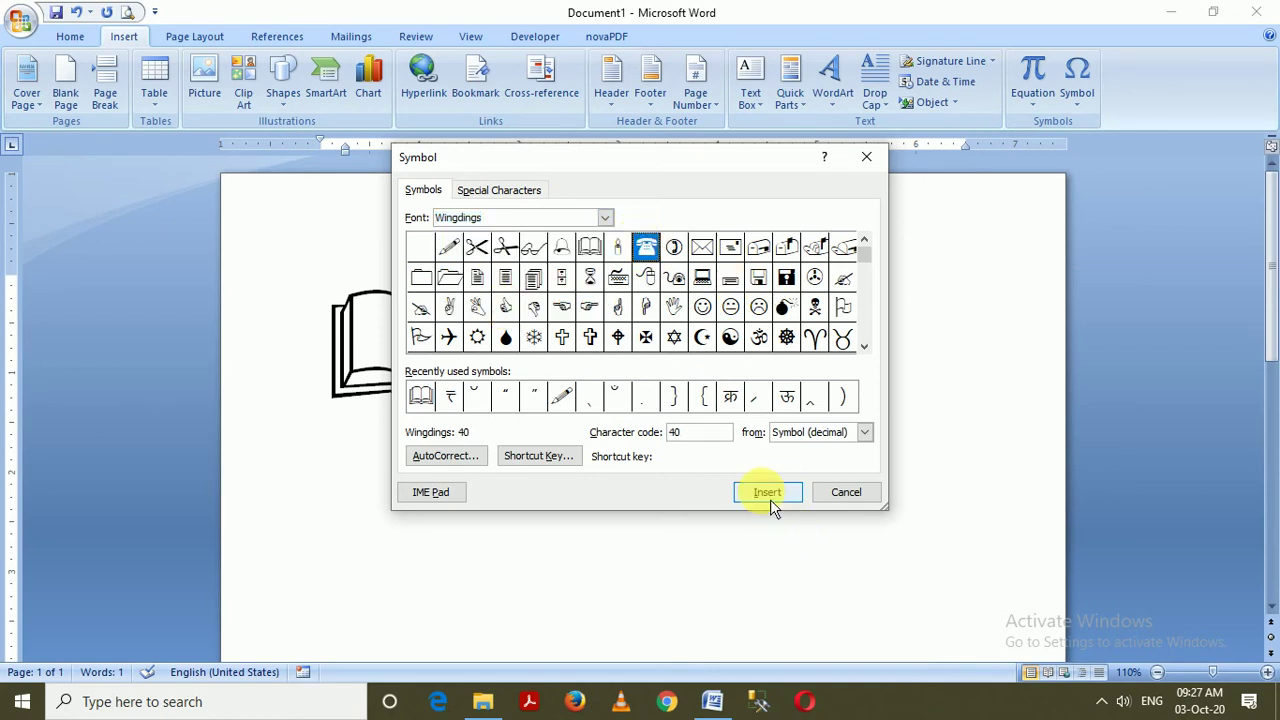
{"action": "left_click", "coordinate": [770, 495]}
{"action": "left_click", "coordinate": [730, 246]}
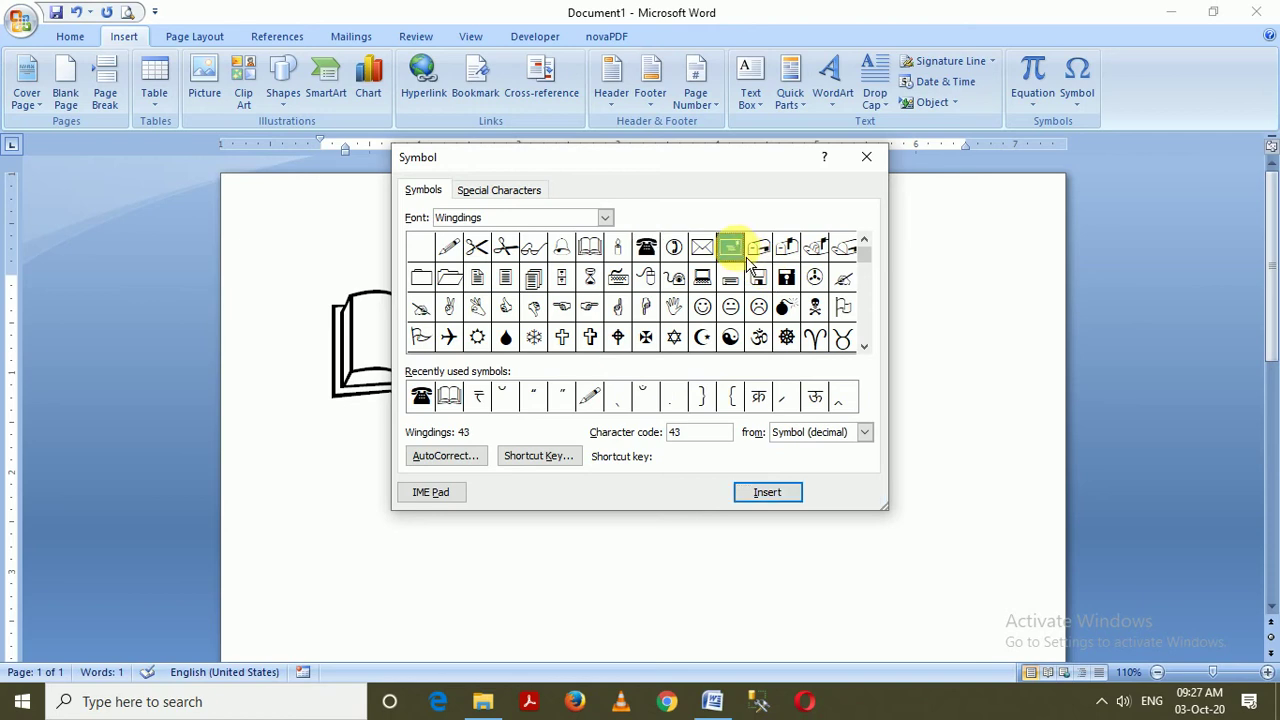
{"action": "left_click", "coordinate": [770, 492]}
{"action": "left_click", "coordinate": [828, 495]}
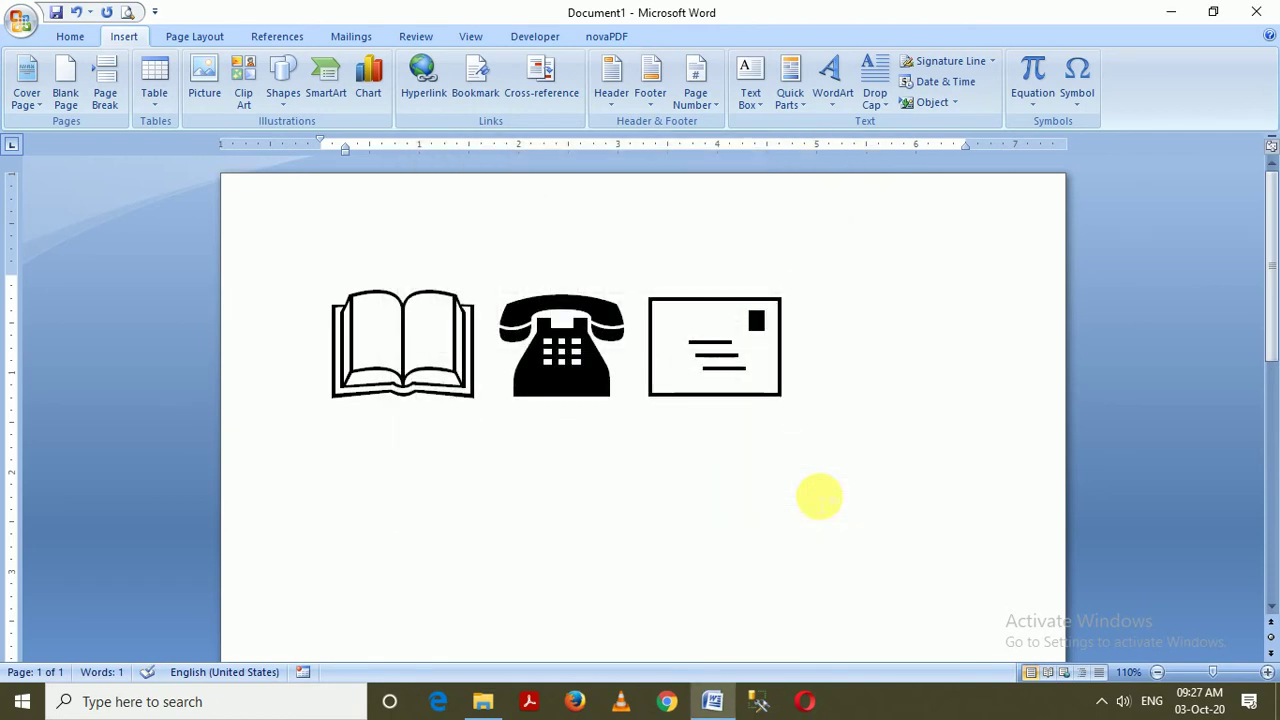
{"action": "key", "text": "shift+Left"}
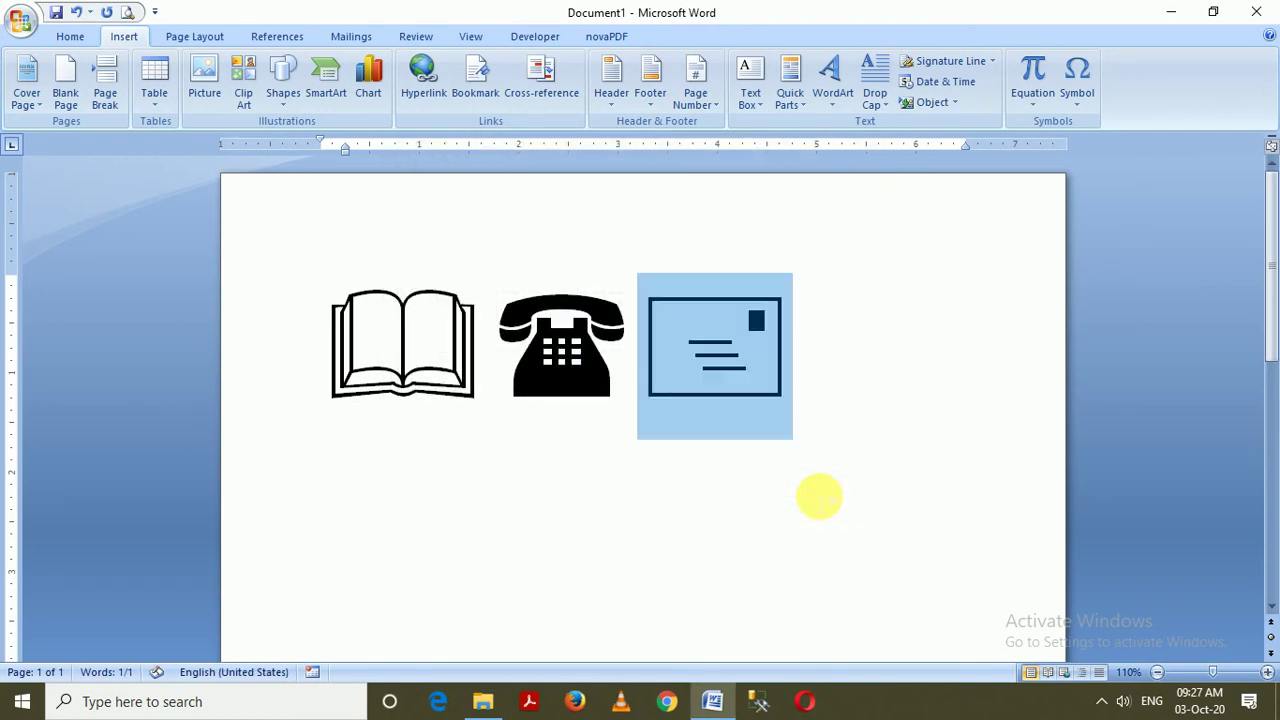
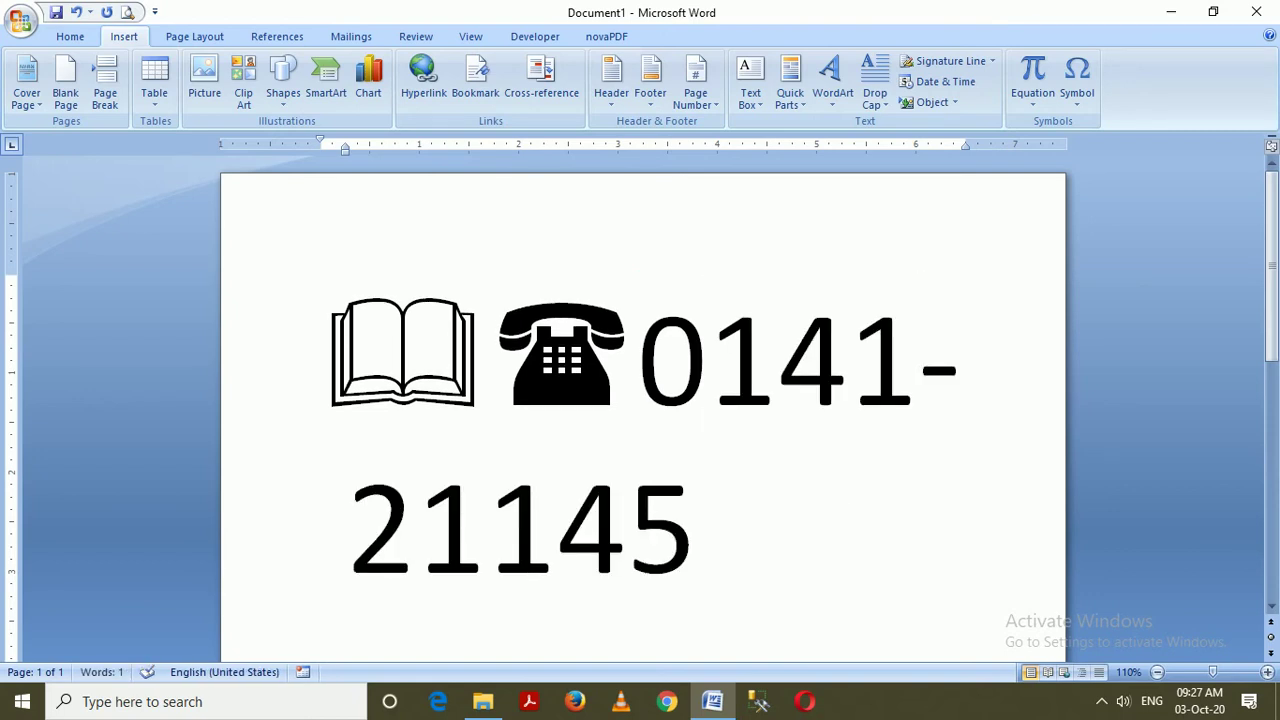
{"action": "left_click_drag", "start_coordinate": [486, 314], "coordinate": [277, 346]}
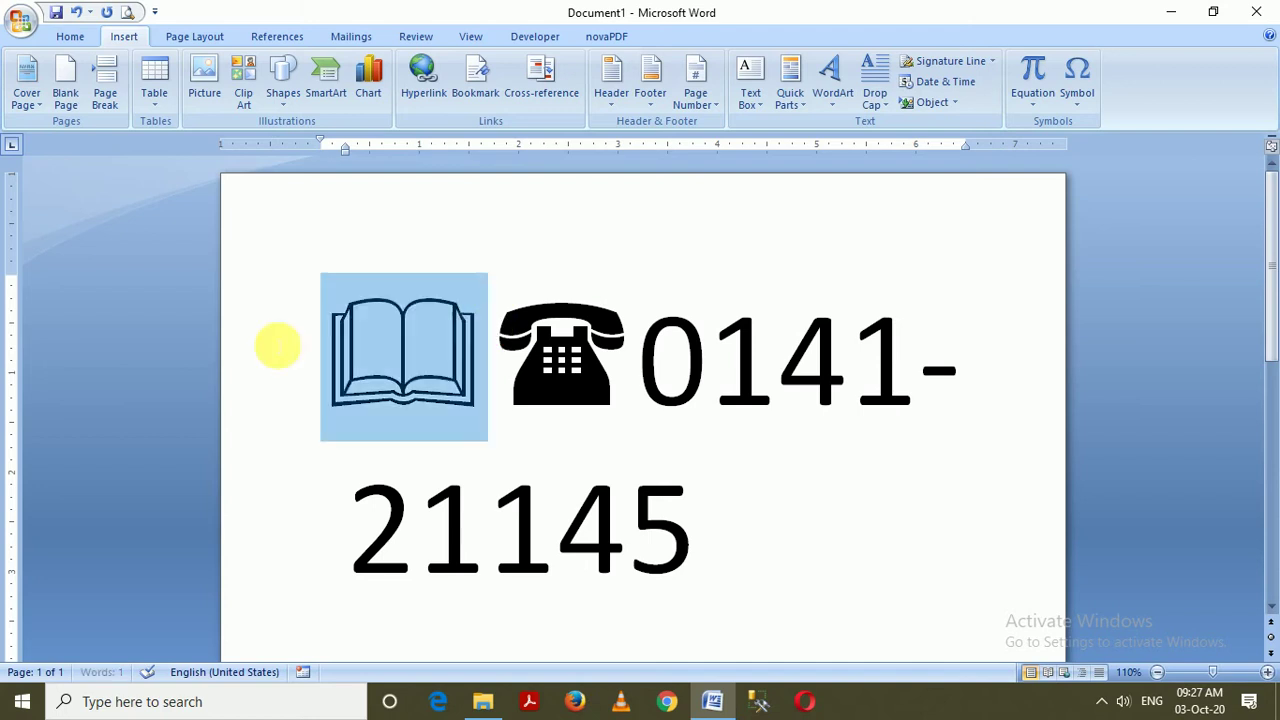
{"action": "key", "text": "Delete"}
Step: Shrink the telephone and phone number so they fit on one line, then delete them
{"action": "key", "text": "shift+Down"}
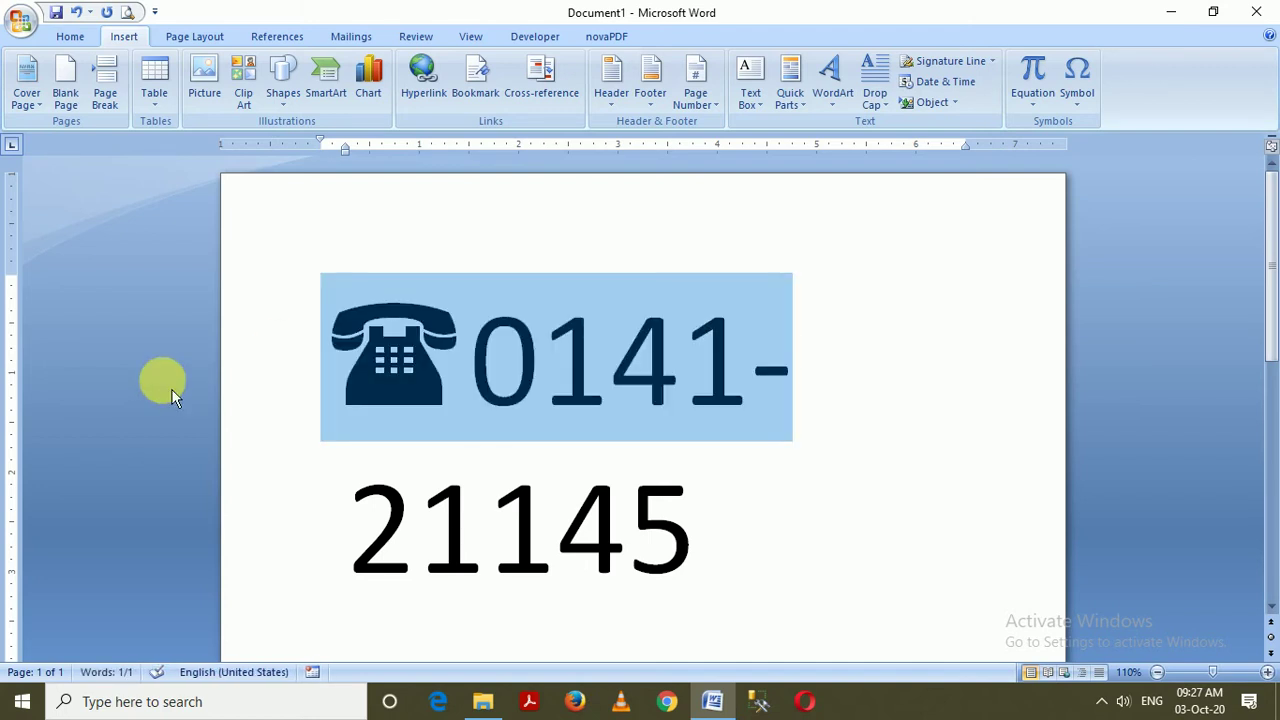
{"action": "key", "text": "shift+Down"}
{"action": "key", "text": "ctrl+bracketleft"}
{"action": "key", "text": "ctrl+bracketleft"}
{"action": "key", "text": "ctrl+bracketleft"}
{"action": "key", "text": "ctrl+bracketleft"}
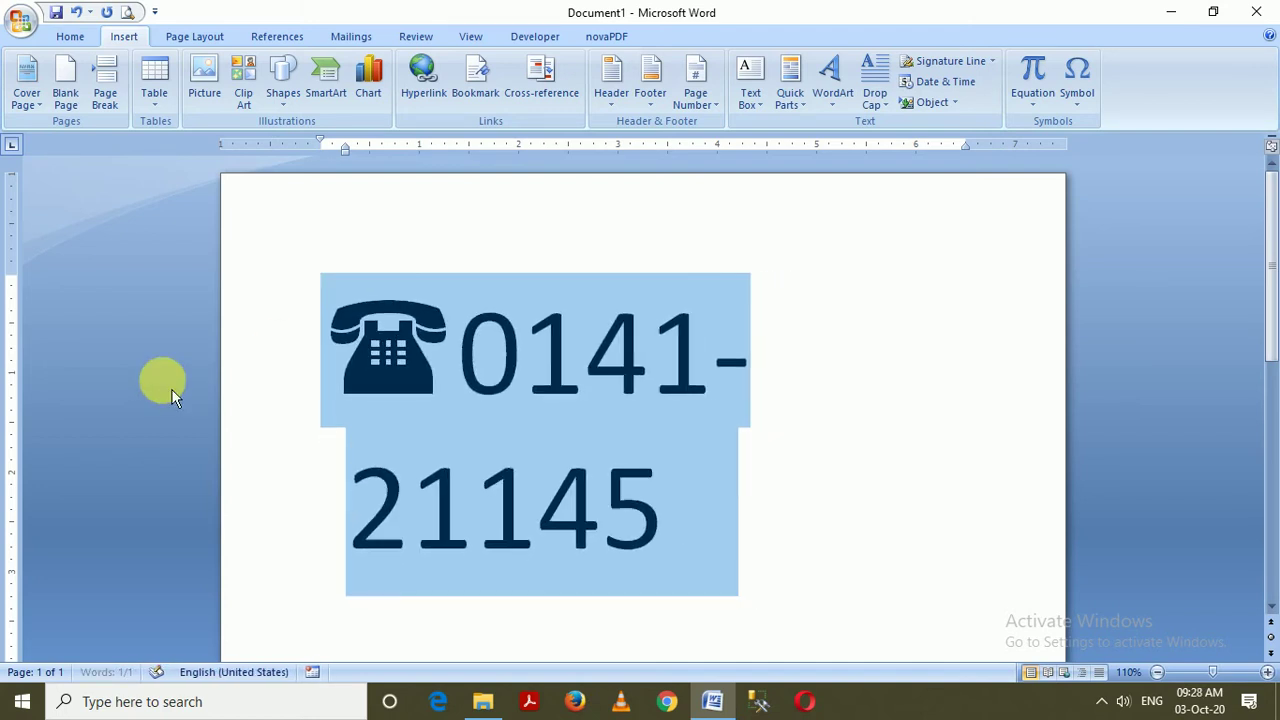
{"action": "key", "text": "ctrl+bracketleft"}
{"action": "key", "text": "ctrl+bracketleft"}
{"action": "key", "text": "ctrl+bracketleft"}
{"action": "key", "text": "ctrl+bracketleft"}
{"action": "key", "text": "ctrl+bracketleft"}
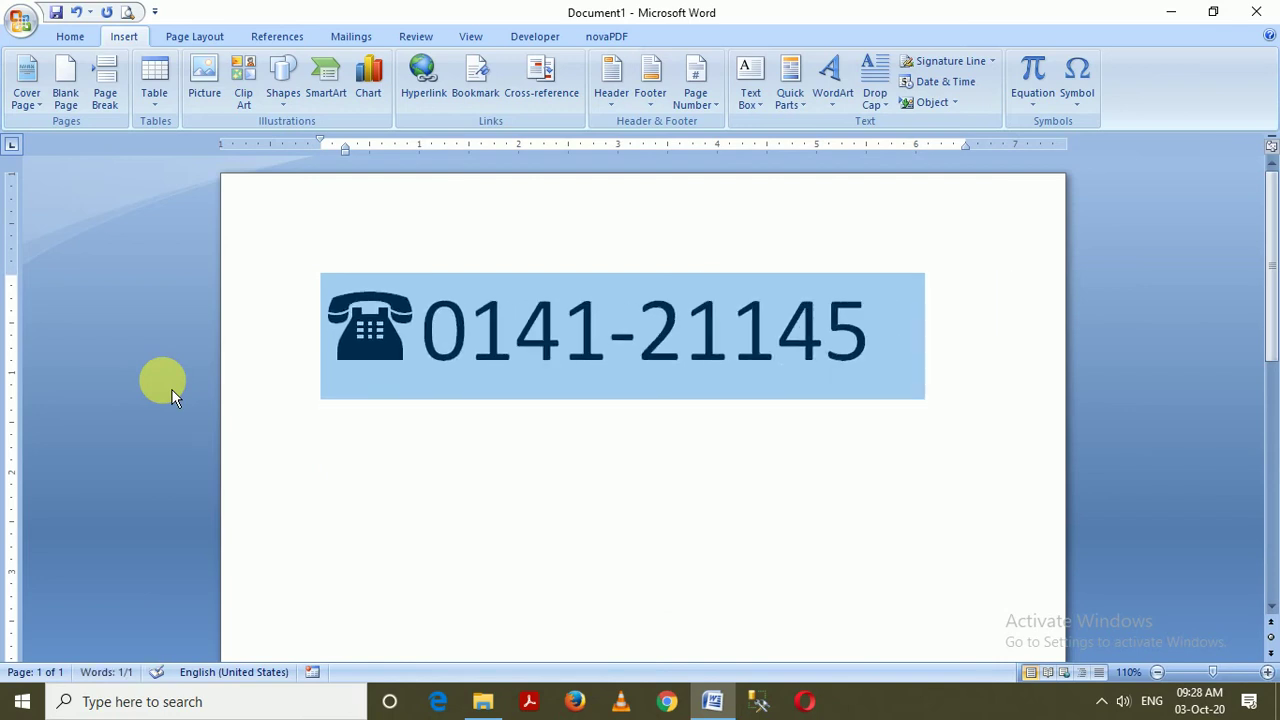
{"action": "key", "text": "Delete"}
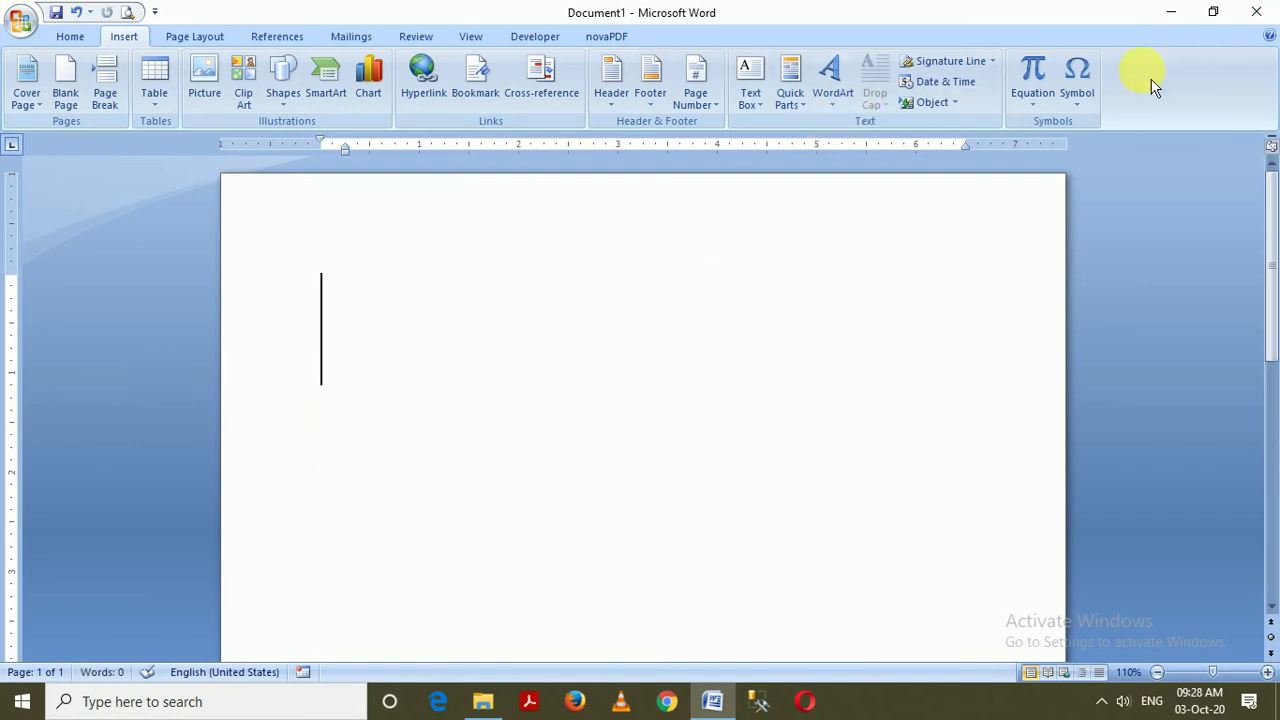
Step: Switch the Symbol dialog's font to Wingdings 2
{"action": "left_click", "coordinate": [1077, 95]}
{"action": "left_click", "coordinate": [1101, 240]}
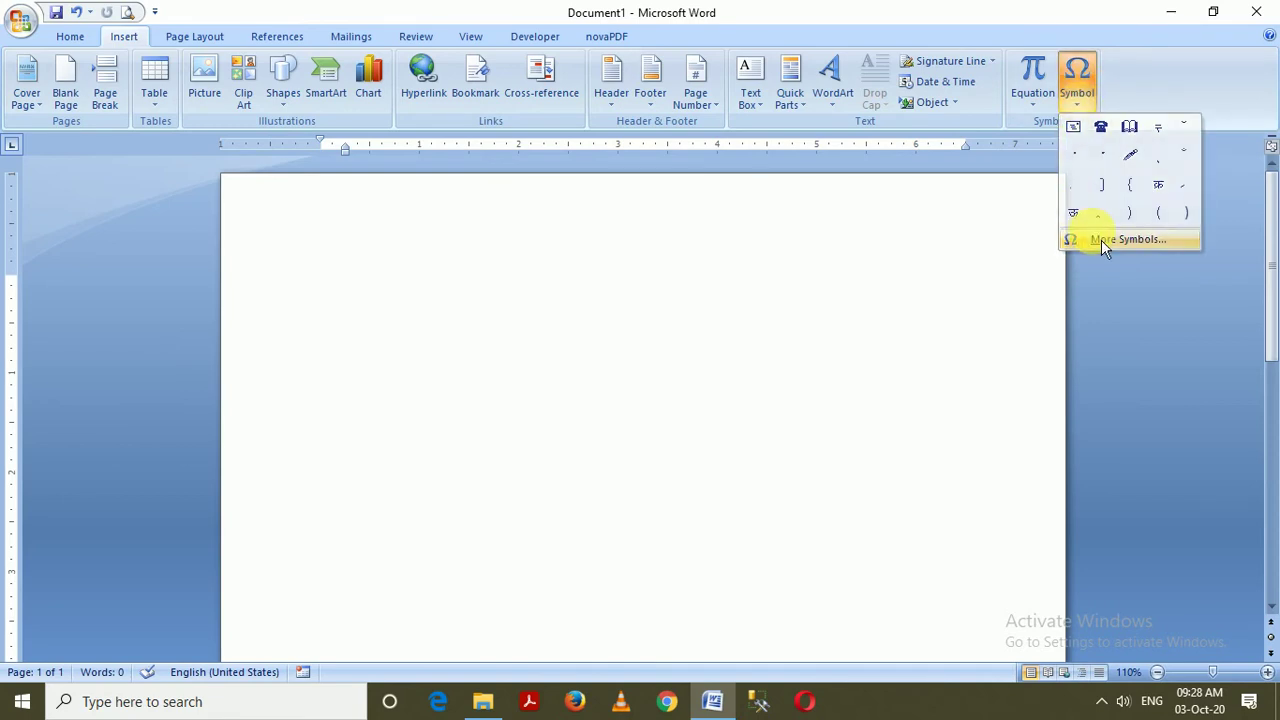
{"action": "left_click", "coordinate": [605, 217]}
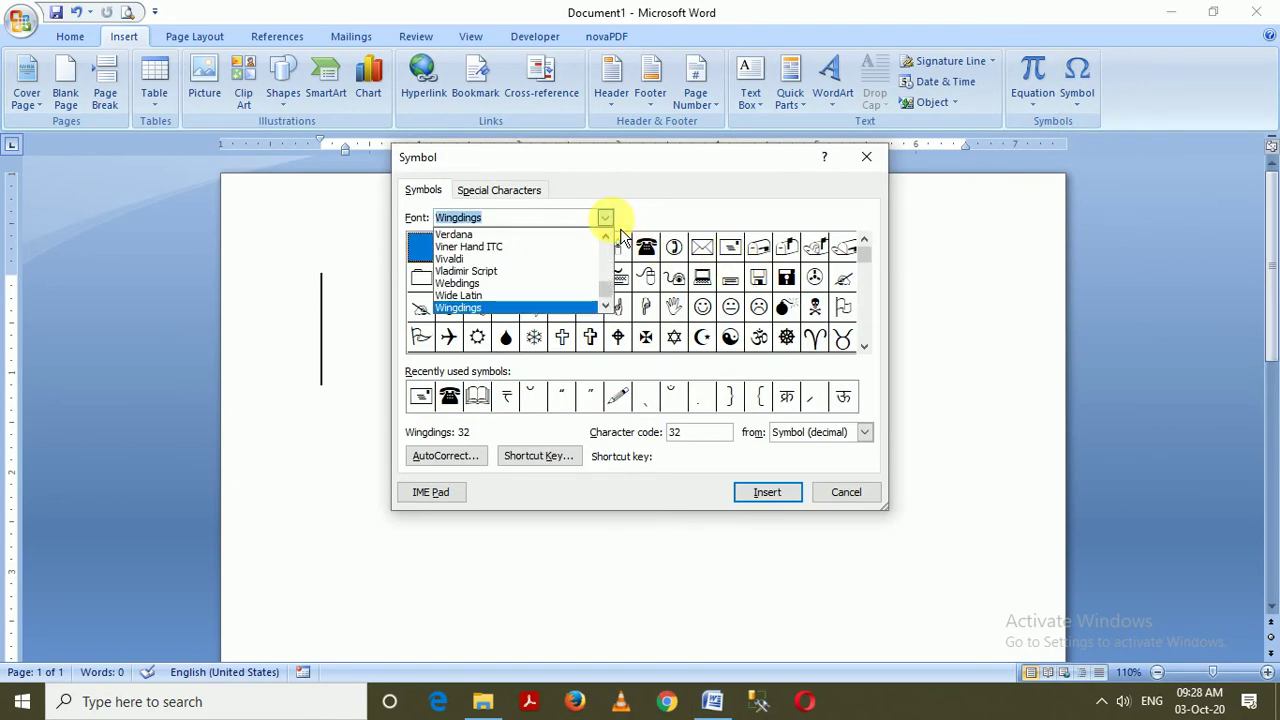
{"action": "left_click", "coordinate": [605, 305]}
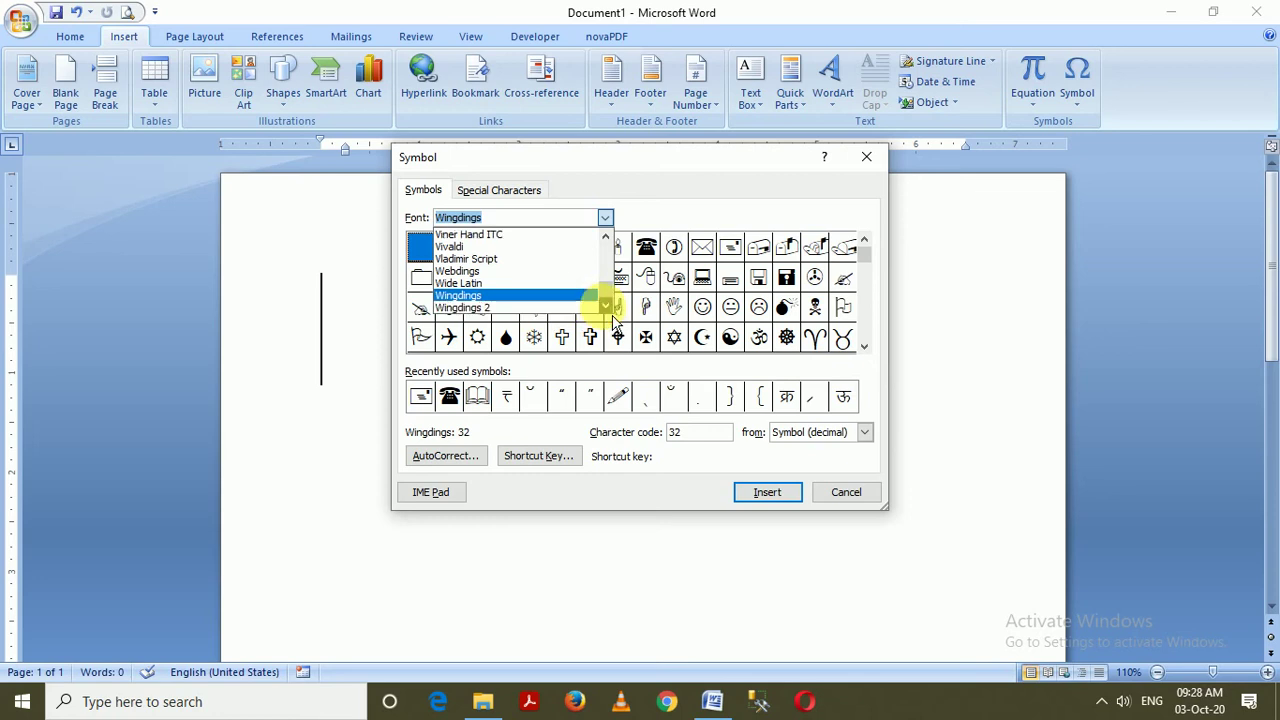
{"action": "left_click", "coordinate": [605, 305]}
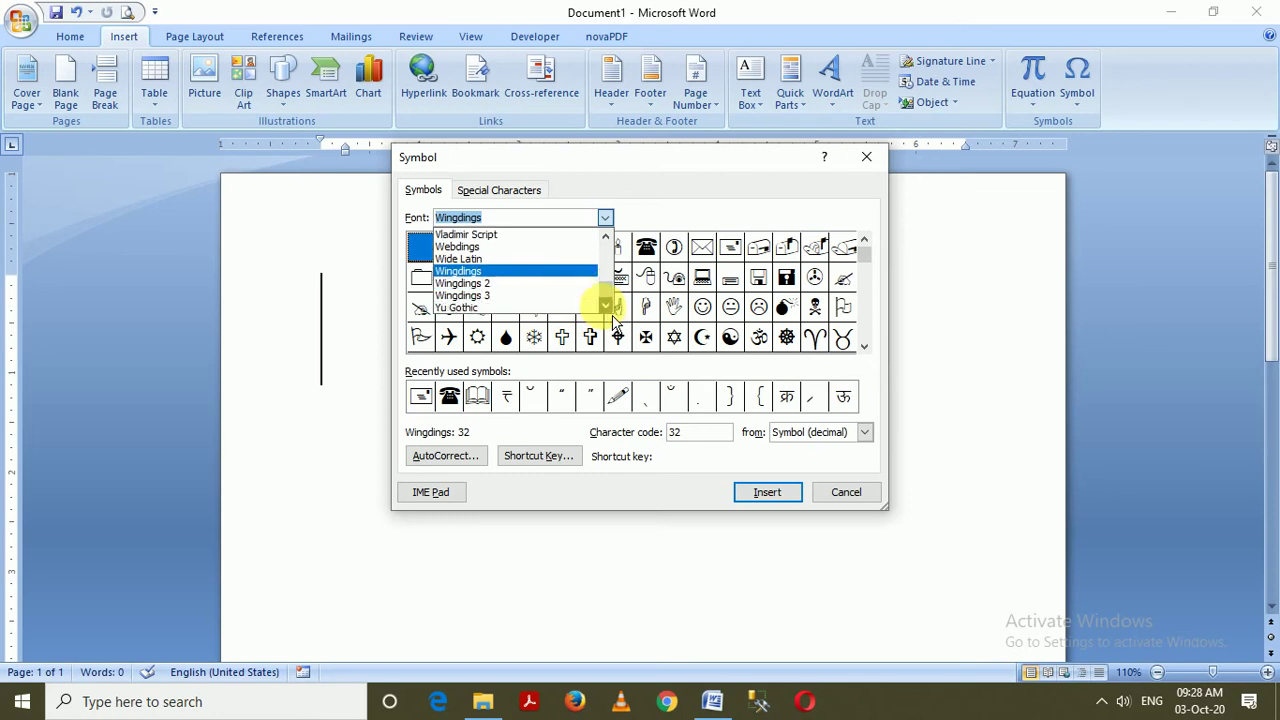
{"action": "left_click", "coordinate": [560, 298]}
{"action": "left_click", "coordinate": [605, 217]}
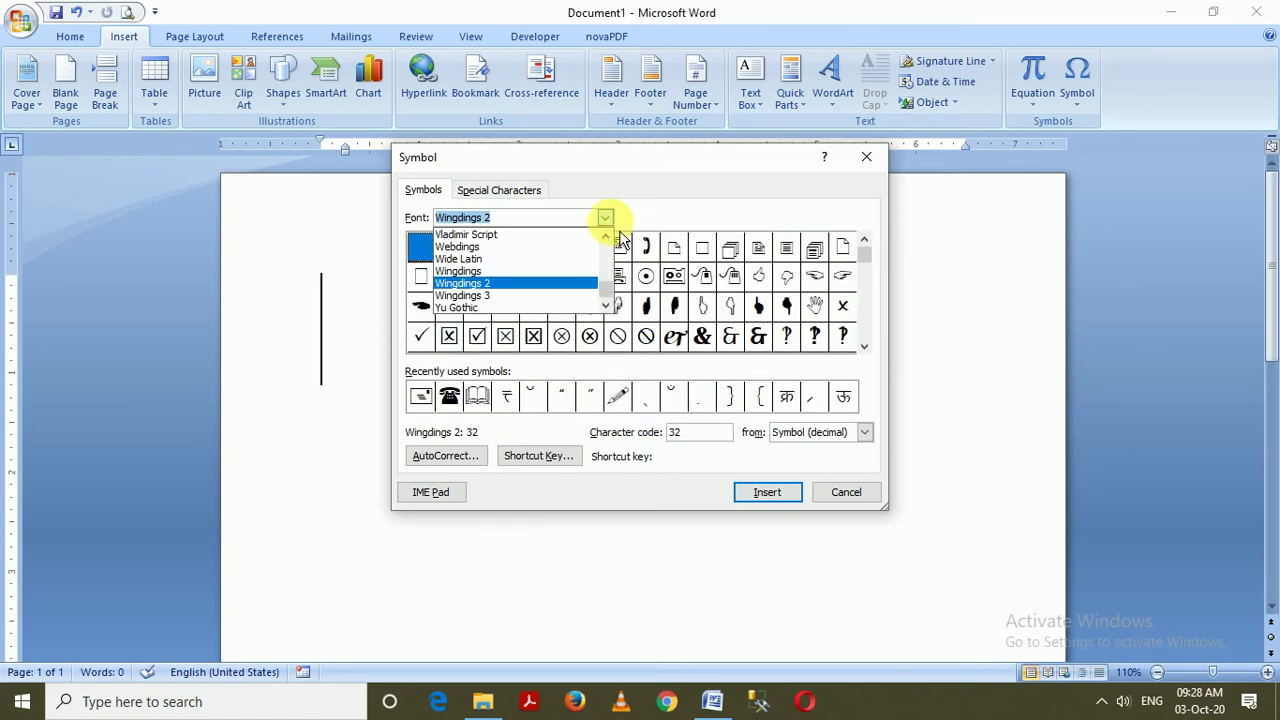
{"action": "key", "text": "Down"}
{"action": "key", "text": "Up"}
{"action": "key", "text": "Up"}
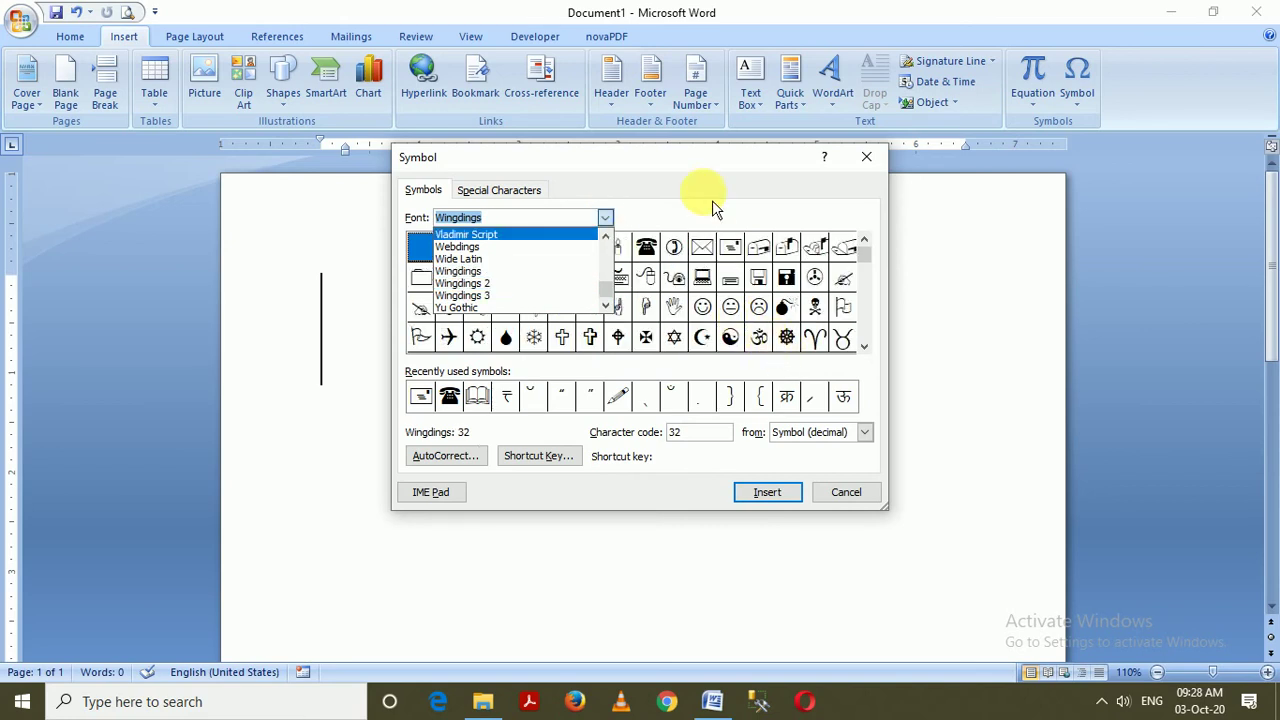
{"action": "key", "text": "Down"}
{"action": "key", "text": "Return"}
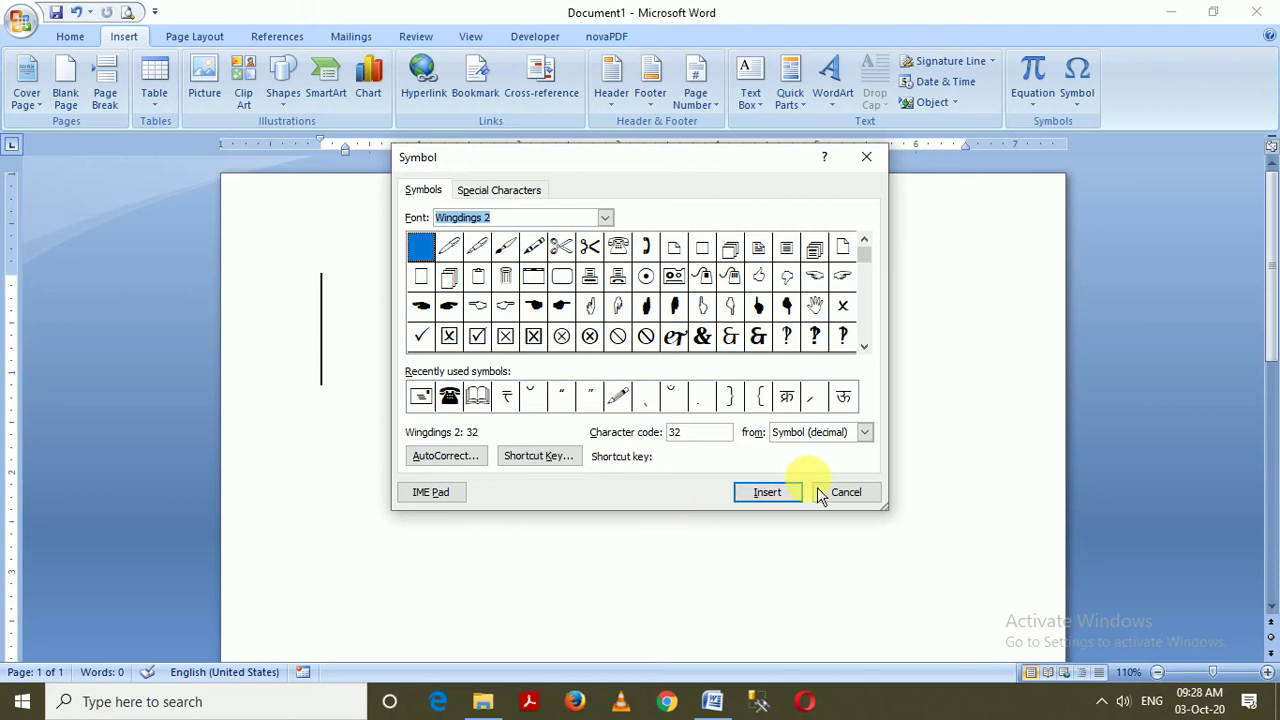
Step: Assign the shortcut Ctrl+Q to the first Wingdings 2 symbol
{"action": "left_click", "coordinate": [538, 456]}
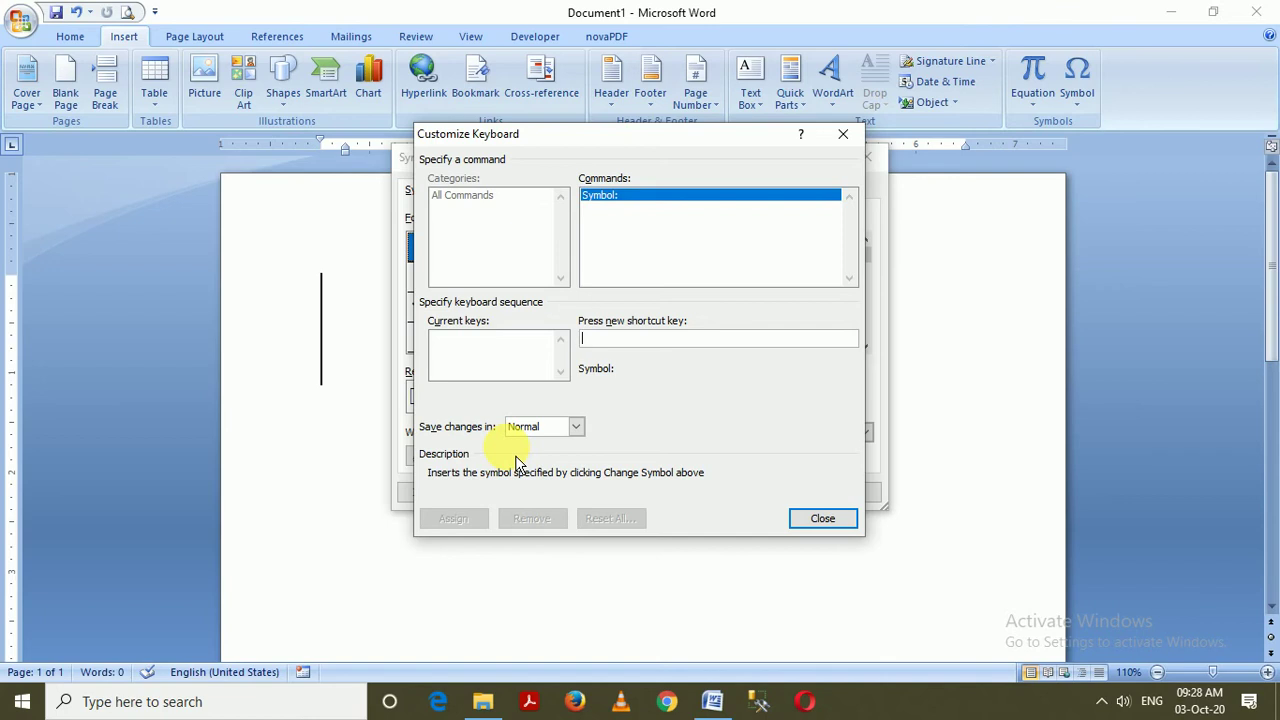
{"action": "key", "text": "ctrl+q"}
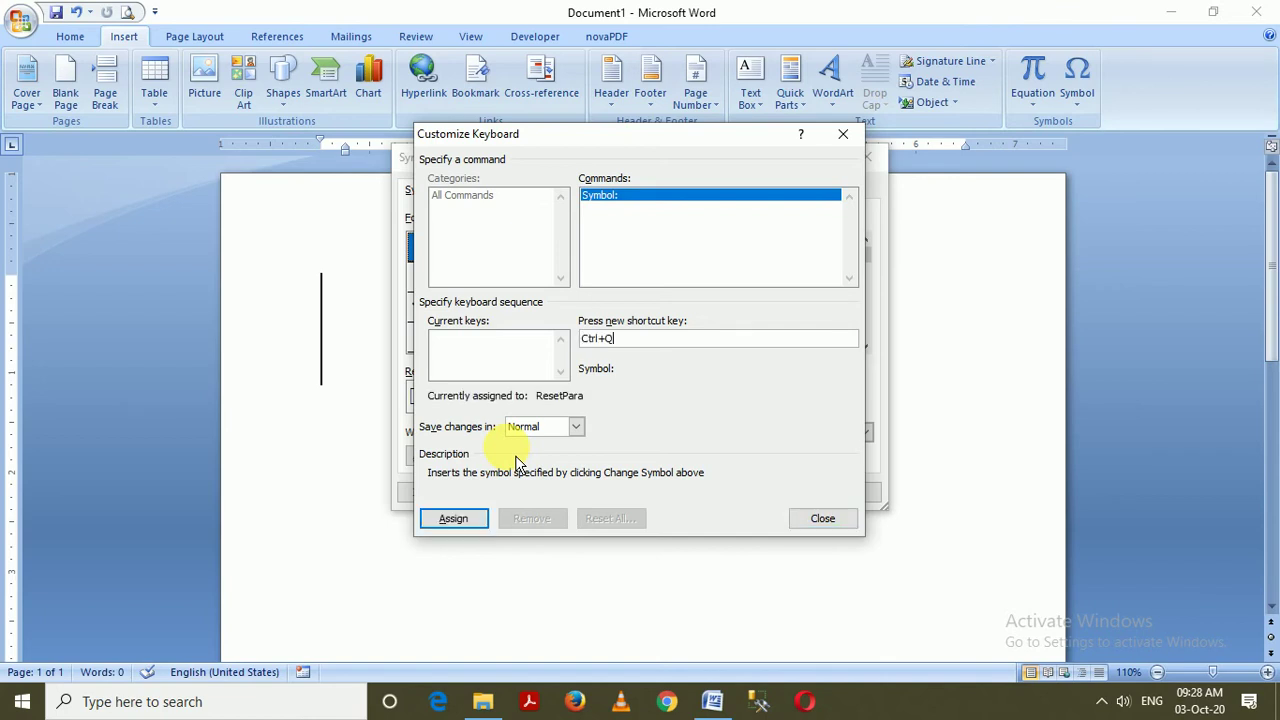
{"action": "left_click", "coordinate": [462, 530]}
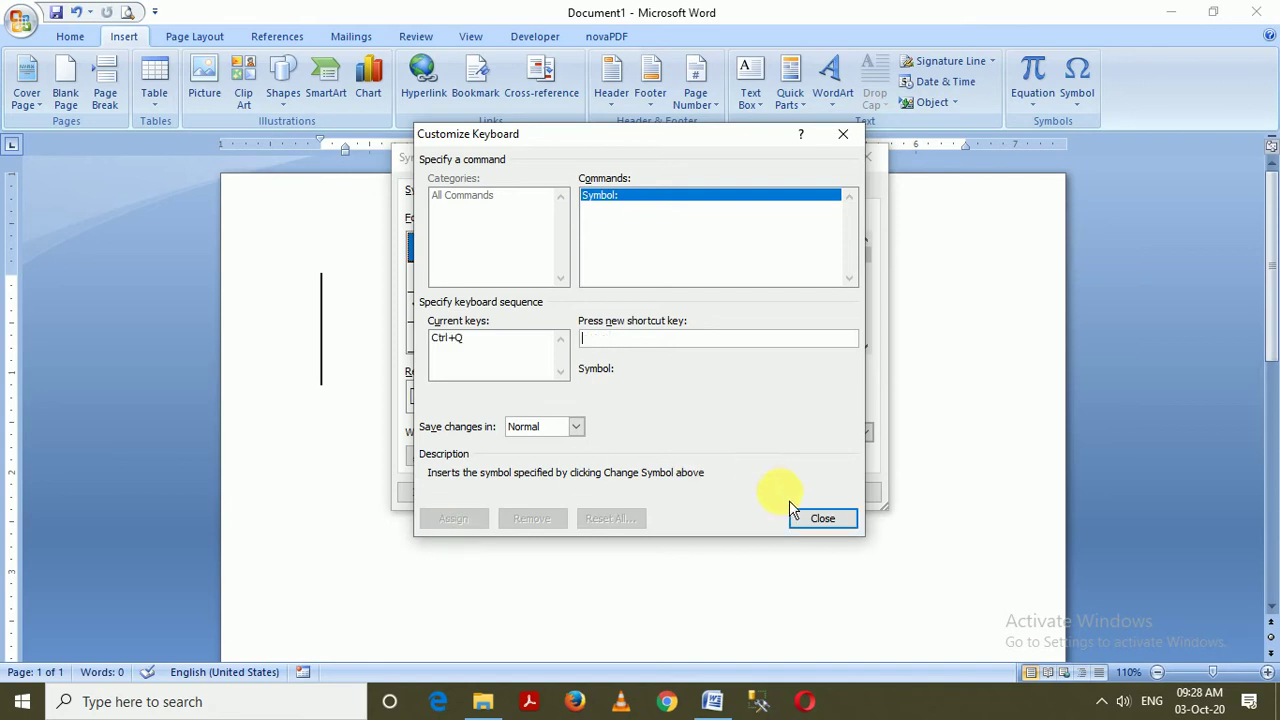
{"action": "left_click", "coordinate": [815, 520]}
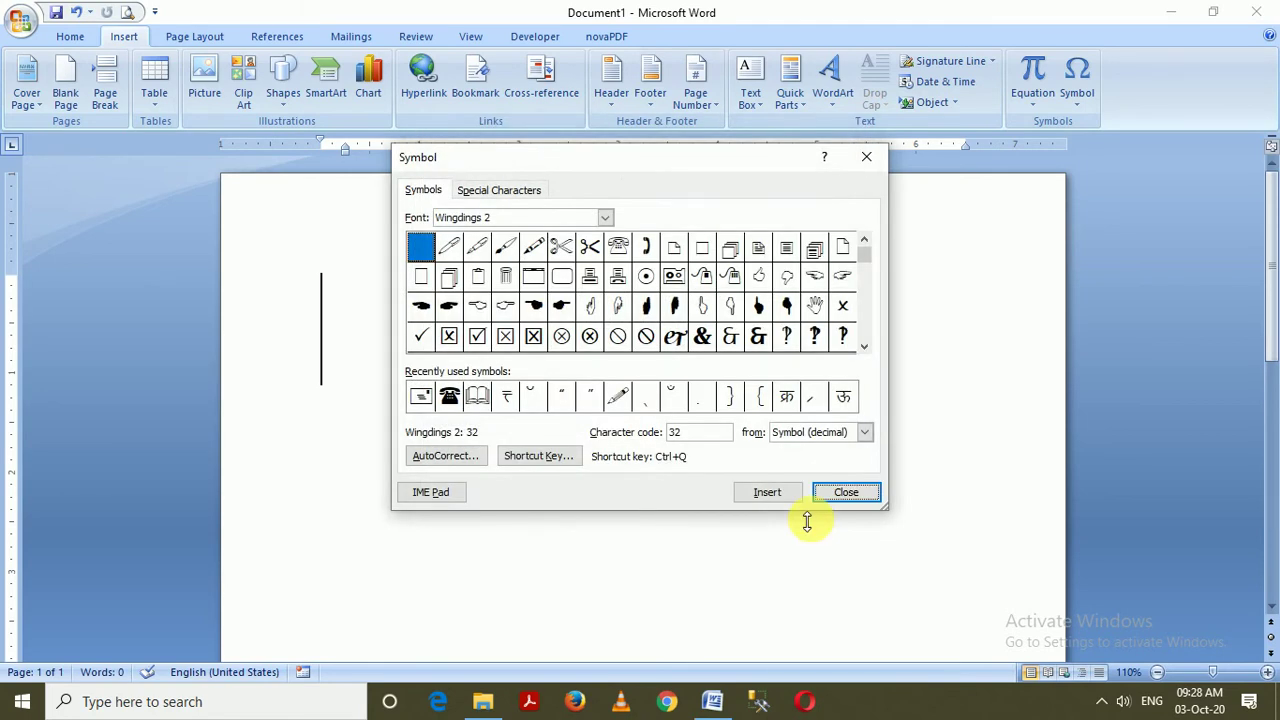
Step: Insert the Wingdings 2 pen symbol, then undo the insertion
{"action": "left_click", "coordinate": [478, 247]}
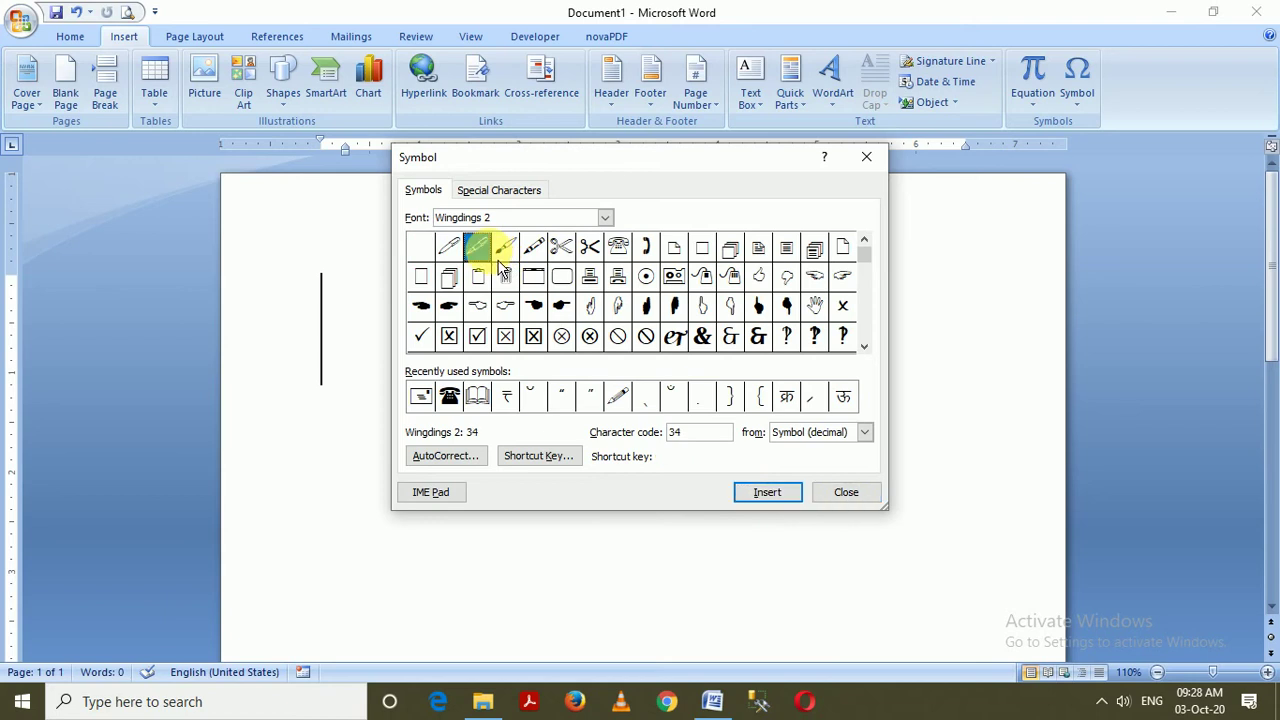
{"action": "left_click", "coordinate": [755, 495]}
{"action": "left_click", "coordinate": [823, 492]}
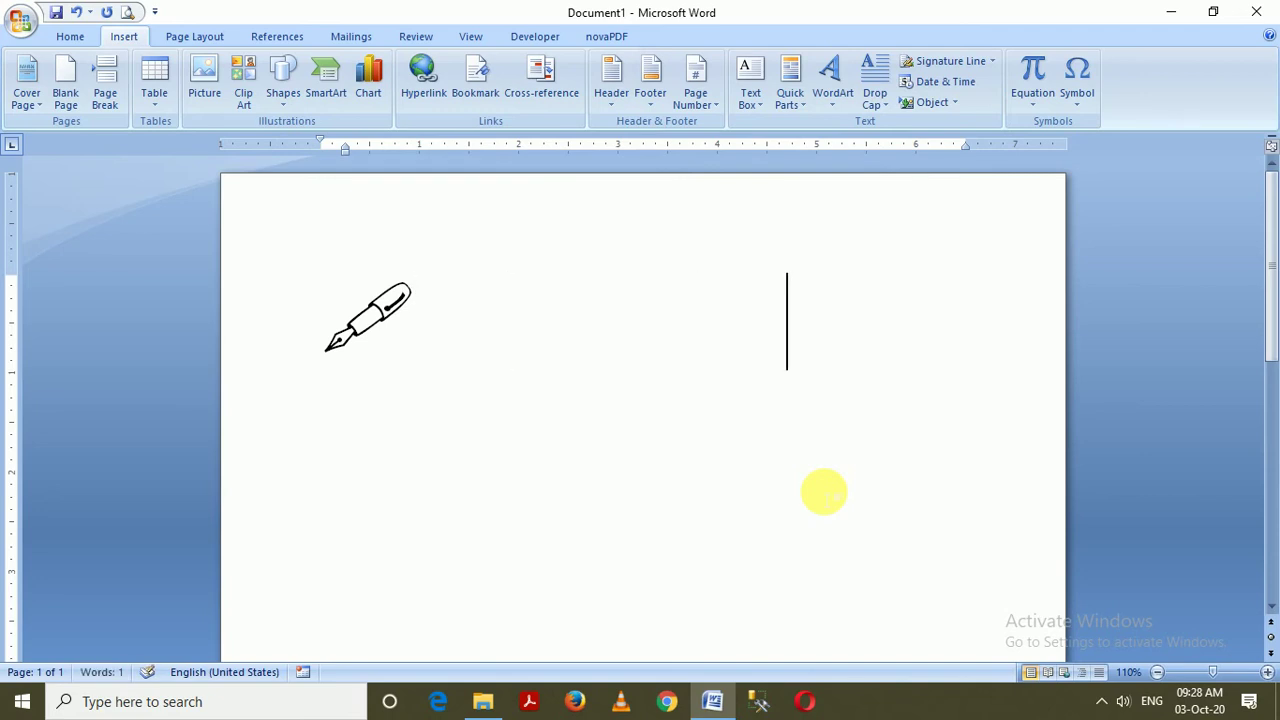
{"action": "key", "text": "ctrl+z"}
{"action": "key", "text": "ctrl+z"}
{"action": "key", "text": "ctrl+z"}
{"action": "key", "text": "ctrl+z"}
{"action": "key", "text": "ctrl+z"}
Step: Remove the Ctrl+Q shortcut from the blank Wingdings 2 symbol
{"action": "left_click", "coordinate": [1077, 100]}
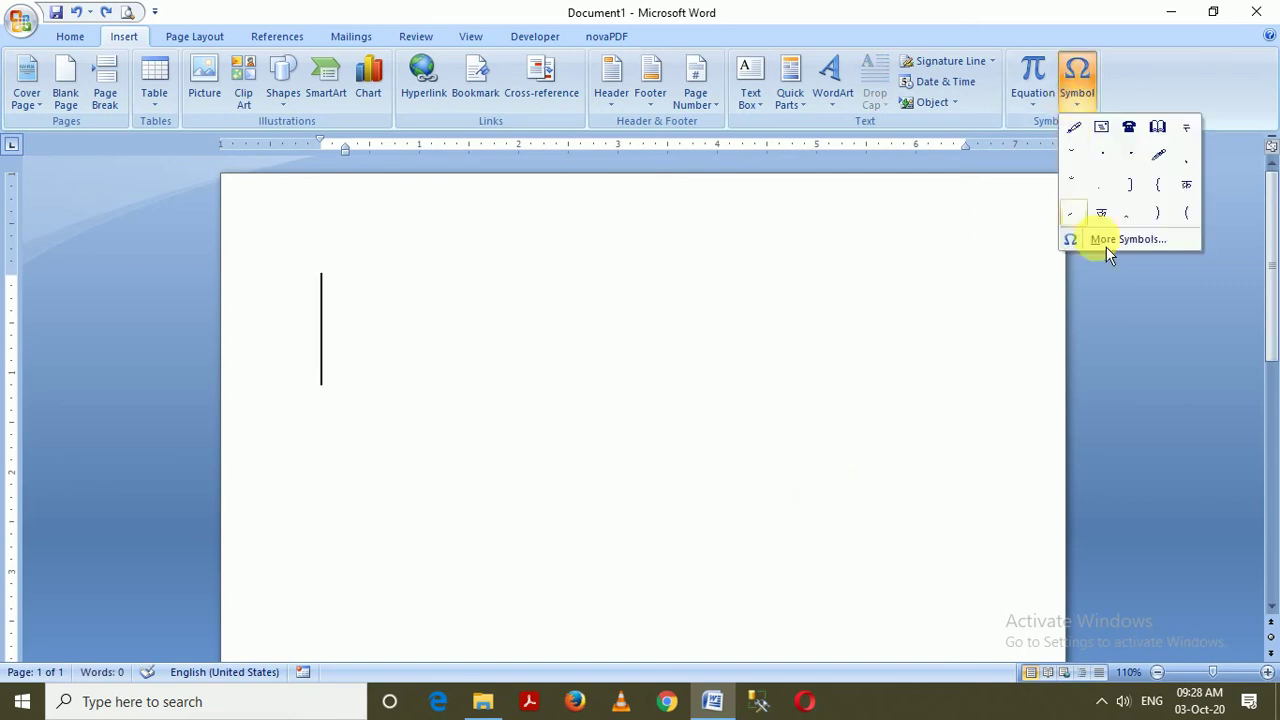
{"action": "left_click", "coordinate": [1114, 246]}
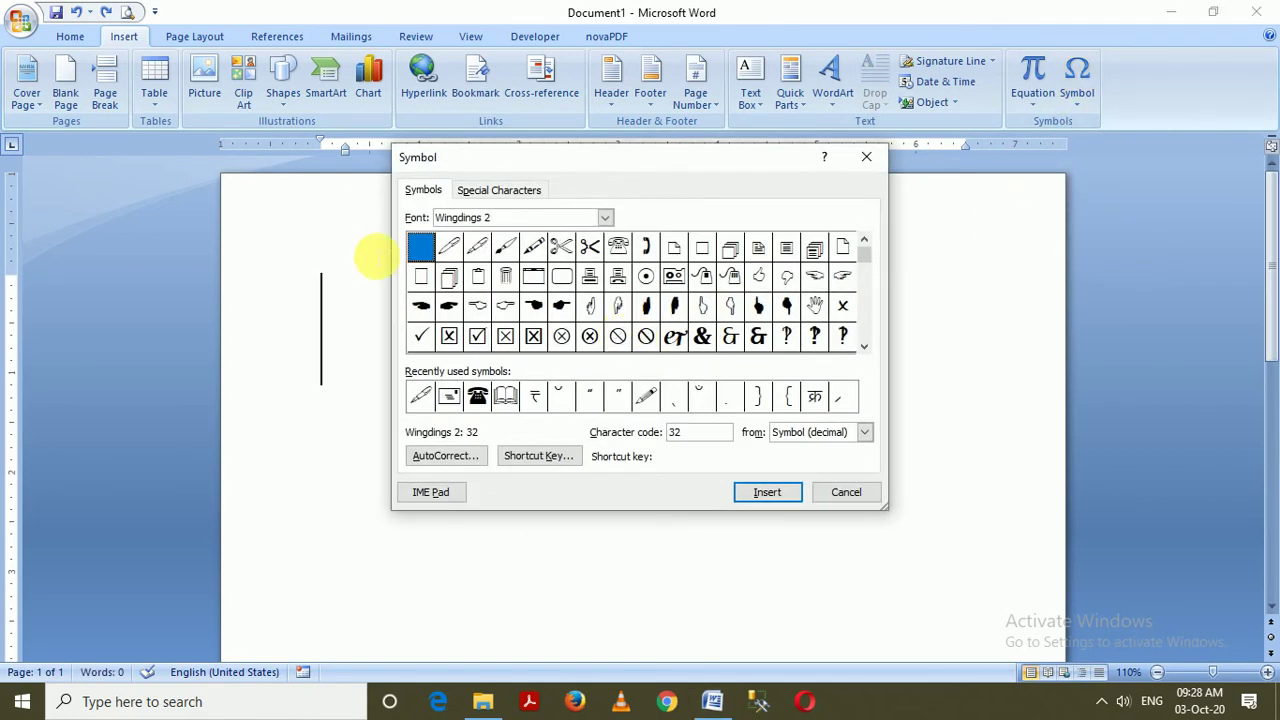
{"action": "left_click", "coordinate": [531, 463]}
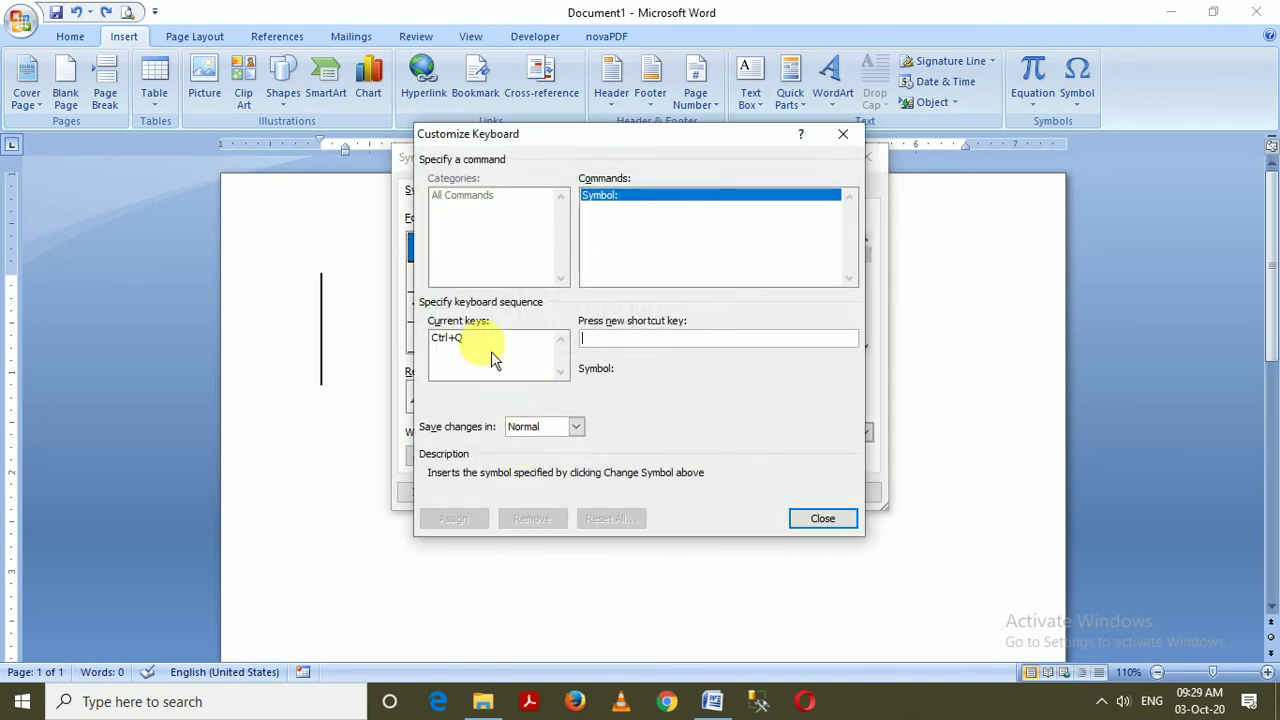
{"action": "left_click", "coordinate": [485, 340]}
{"action": "left_click", "coordinate": [560, 519]}
{"action": "left_click", "coordinate": [820, 520]}
Step: Assign Ctrl+Q to the Wingdings 2 telephone symbol and close the Symbol dialog
{"action": "left_click", "coordinate": [618, 246]}
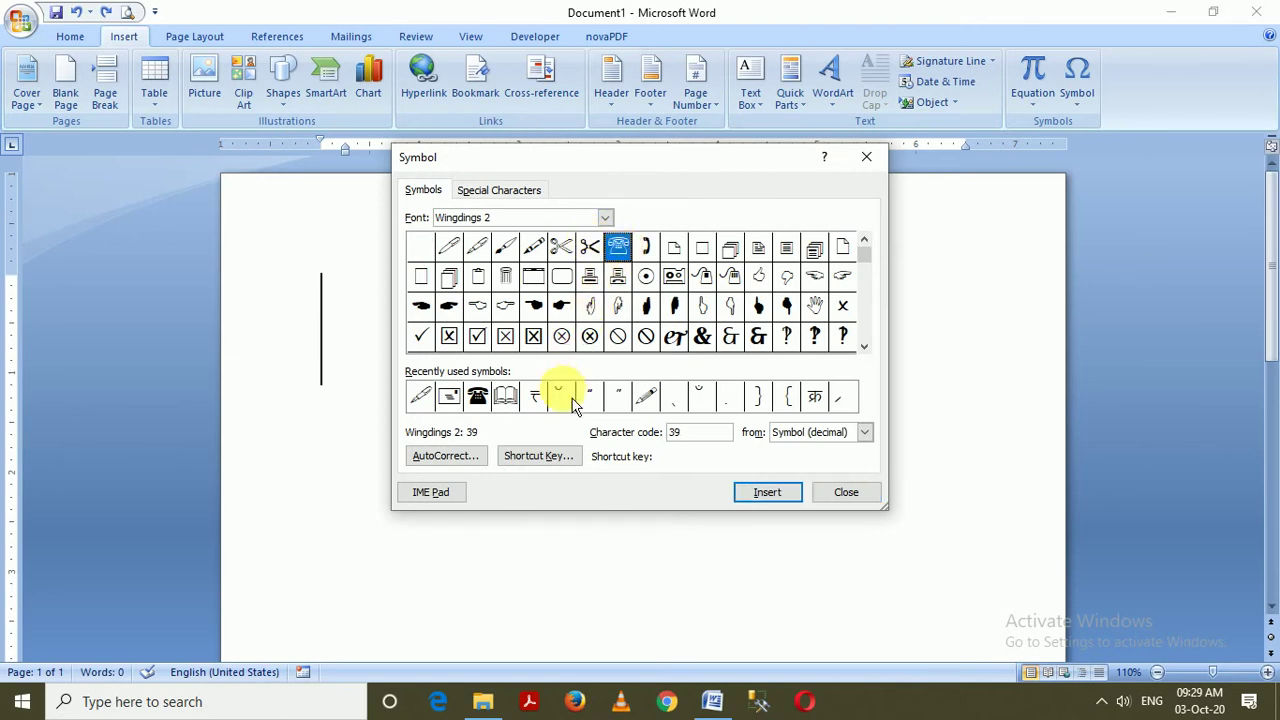
{"action": "left_click", "coordinate": [538, 456]}
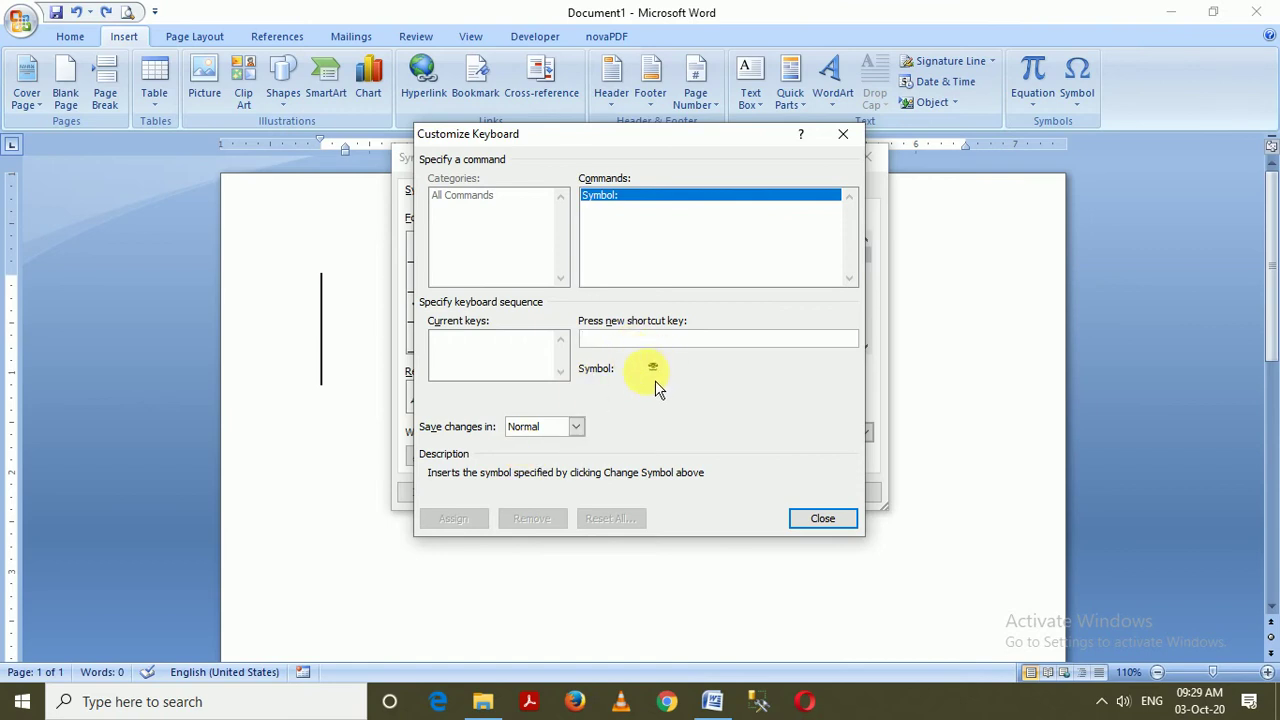
{"action": "key", "text": "ctrl+q"}
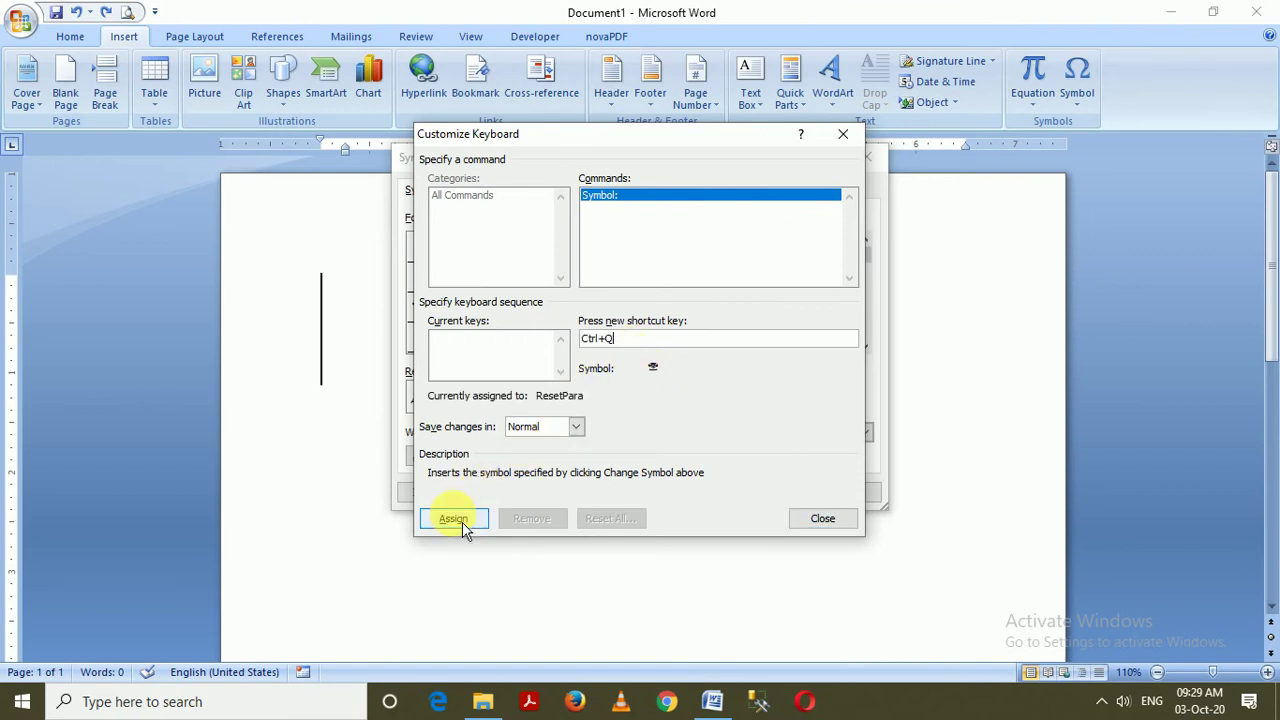
{"action": "left_click", "coordinate": [462, 527]}
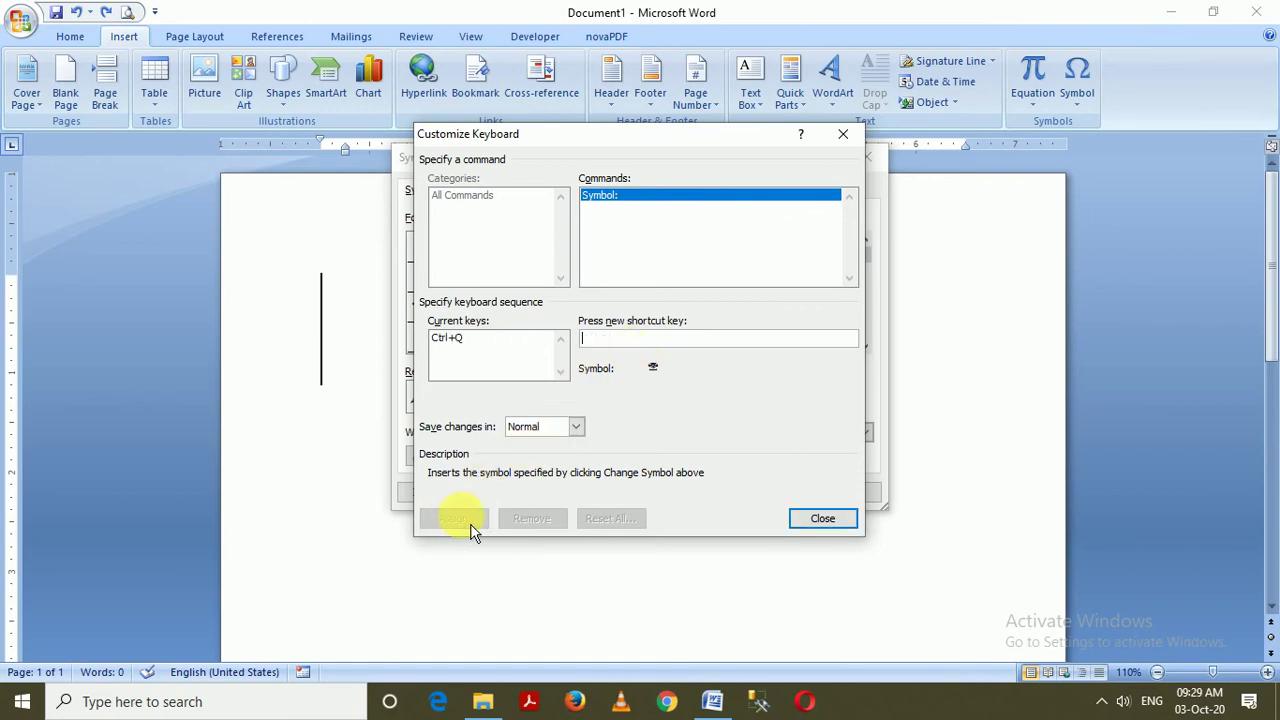
{"action": "left_click", "coordinate": [824, 519]}
{"action": "left_click", "coordinate": [858, 498]}
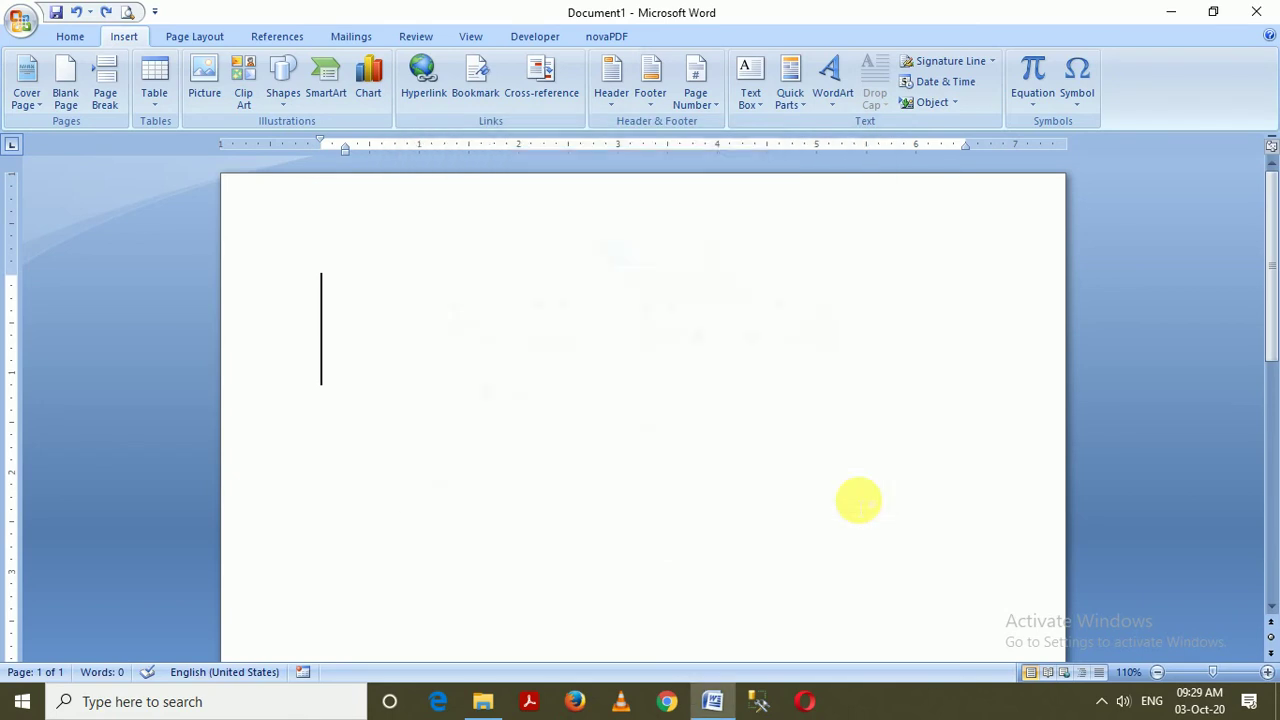
Step: Insert the telephone symbol with its new Ctrl+Q shortcut
{"action": "key", "text": "ctrl+q"}
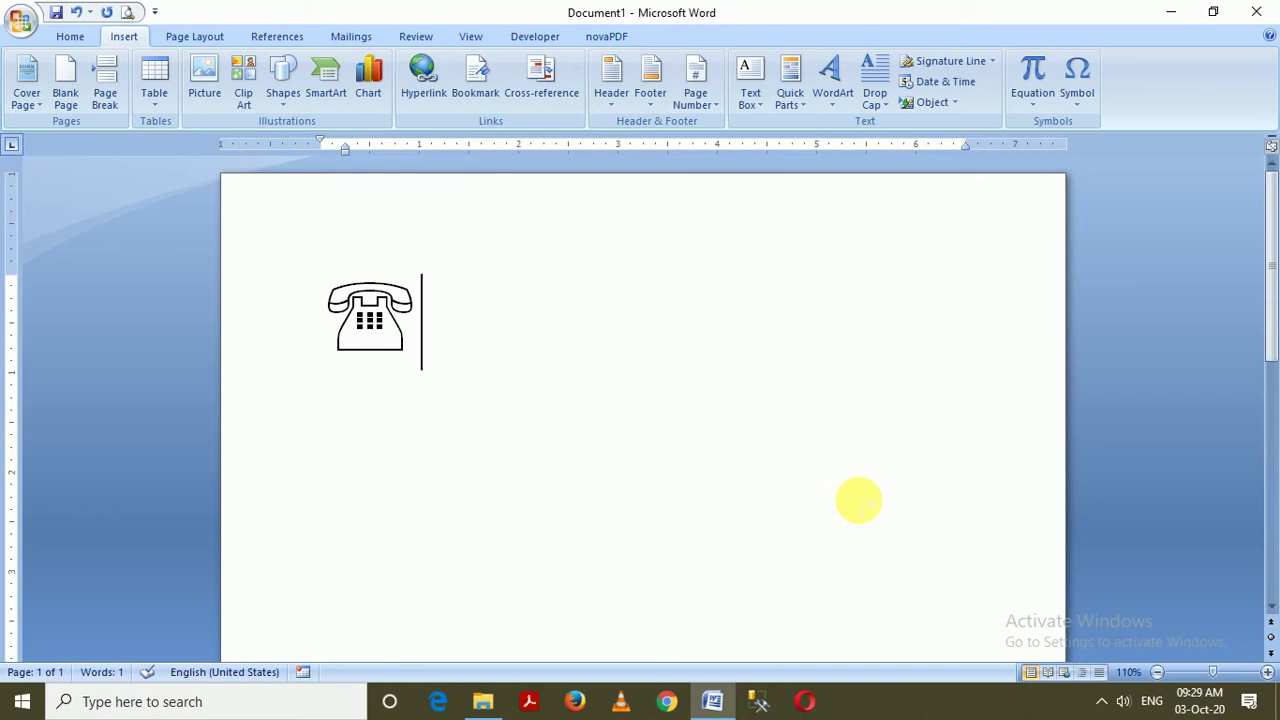
{"action": "left_click", "coordinate": [21, 21]}
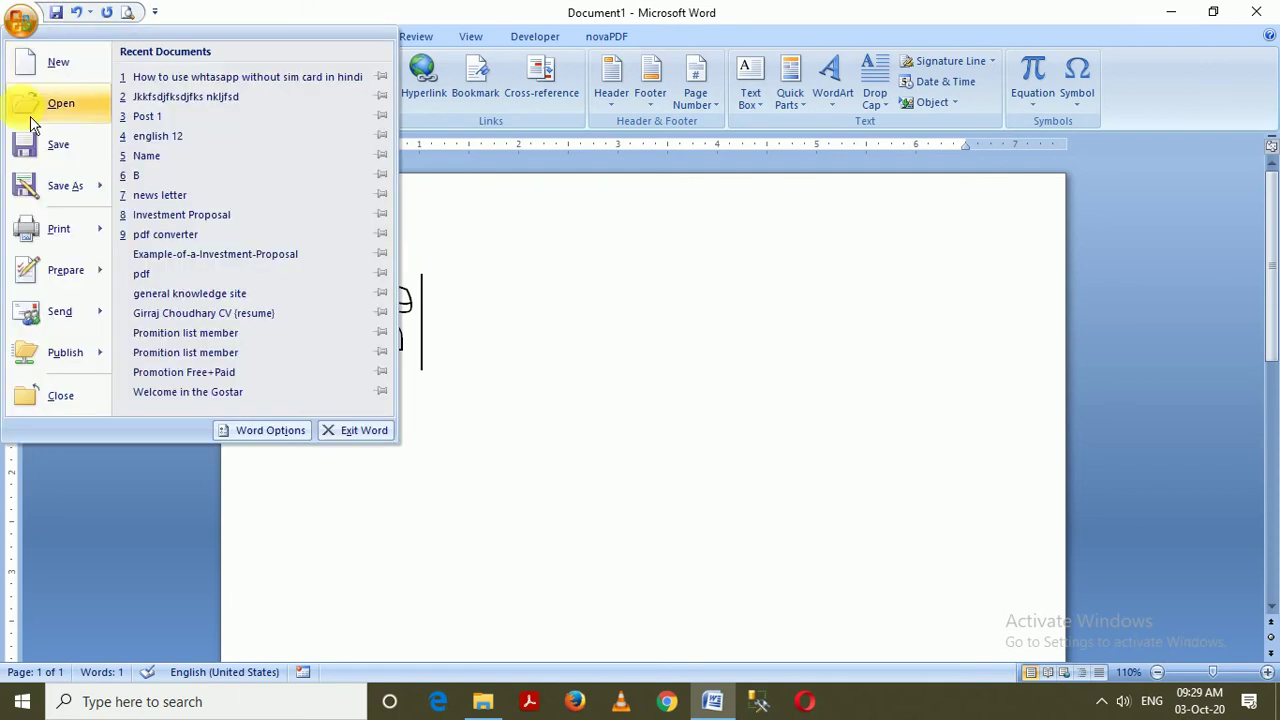
{"action": "left_click", "coordinate": [686, 351]}
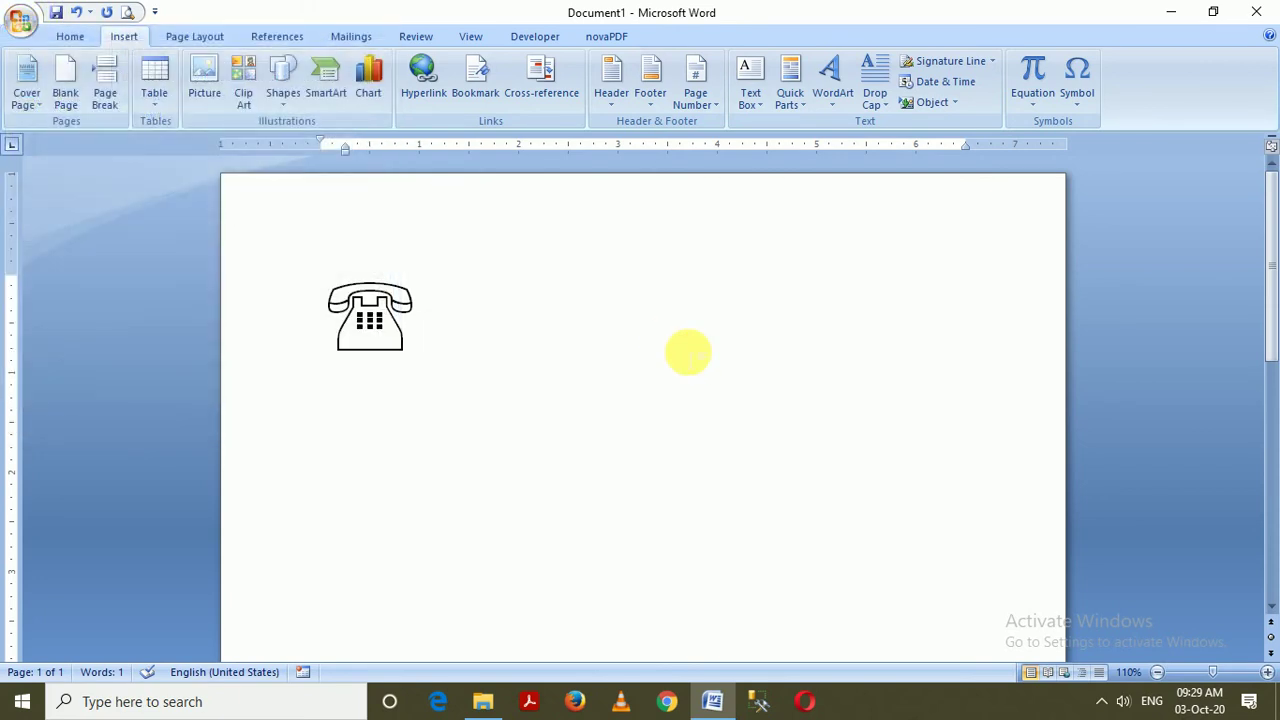
Step: Select the line holding the telephone symbol and delete it
{"action": "left_click", "coordinate": [194, 368]}
{"action": "key", "text": "Delete"}
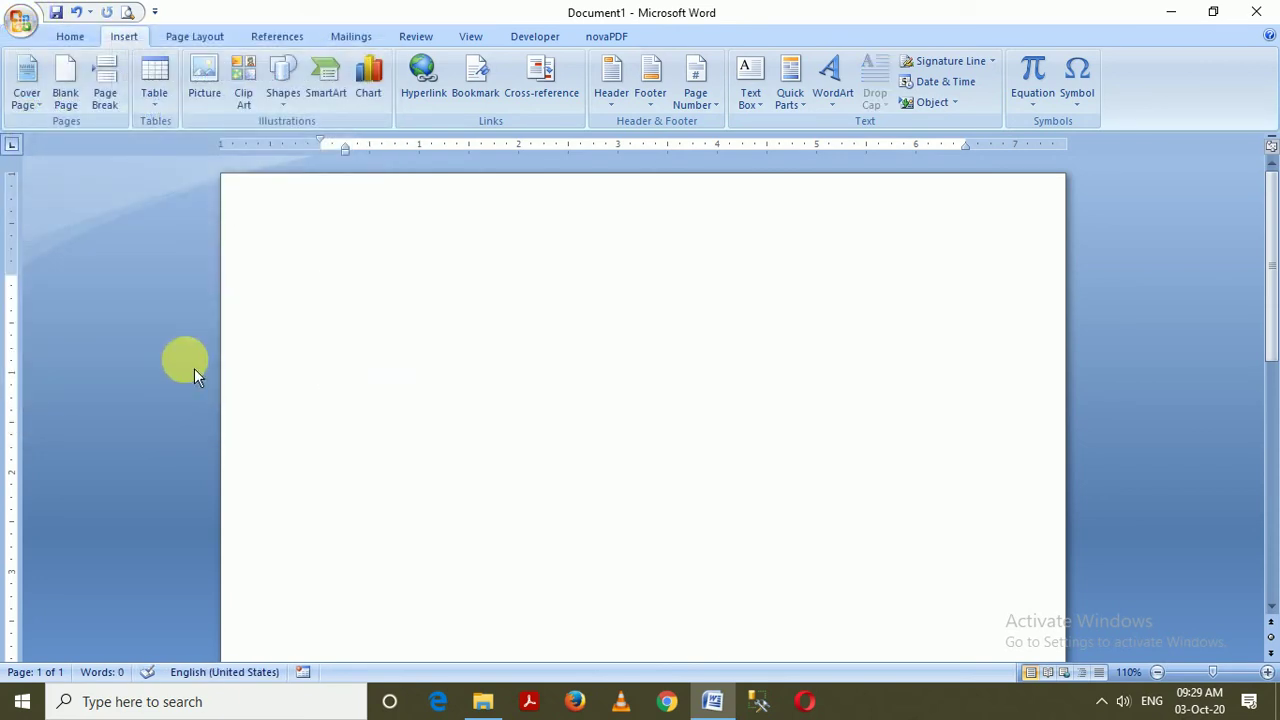
{"action": "left_click", "coordinate": [1078, 100]}
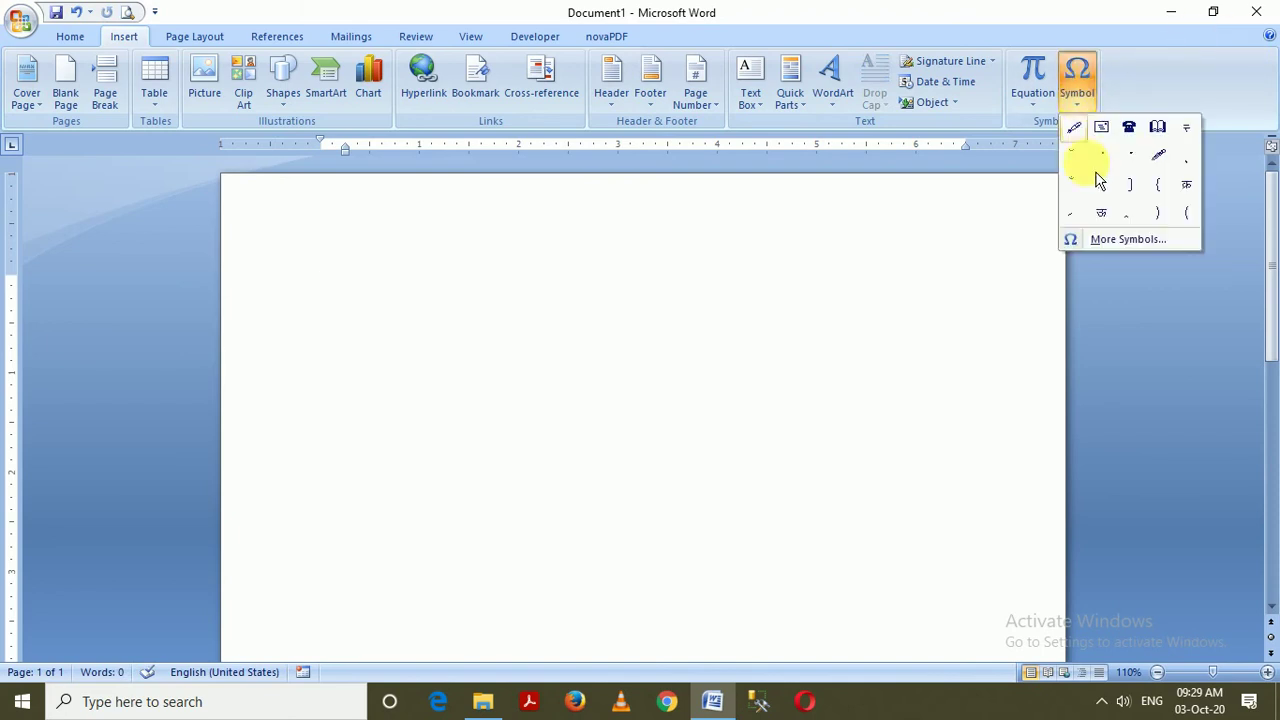
Step: Open the full Symbol dialog and select the pen symbol
{"action": "left_click", "coordinate": [1102, 238]}
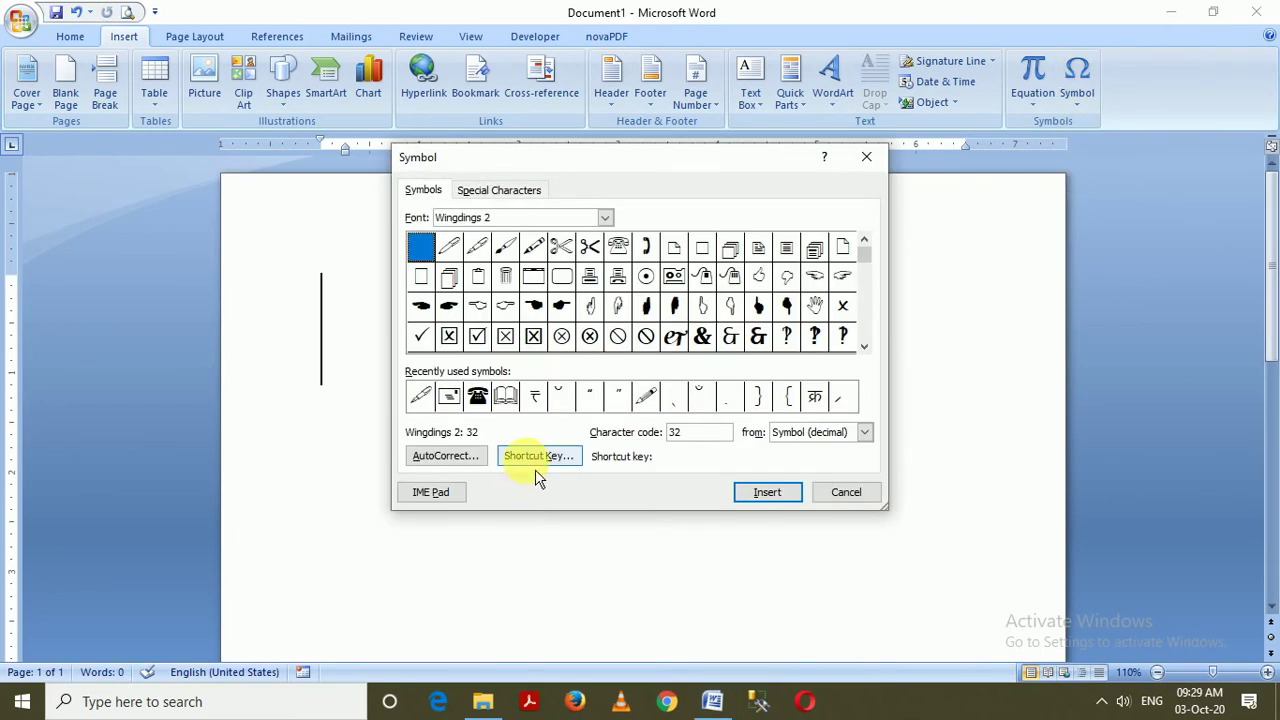
{"action": "left_click", "coordinate": [535, 456]}
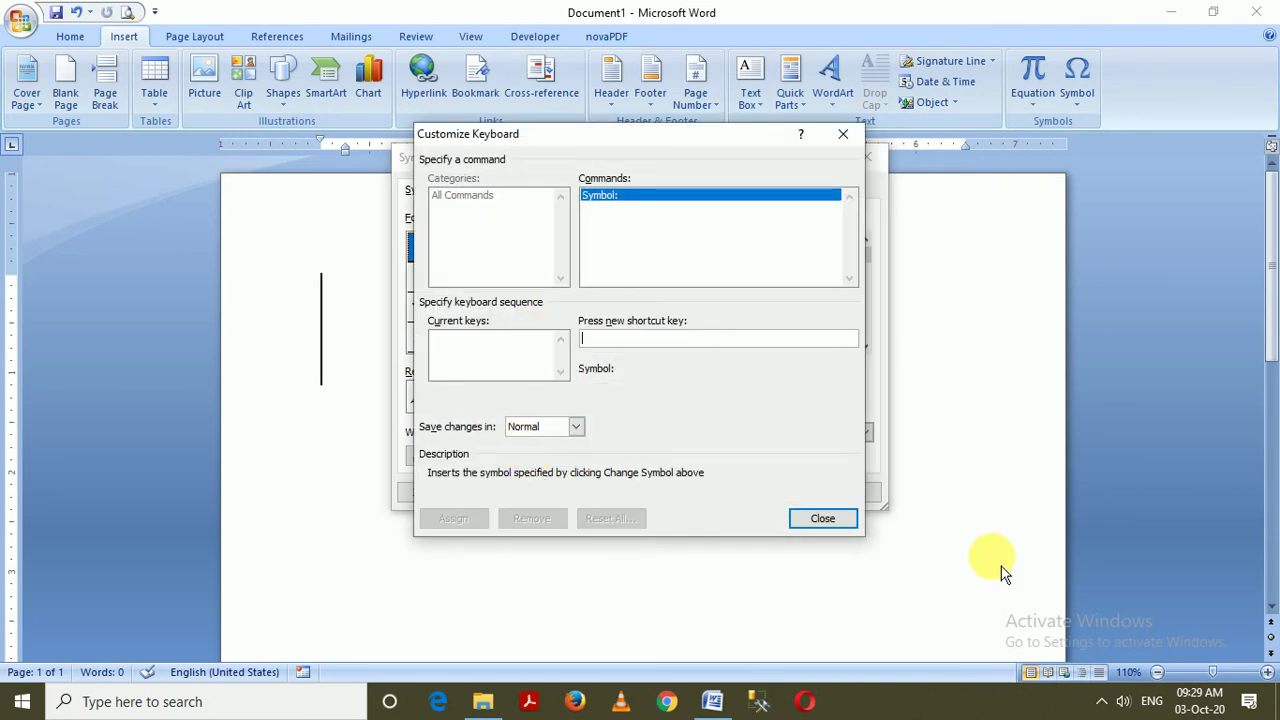
{"action": "left_click", "coordinate": [845, 522]}
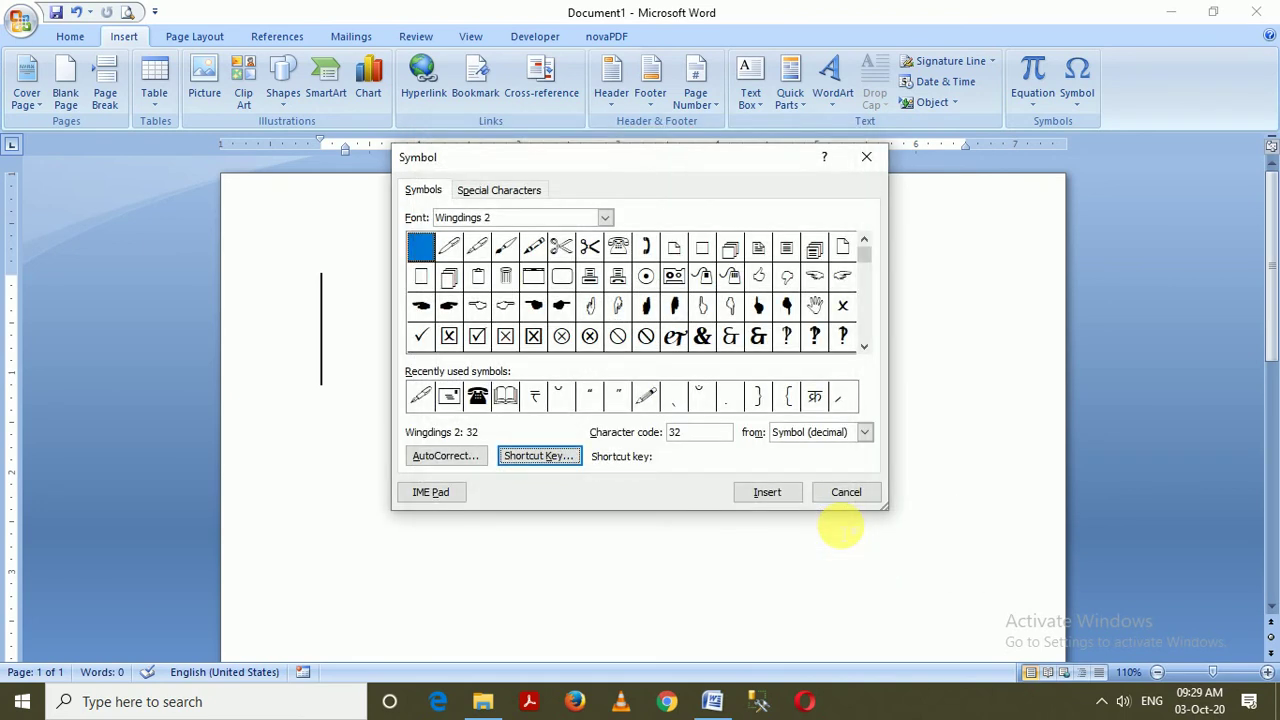
{"action": "left_click", "coordinate": [533, 246]}
Step: Add a plain-text AutoCorrect entry replacing q with rajasthan jaipur
{"action": "left_click", "coordinate": [444, 470]}
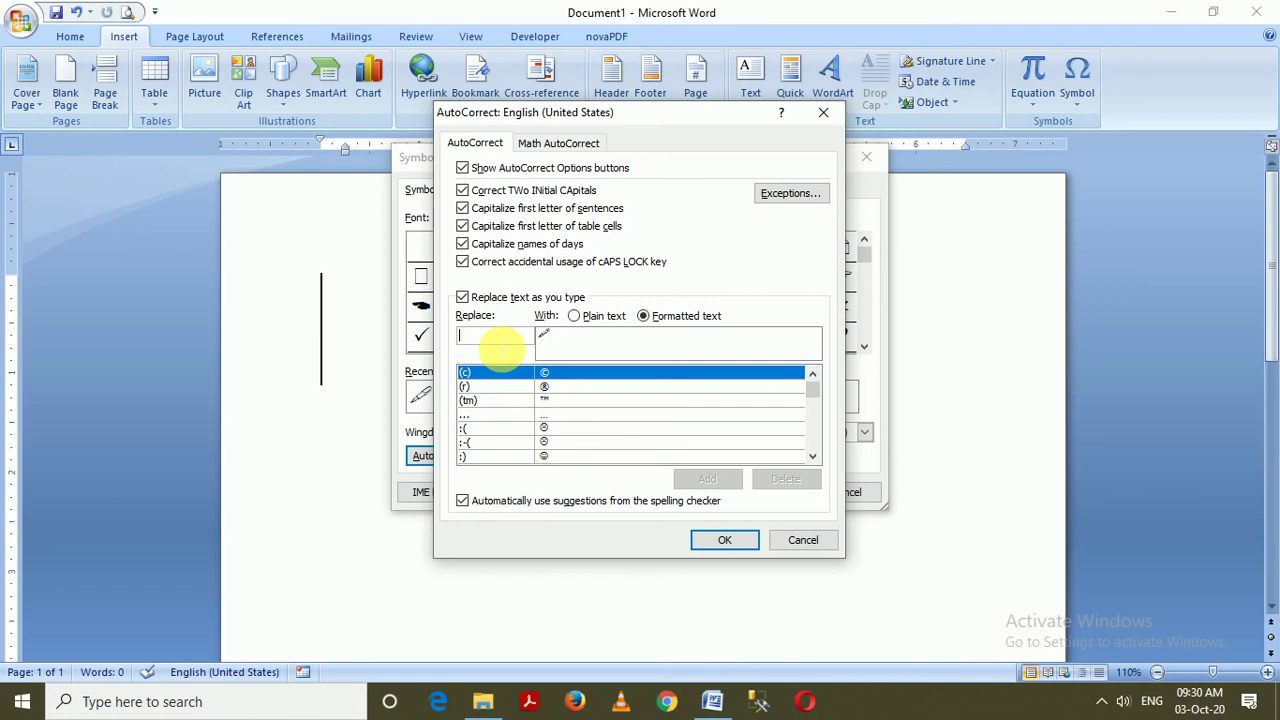
{"action": "type", "text": "q"}
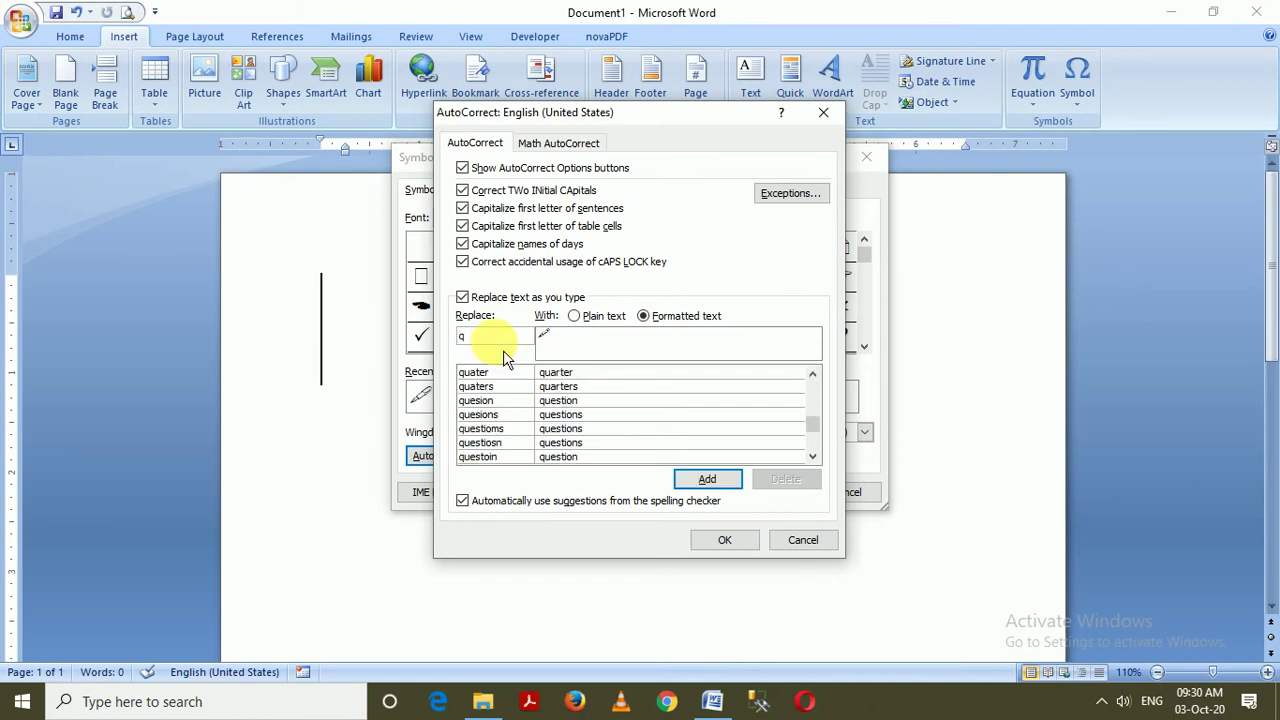
{"action": "left_click", "coordinate": [588, 316]}
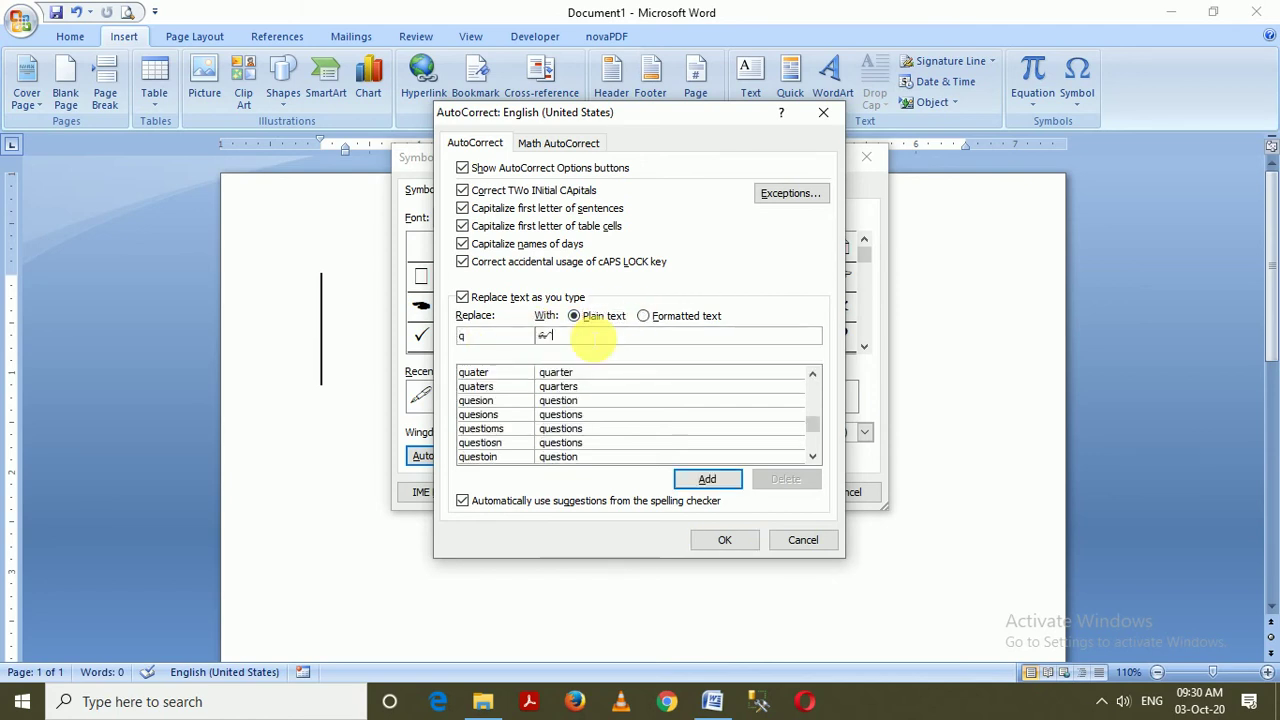
{"action": "key", "text": "BackSpace"}
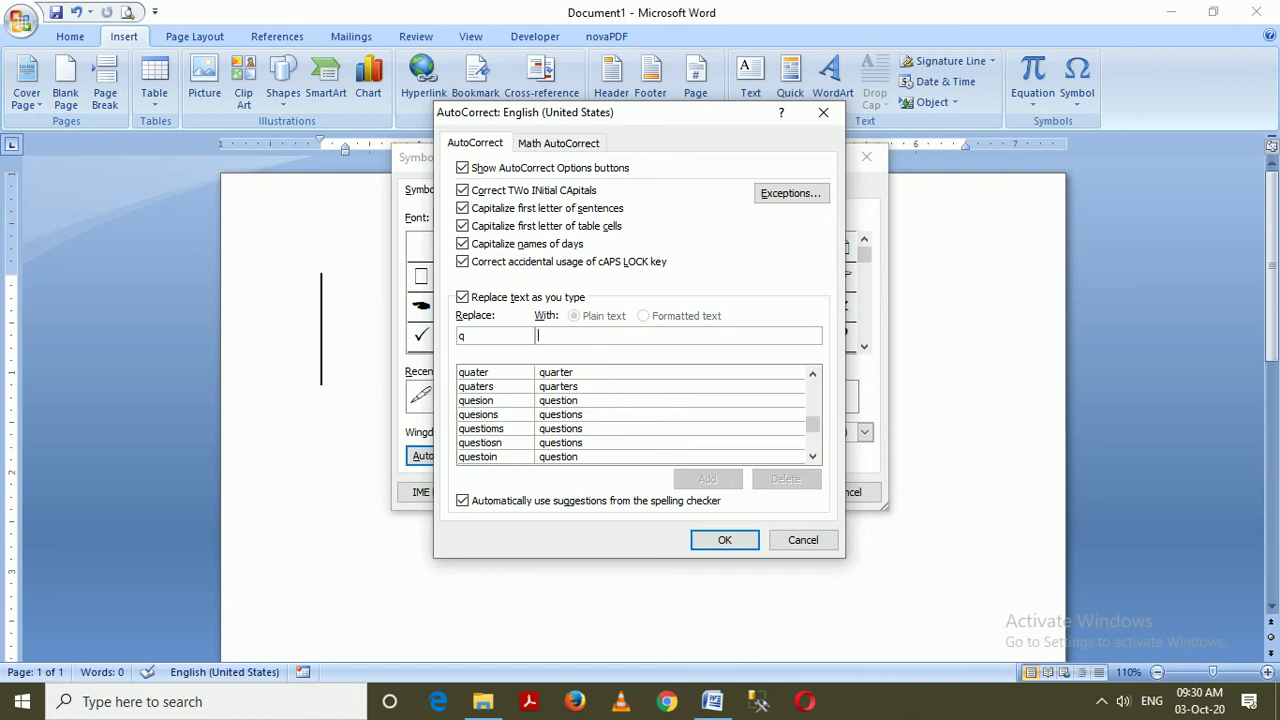
{"action": "type", "text": "rr"}
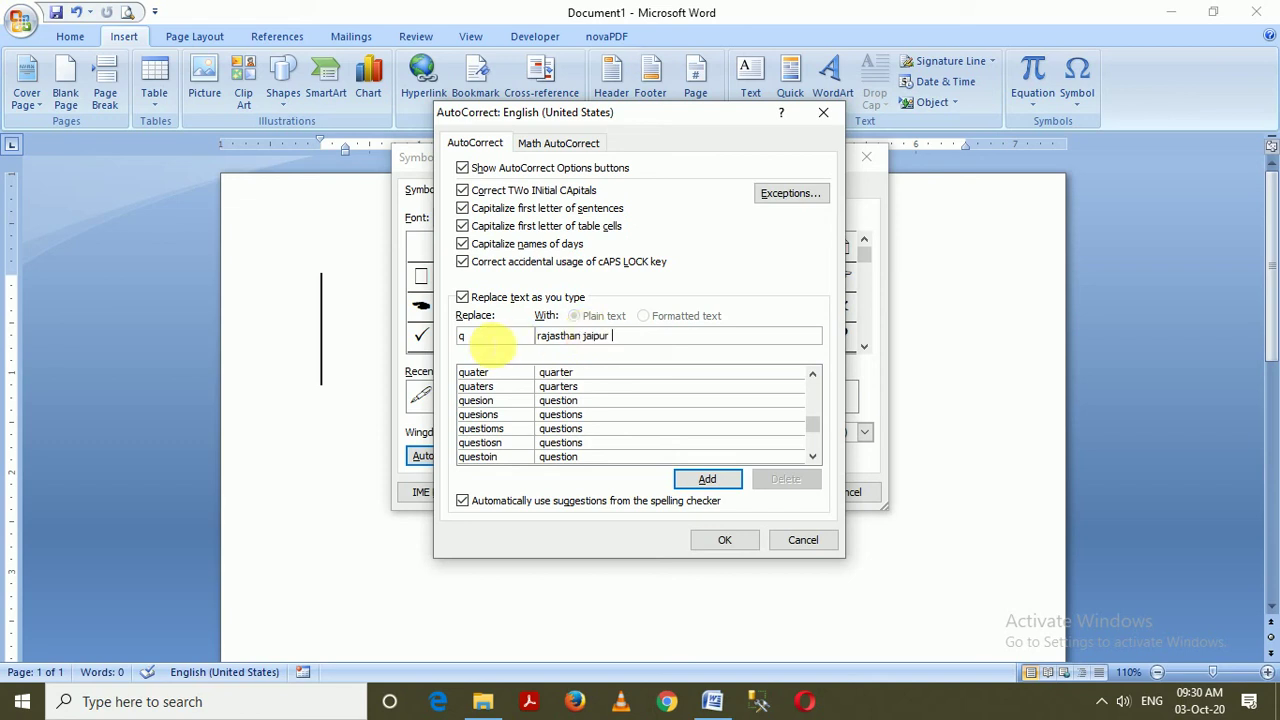
{"action": "left_click", "coordinate": [706, 481]}
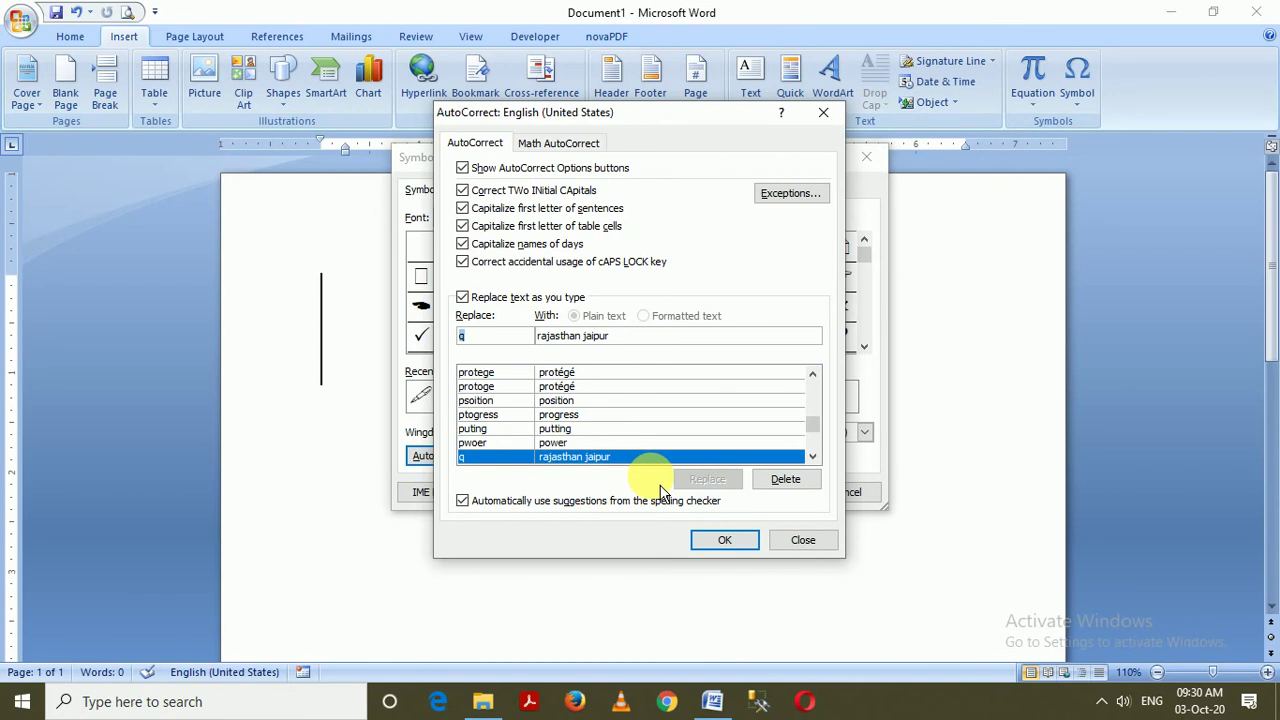
{"action": "left_click", "coordinate": [720, 541]}
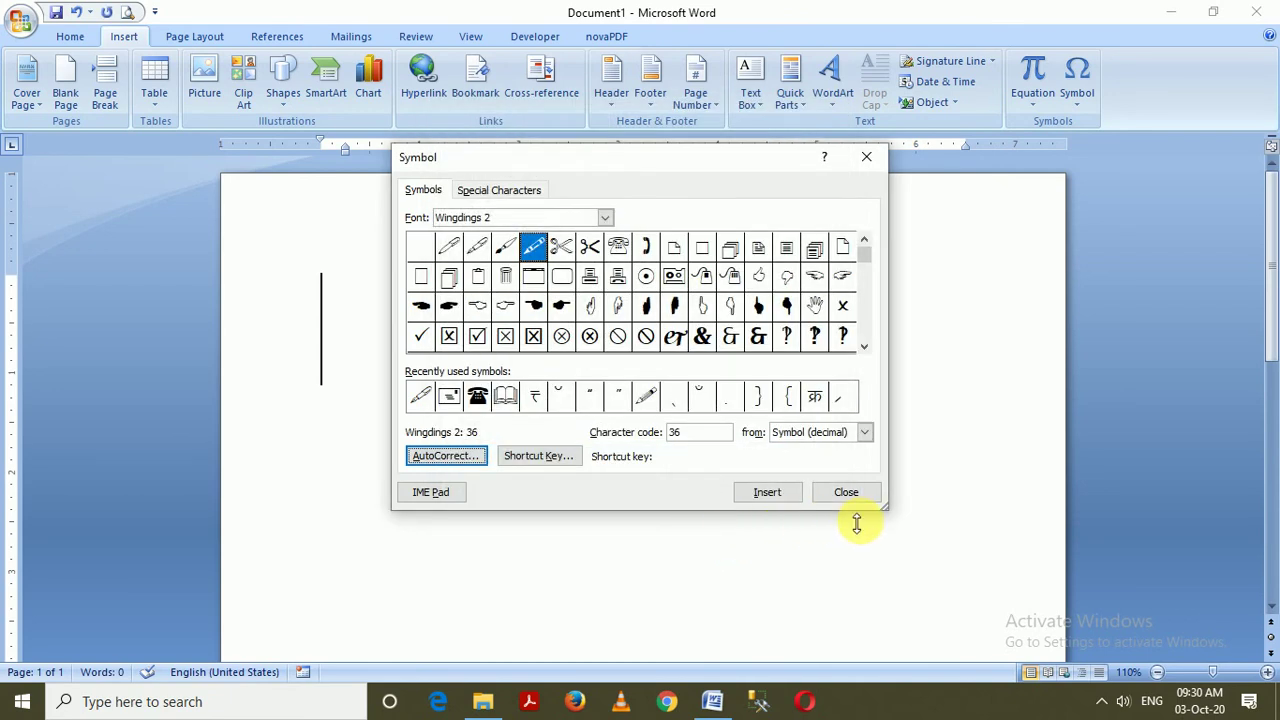
Step: Type q to see it expand to rajasthan jaipur, then delete the text
{"action": "left_click", "coordinate": [846, 494]}
{"action": "type", "text": "q"}
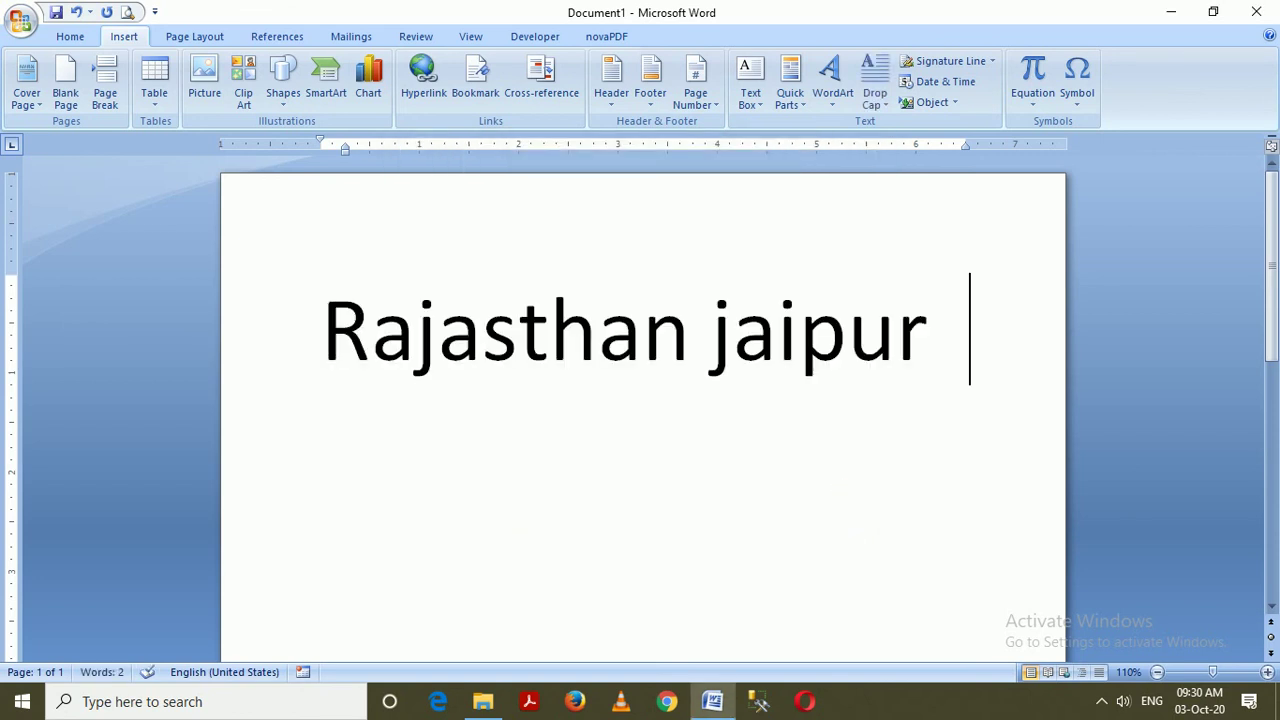
{"action": "key", "text": "ctrl+a"}
{"action": "key", "text": "Delete"}
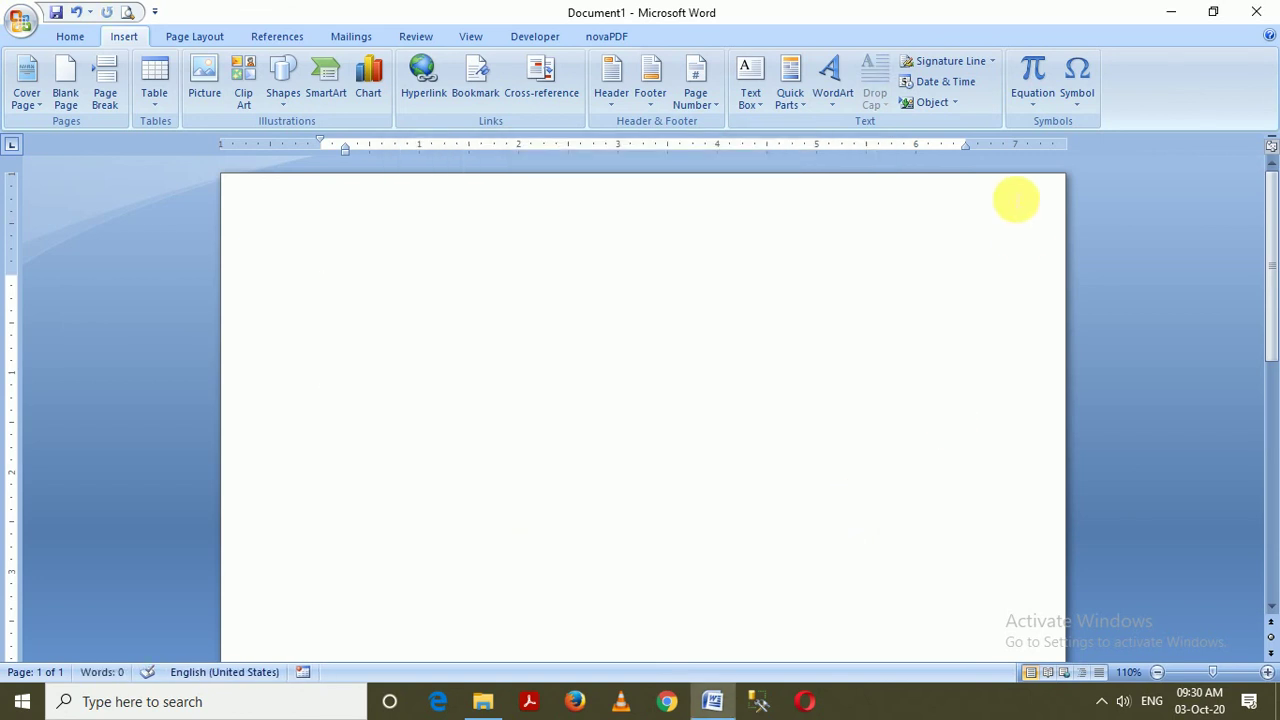
Step: Delete the q AutoCorrect entry and close the Symbol dialog
{"action": "left_click", "coordinate": [1077, 78]}
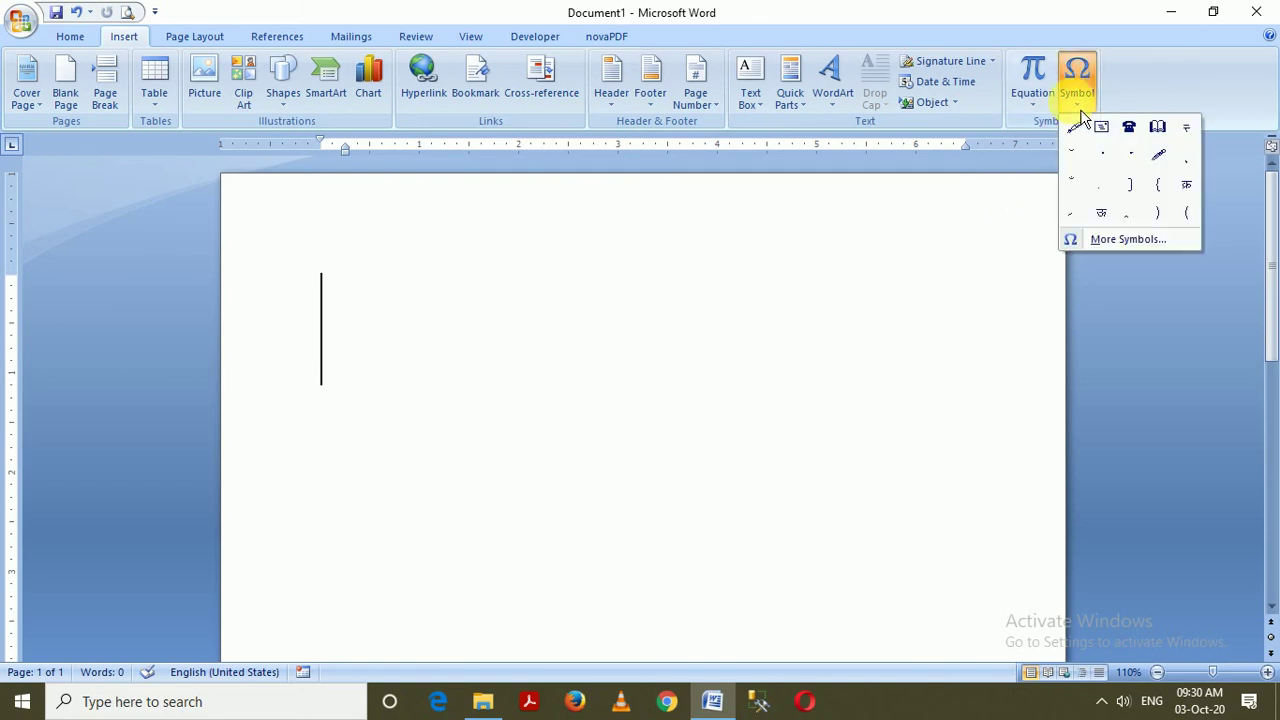
{"action": "left_click", "coordinate": [1106, 240]}
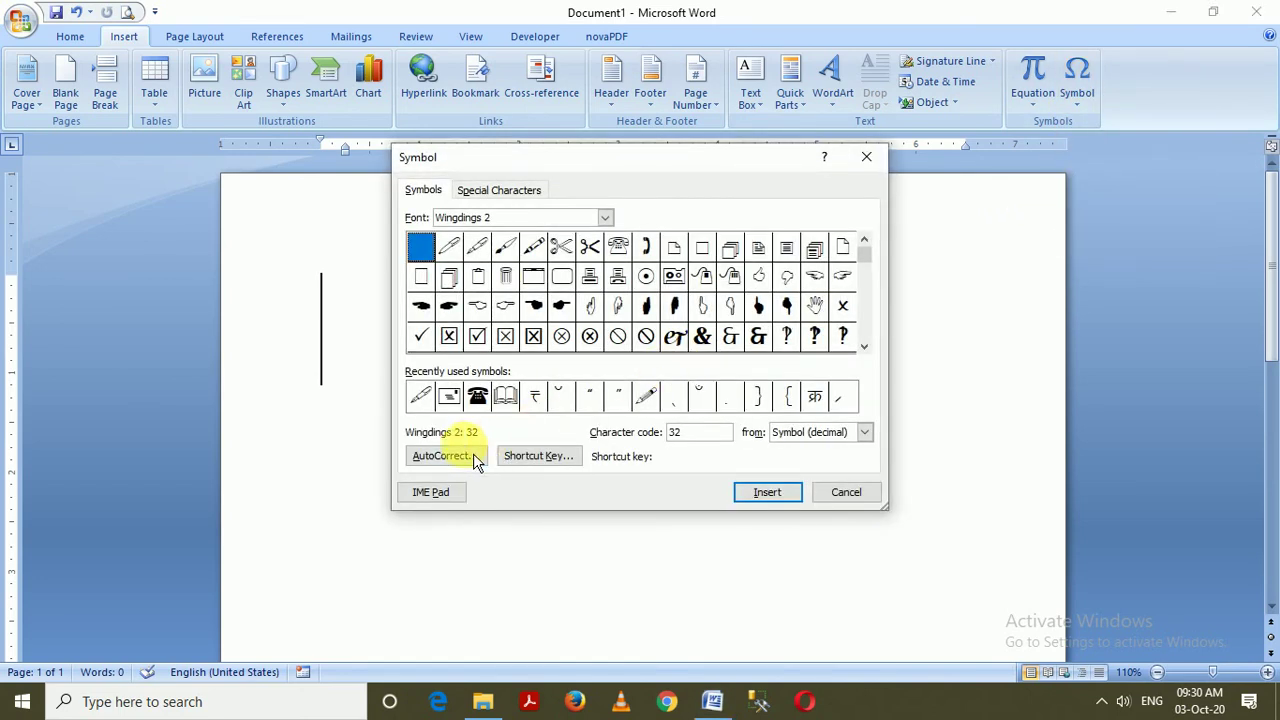
{"action": "left_click", "coordinate": [447, 456]}
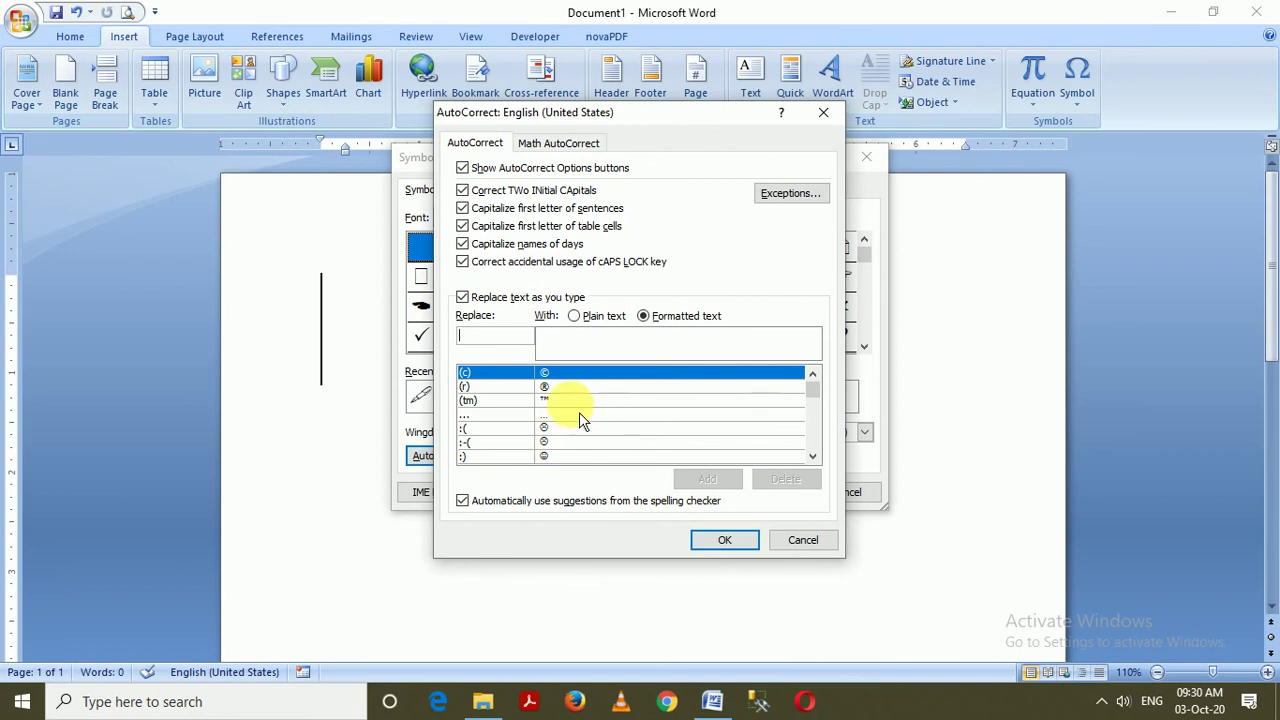
{"action": "type", "text": "q"}
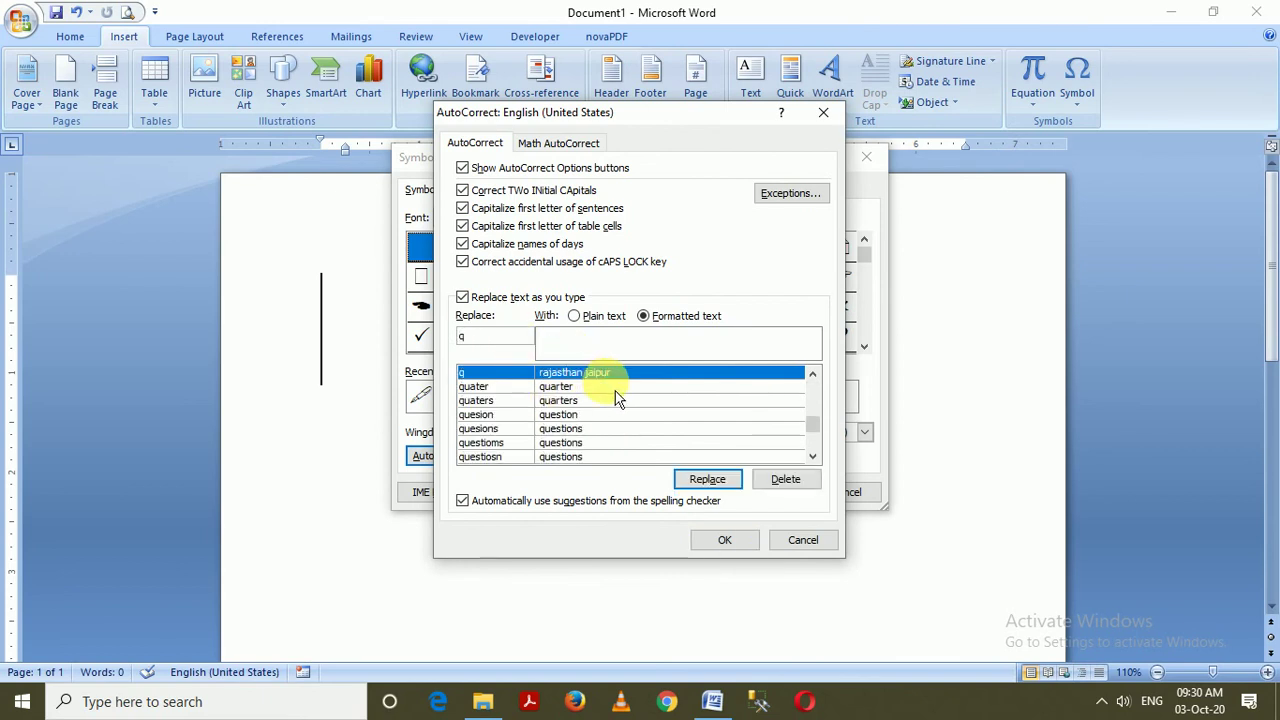
{"action": "left_click", "coordinate": [784, 484]}
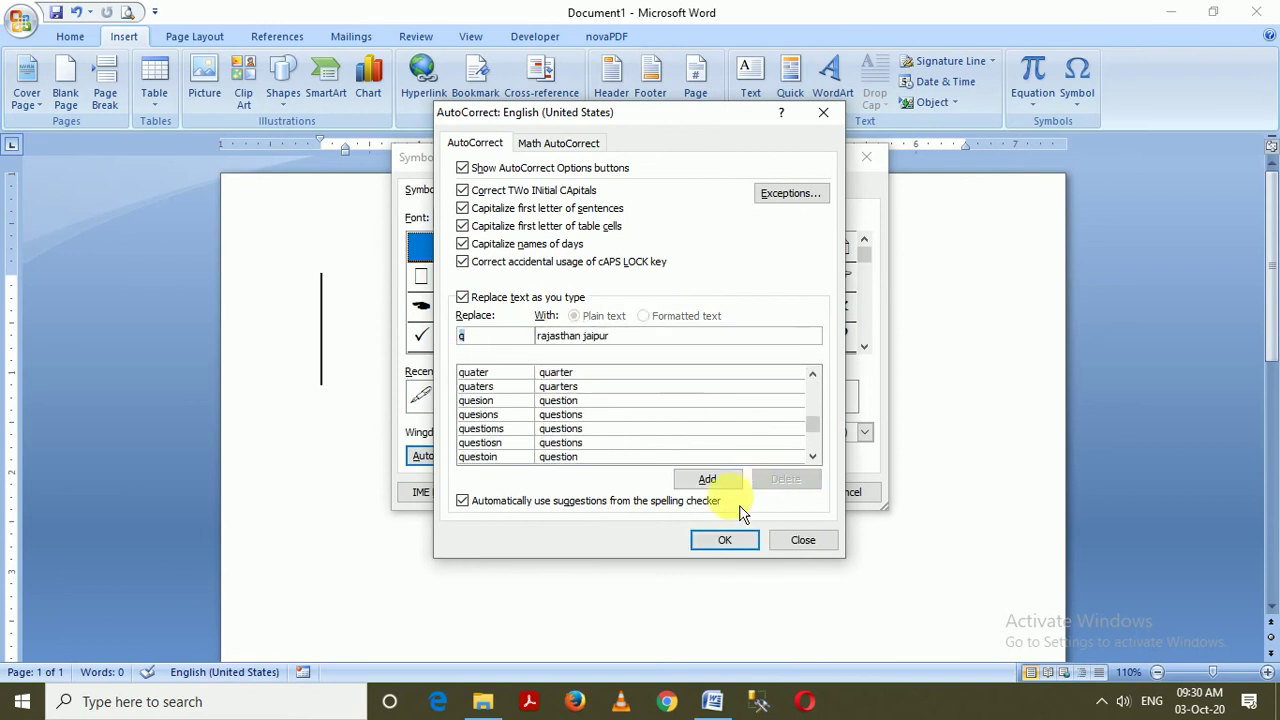
{"action": "left_click", "coordinate": [724, 540]}
{"action": "left_click", "coordinate": [846, 491]}
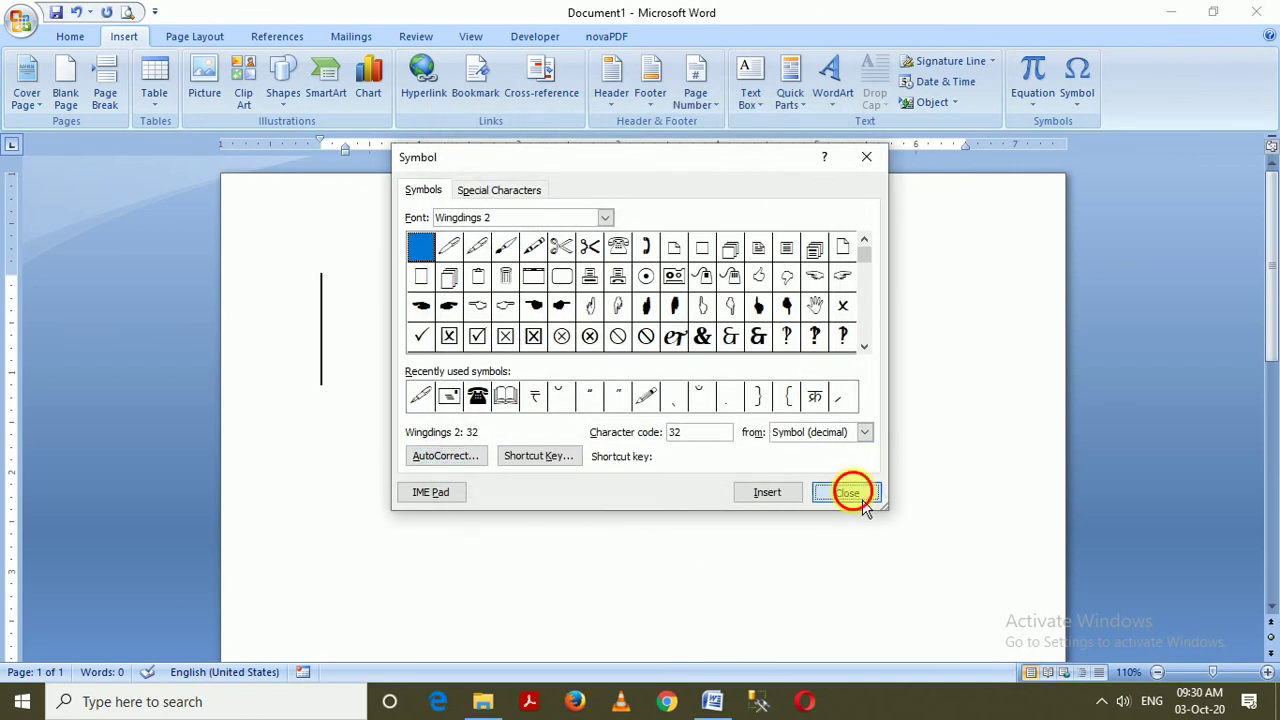
Step: Type q to confirm it no longer expands, then delete it
{"action": "type", "text": "q"}
{"action": "key", "text": "ctrl+a"}
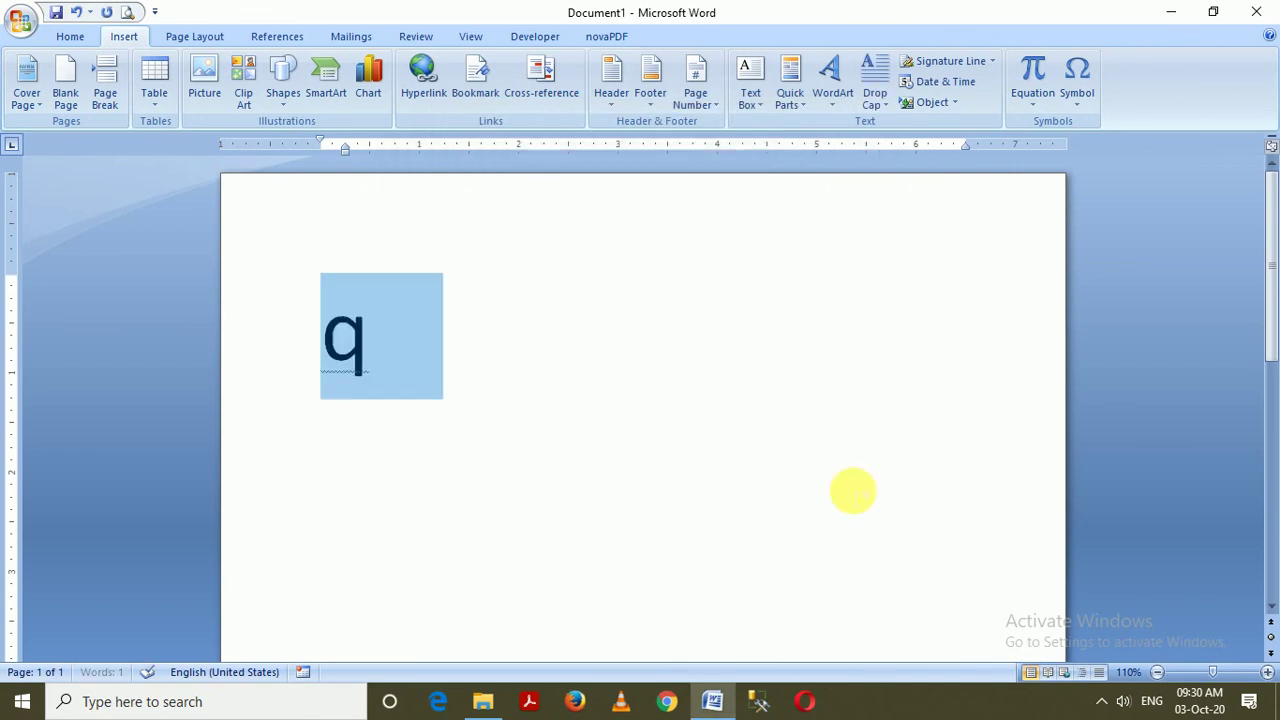
{"action": "key", "text": "Delete"}
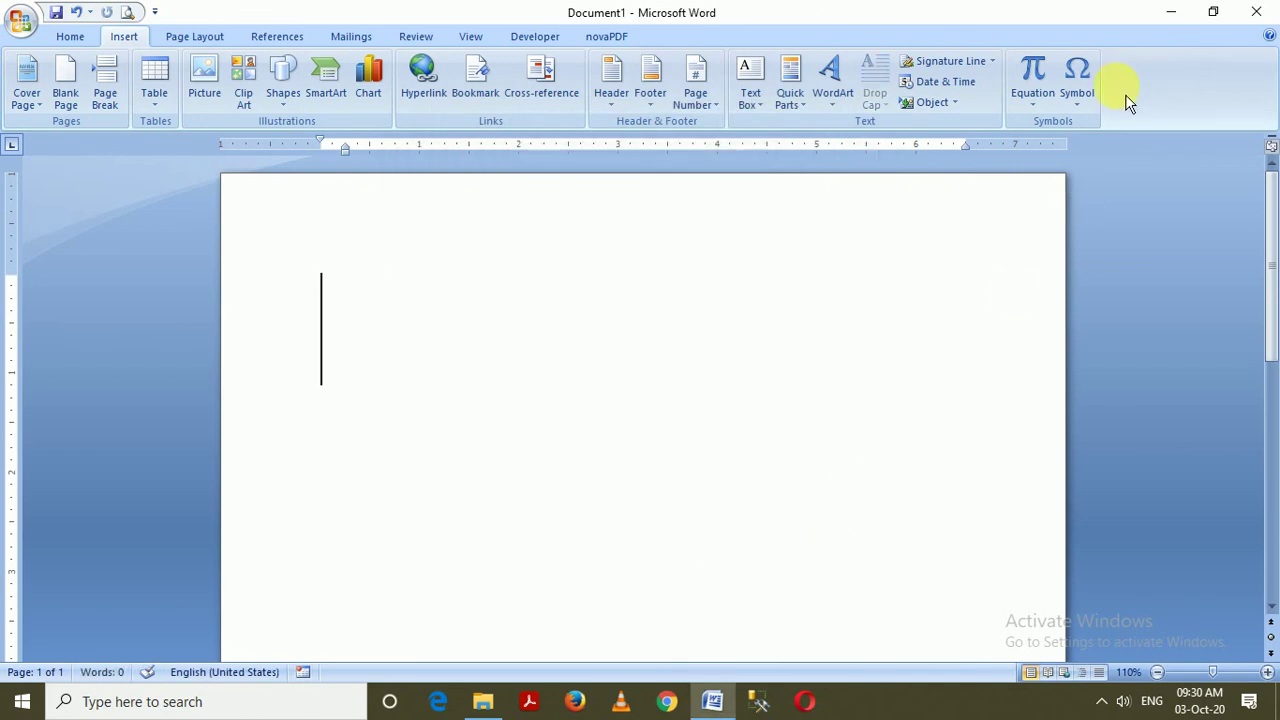
Step: Start a plain-text AutoCorrect entry expanding to Jaipur, Rajasthan, India
{"action": "left_click", "coordinate": [1082, 105]}
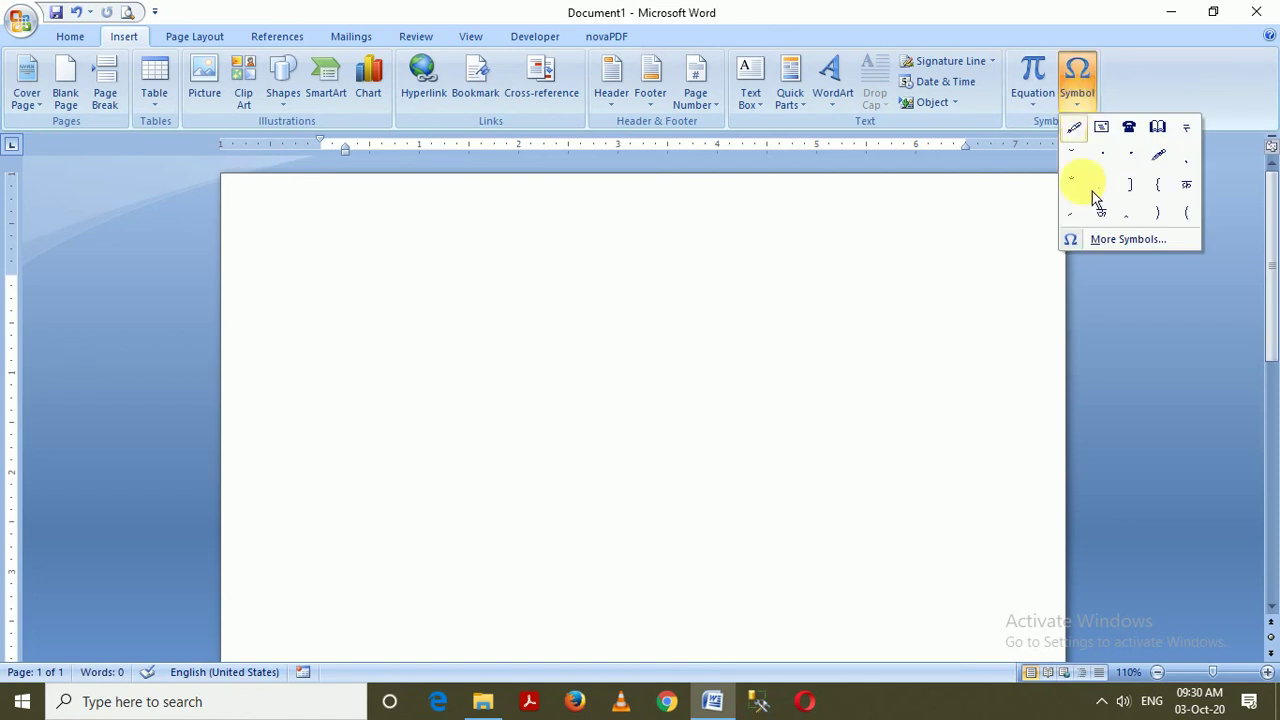
{"action": "left_click", "coordinate": [1107, 241]}
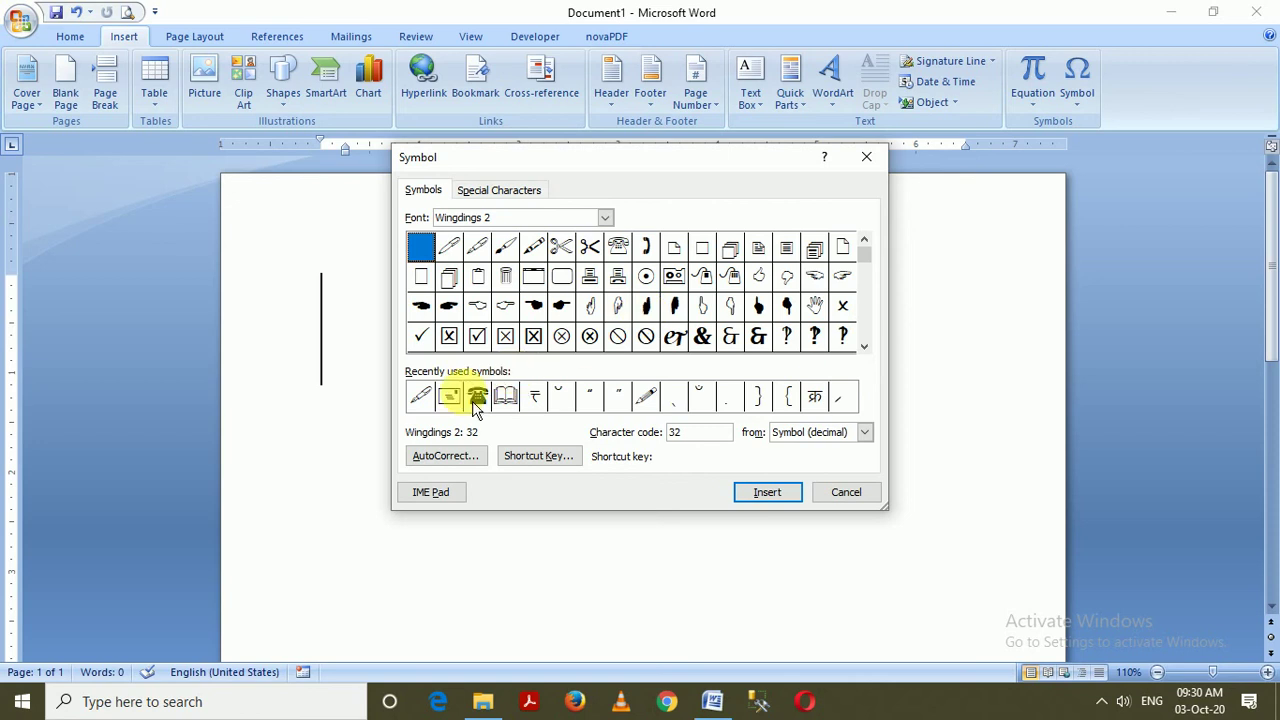
{"action": "left_click", "coordinate": [450, 460]}
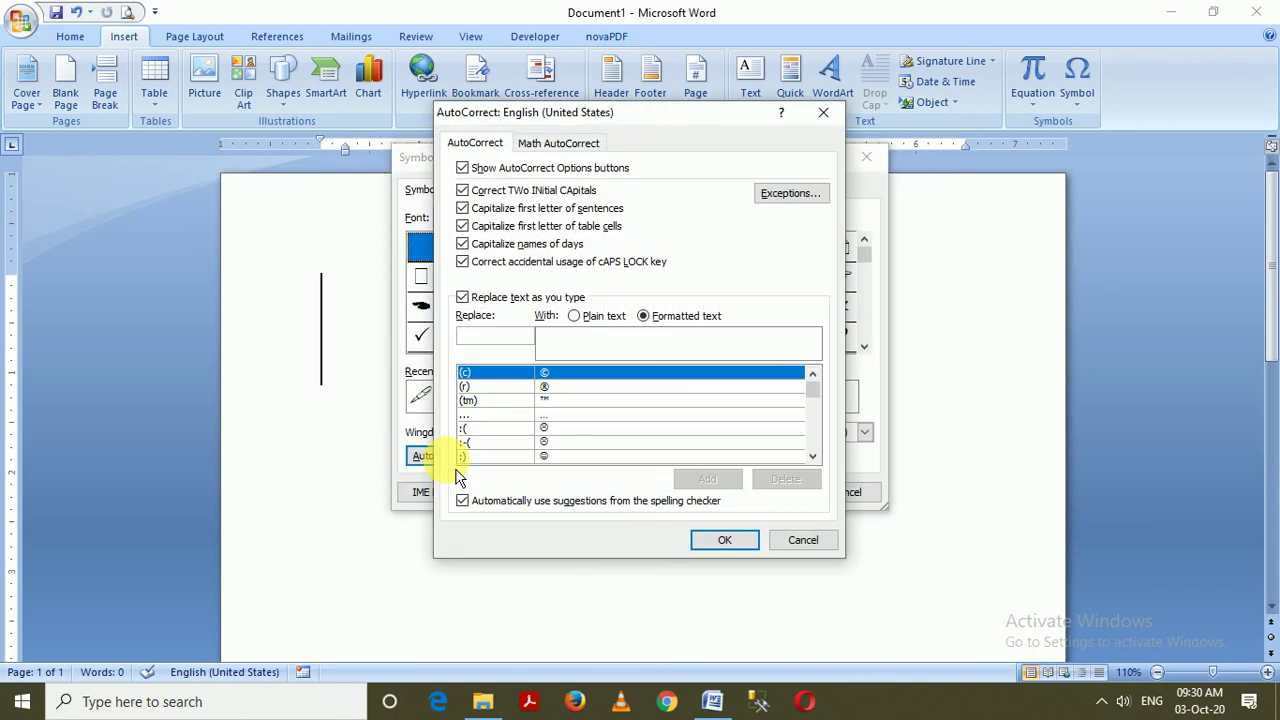
{"action": "left_click", "coordinate": [491, 344]}
{"action": "type", "text": "w"}
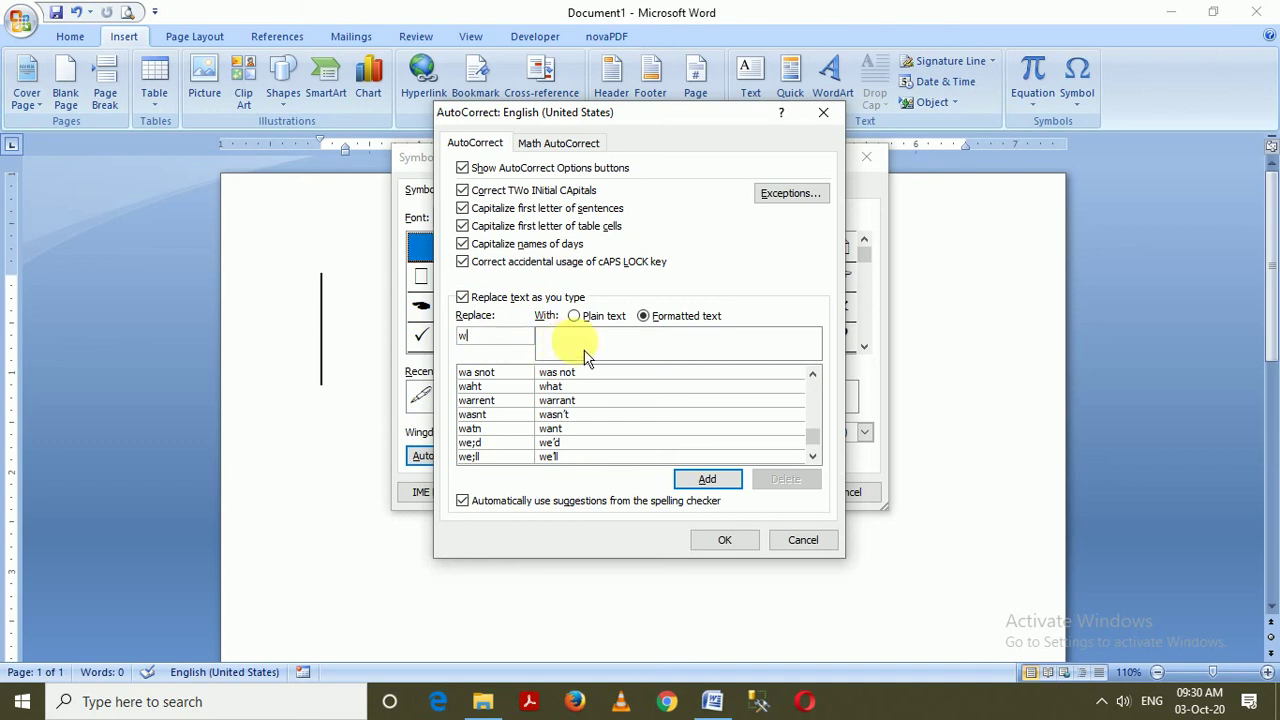
{"action": "left_click", "coordinate": [593, 316]}
{"action": "left_click", "coordinate": [570, 340]}
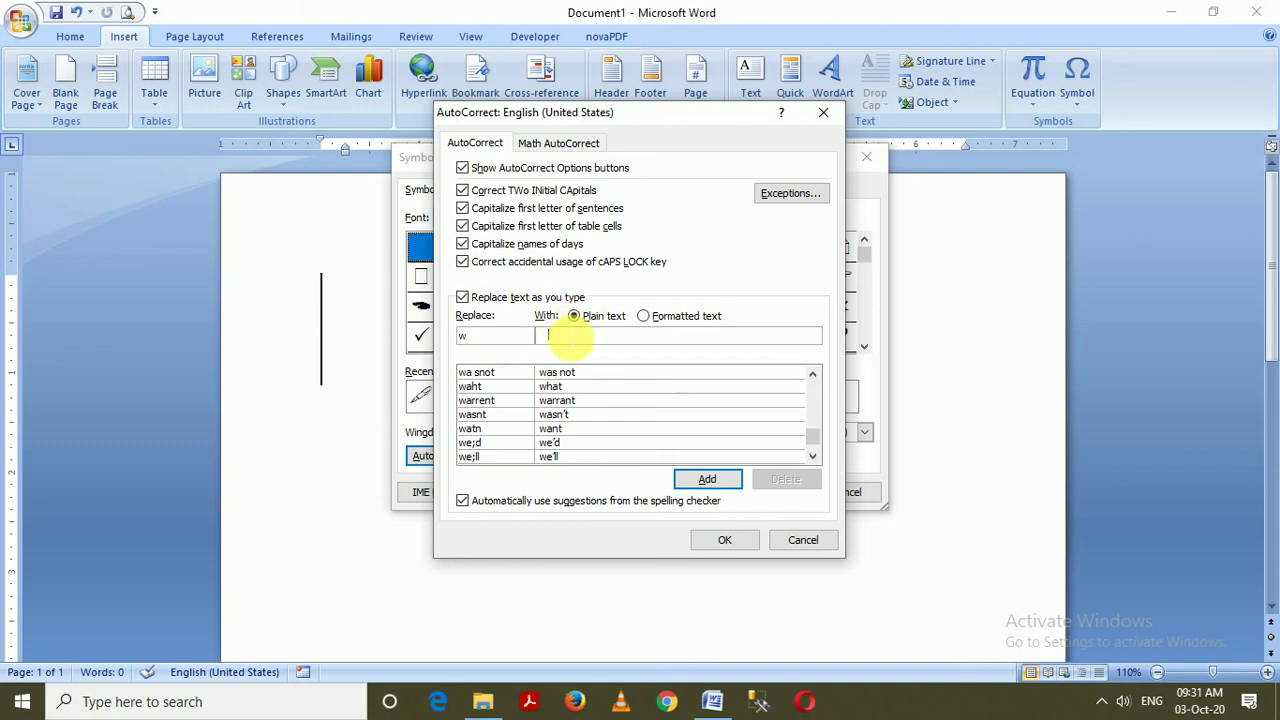
{"action": "type", "text": "Jaipur, Rajasthan, India"}
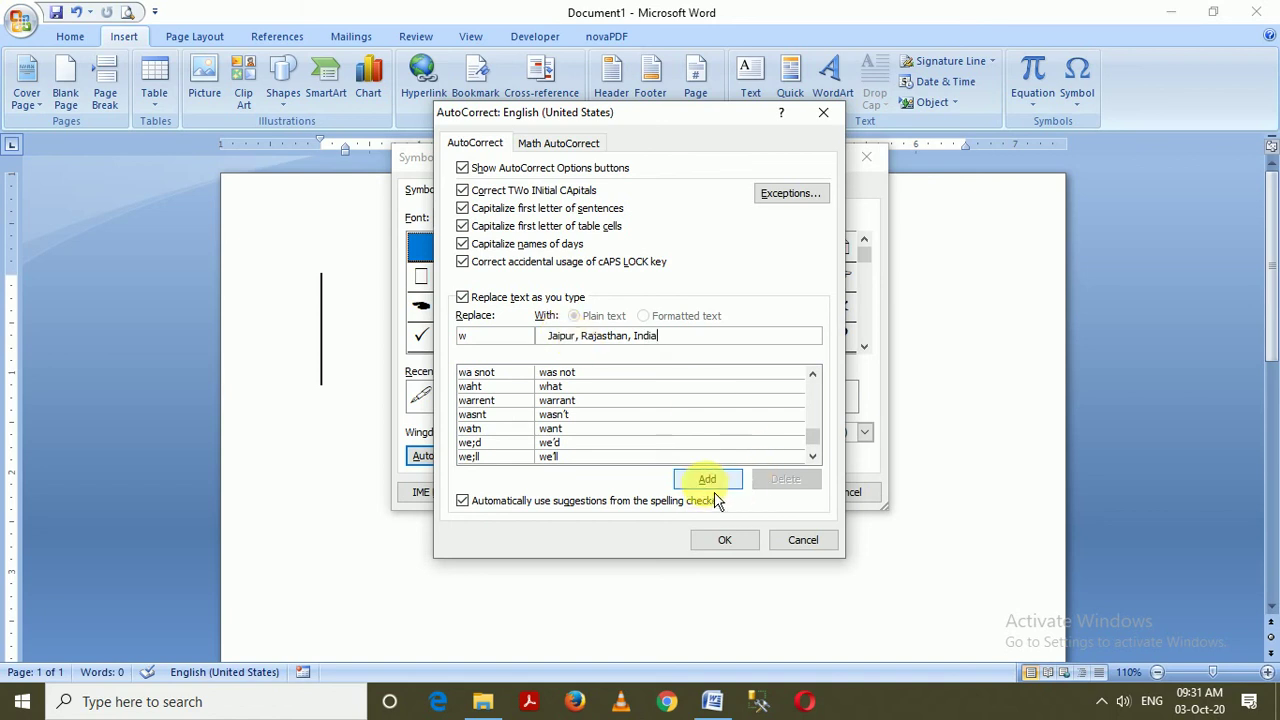
Step: Set the entry's shortcut to jaipur, add it, and close the dialogs
{"action": "left_click", "coordinate": [471, 337]}
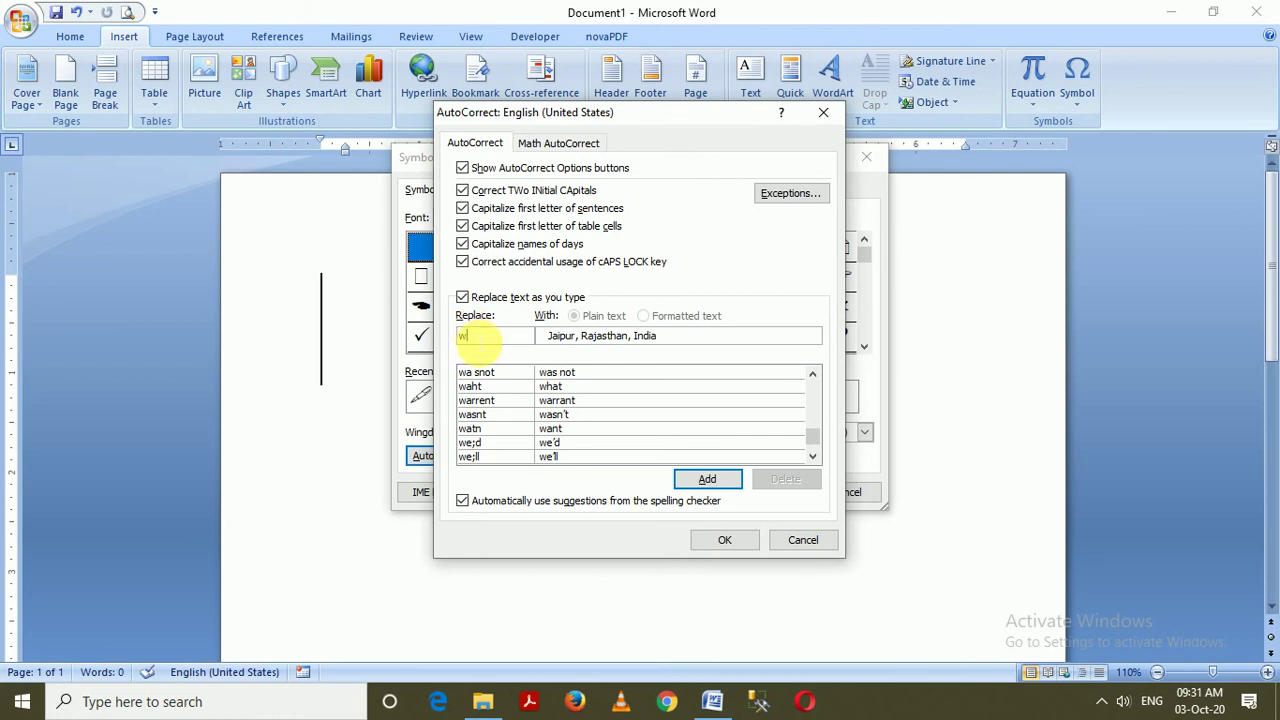
{"action": "key", "text": "BackSpace"}
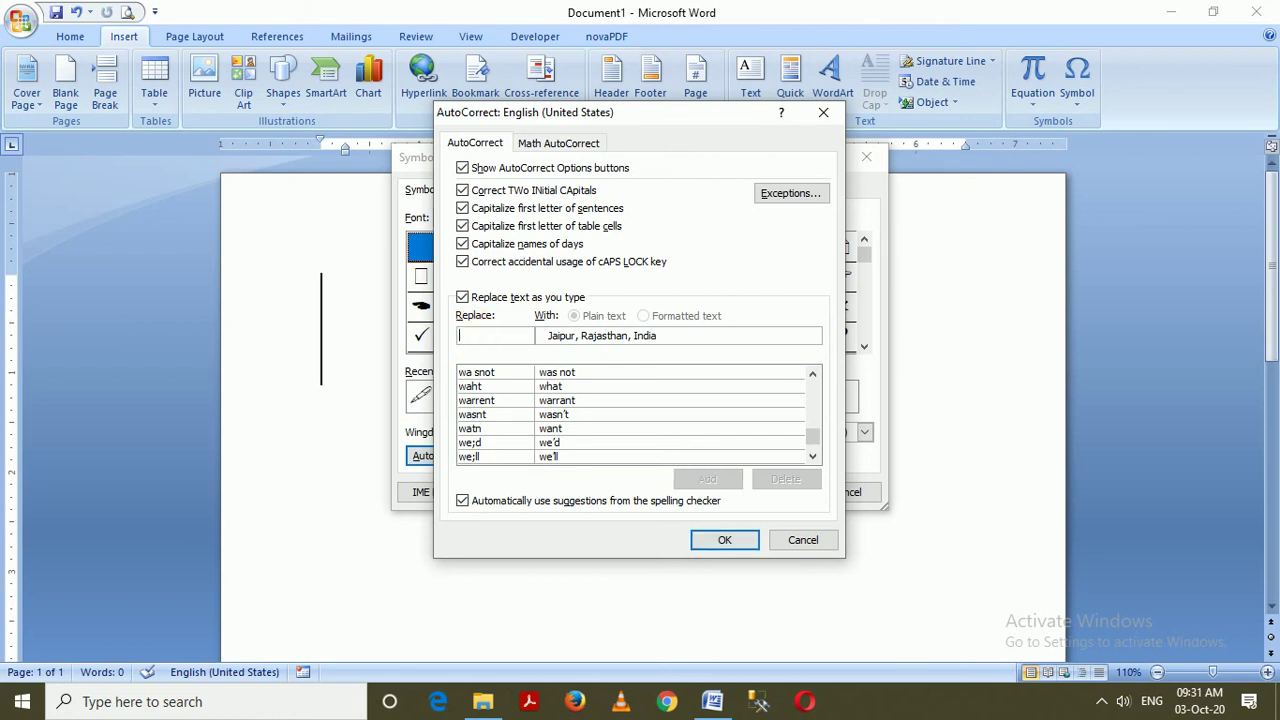
{"action": "type", "text": "jaipur"}
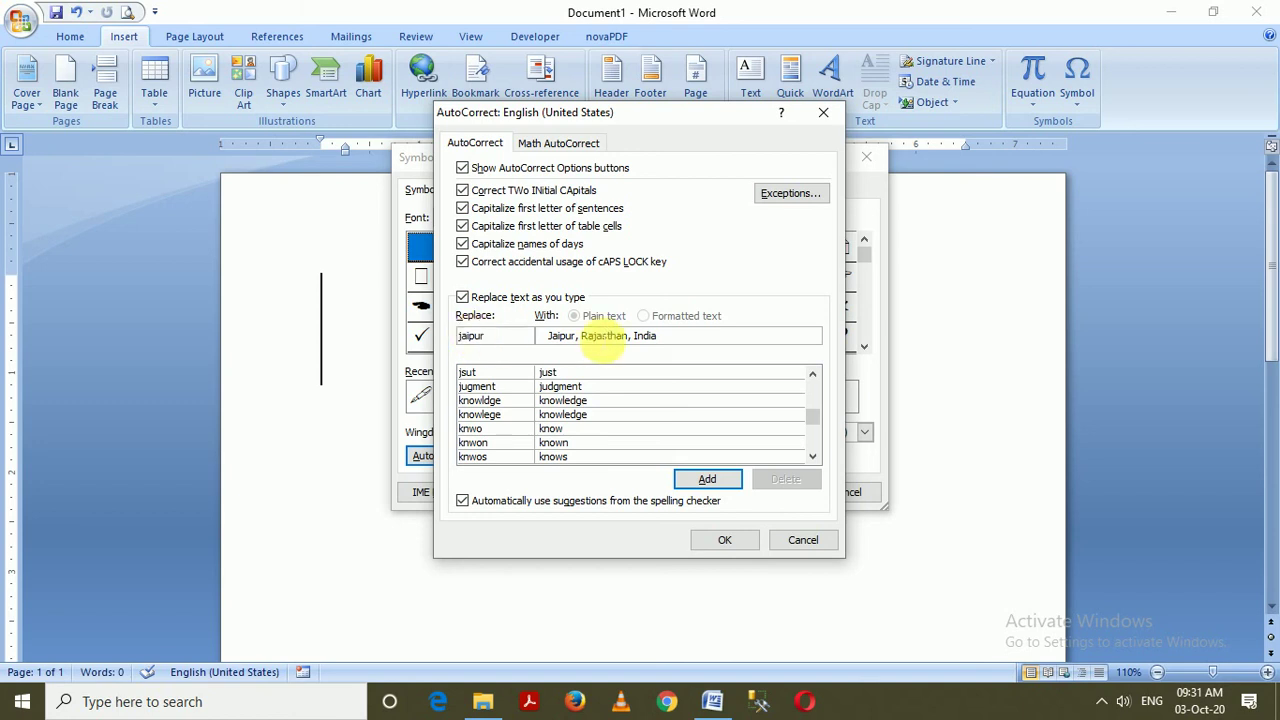
{"action": "left_click", "coordinate": [708, 488]}
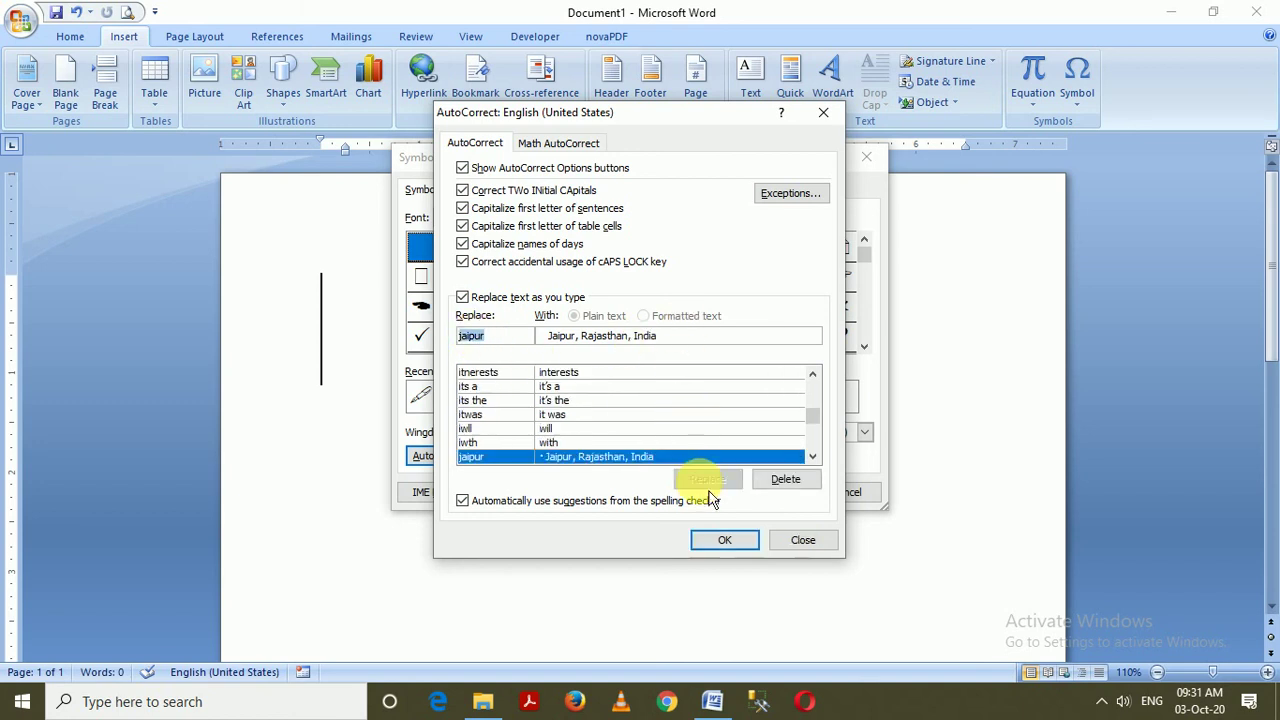
{"action": "left_click", "coordinate": [738, 541]}
{"action": "left_click", "coordinate": [846, 496]}
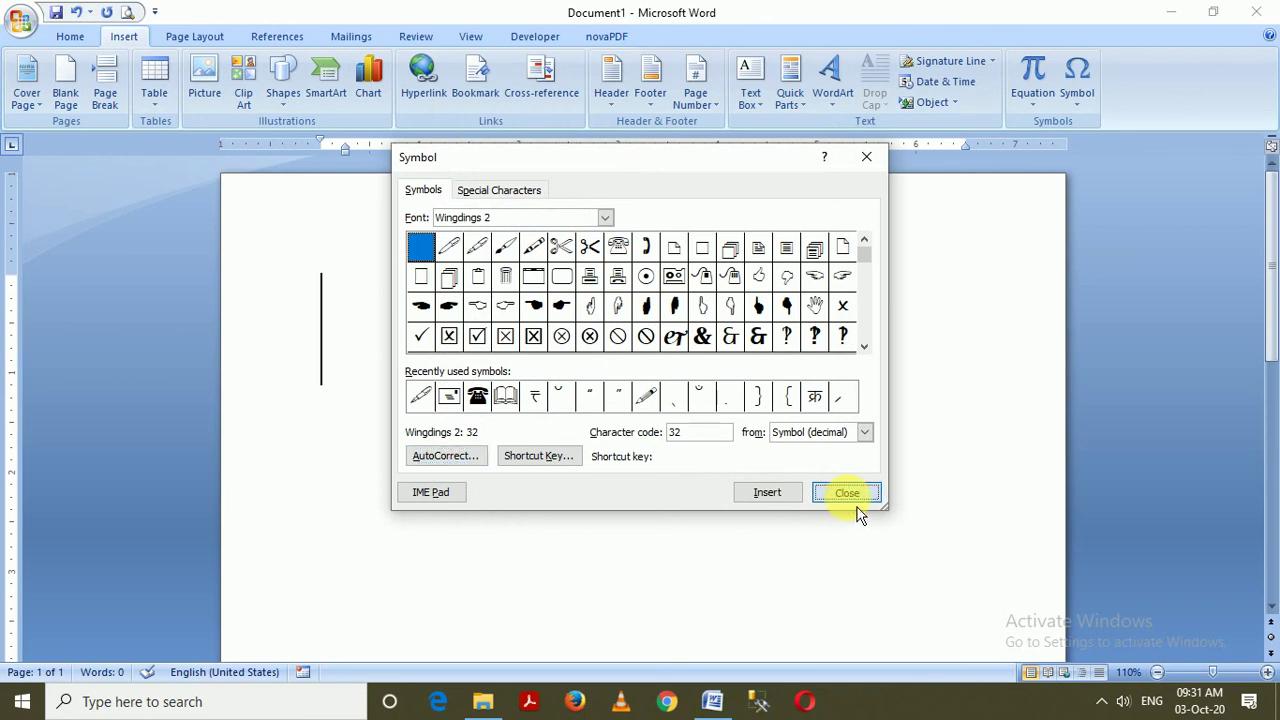
Step: Type jaipur to test the expansion, then delete all the text
{"action": "type", "text": "jaipur"}
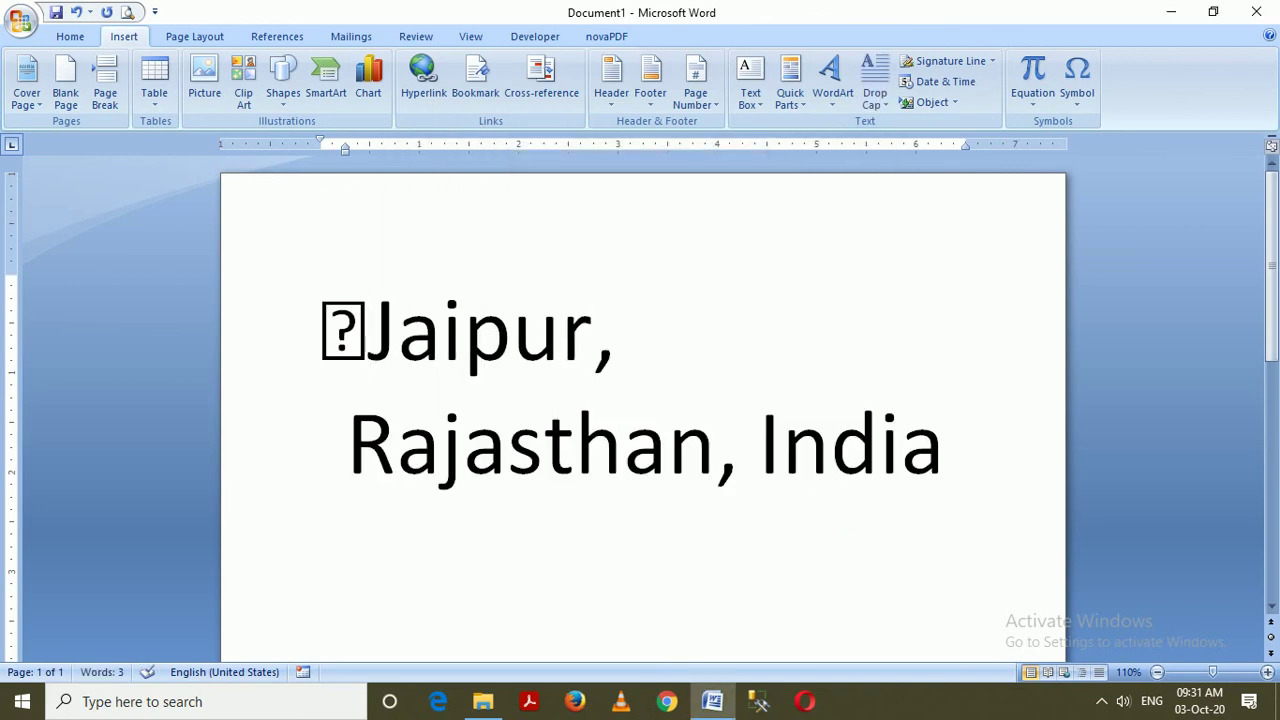
{"action": "key", "text": "ctrl+a"}
{"action": "key", "text": "Delete"}
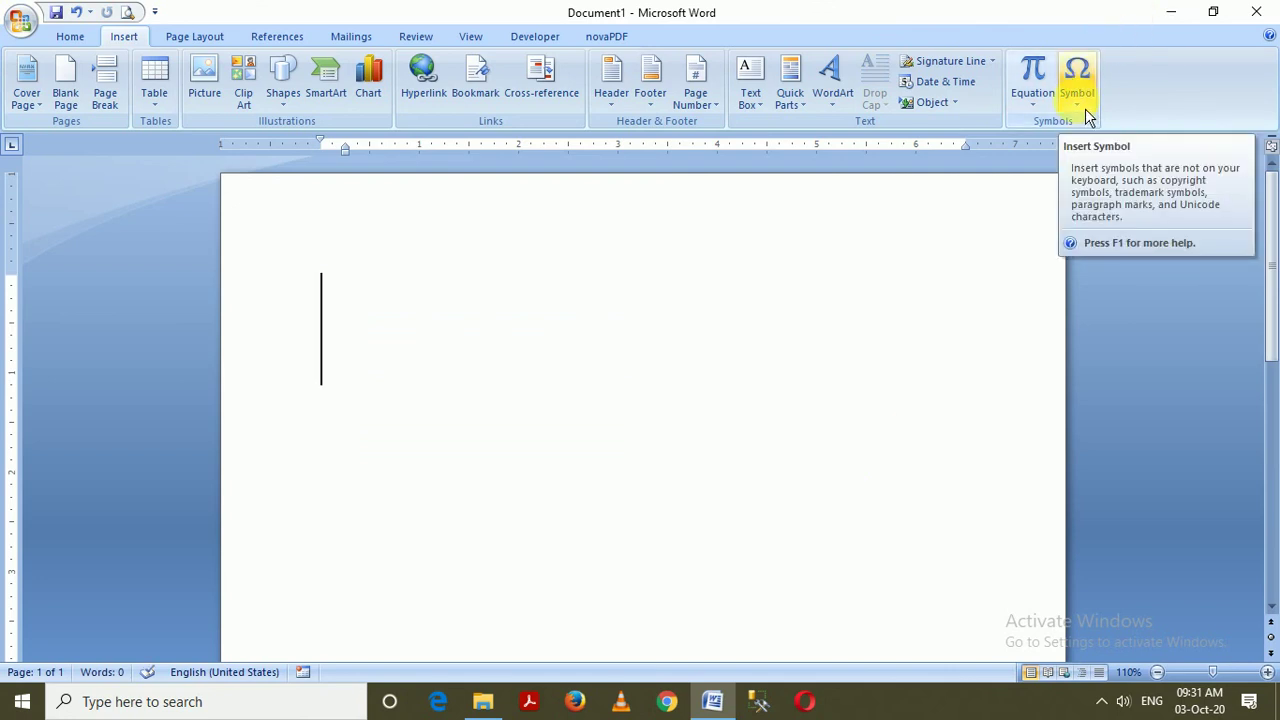
Step: Open AutoCorrect and type j in Replace to find the jaipur entry
{"action": "left_click", "coordinate": [1080, 108]}
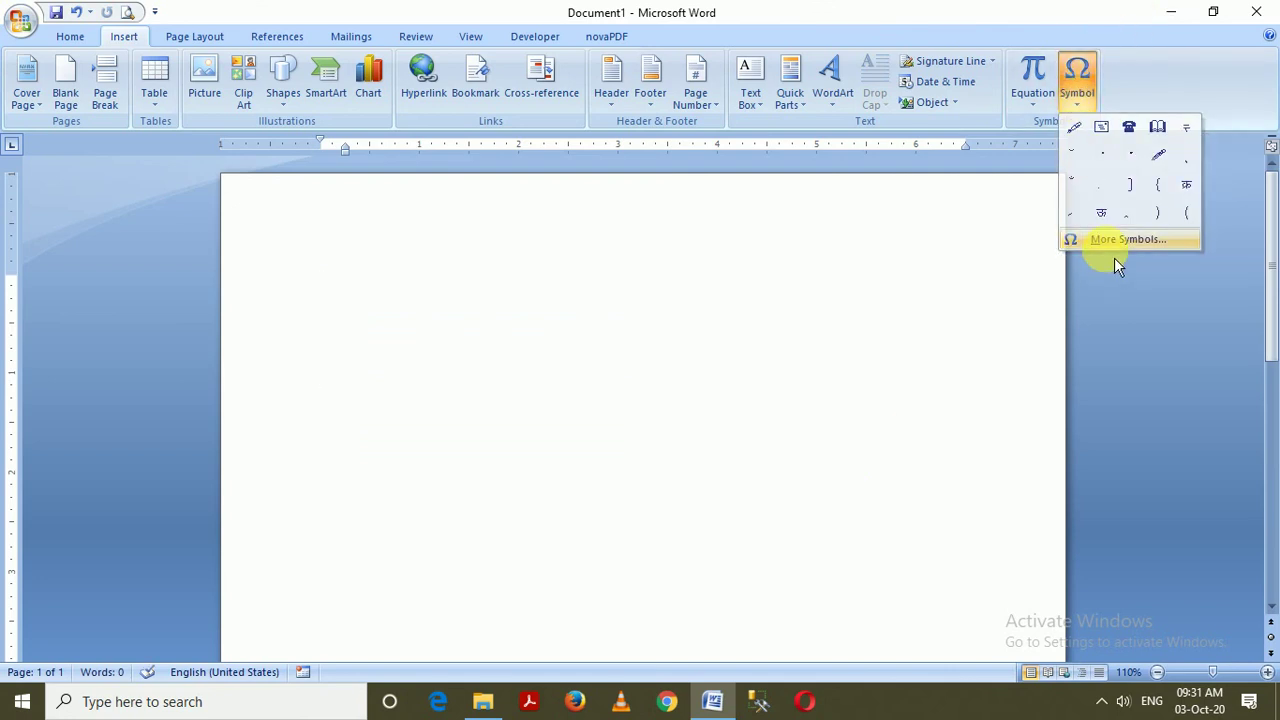
{"action": "left_click", "coordinate": [1114, 257]}
{"action": "left_click", "coordinate": [445, 460]}
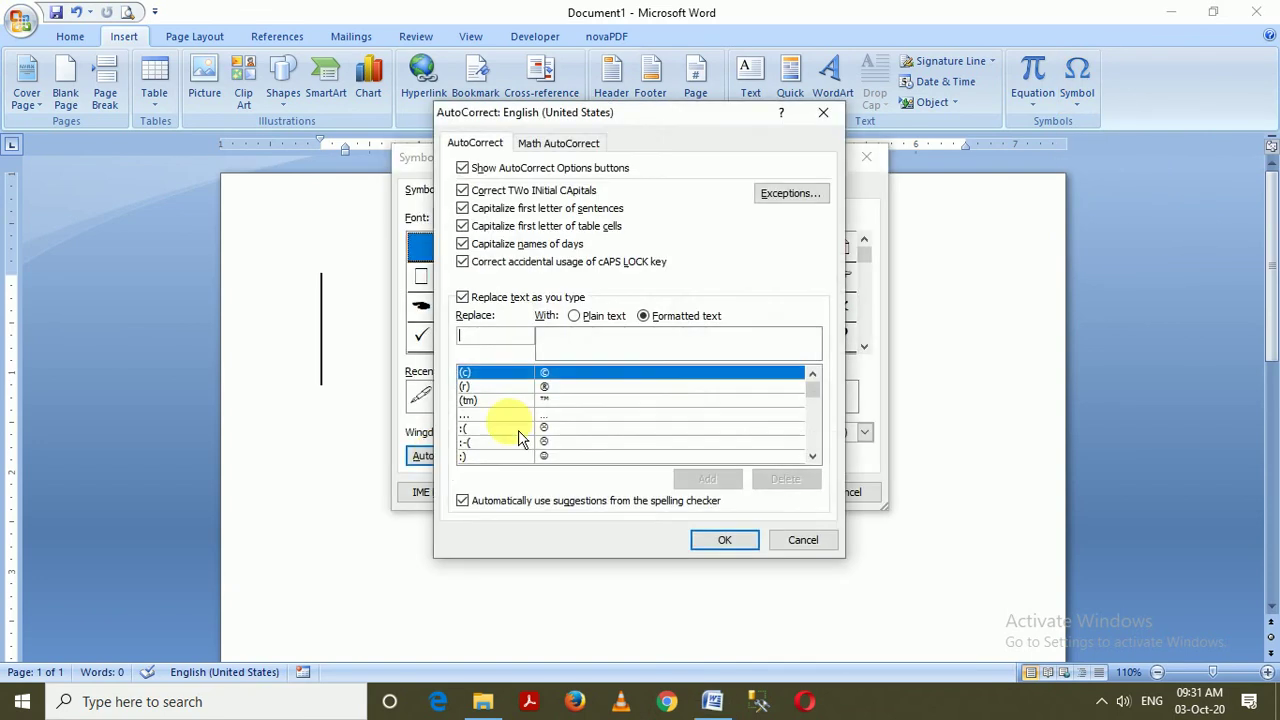
{"action": "type", "text": "w"}
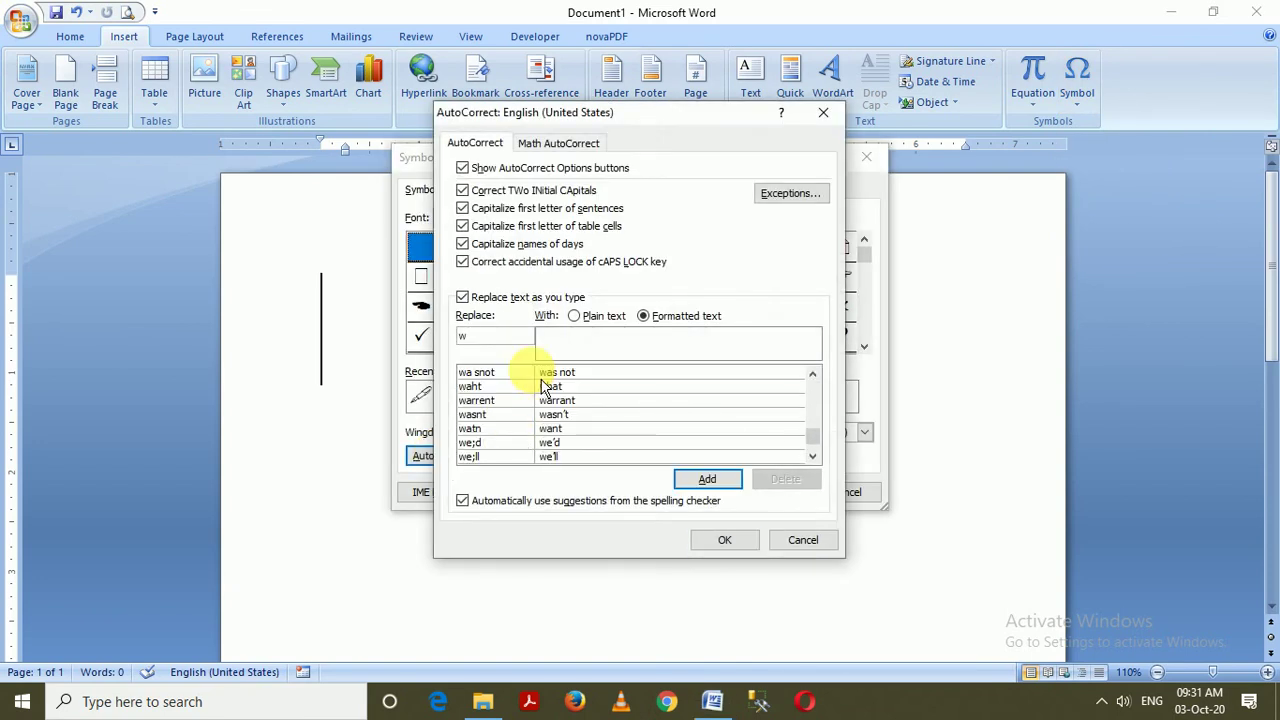
{"action": "key", "text": "BackSpace"}
{"action": "type", "text": "ja"}
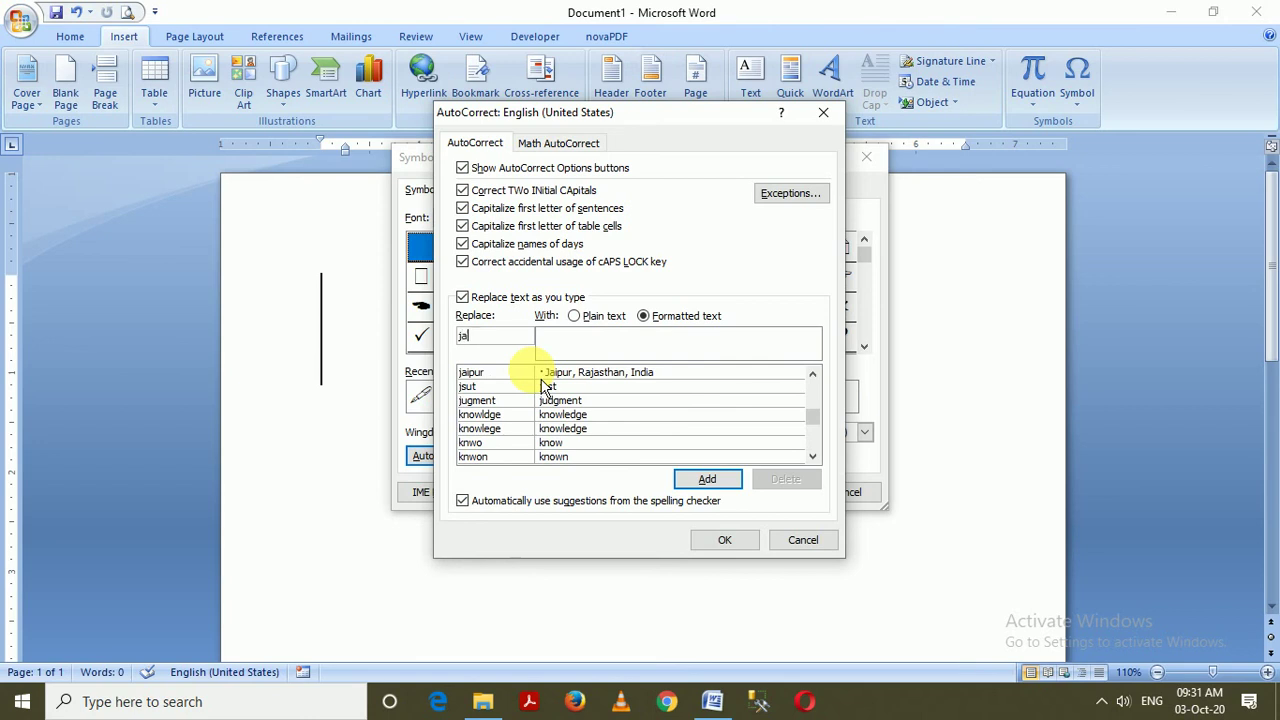
Step: Delete the jaipur AutoCorrect entry, then type jaipur to test it
{"action": "left_click", "coordinate": [523, 371]}
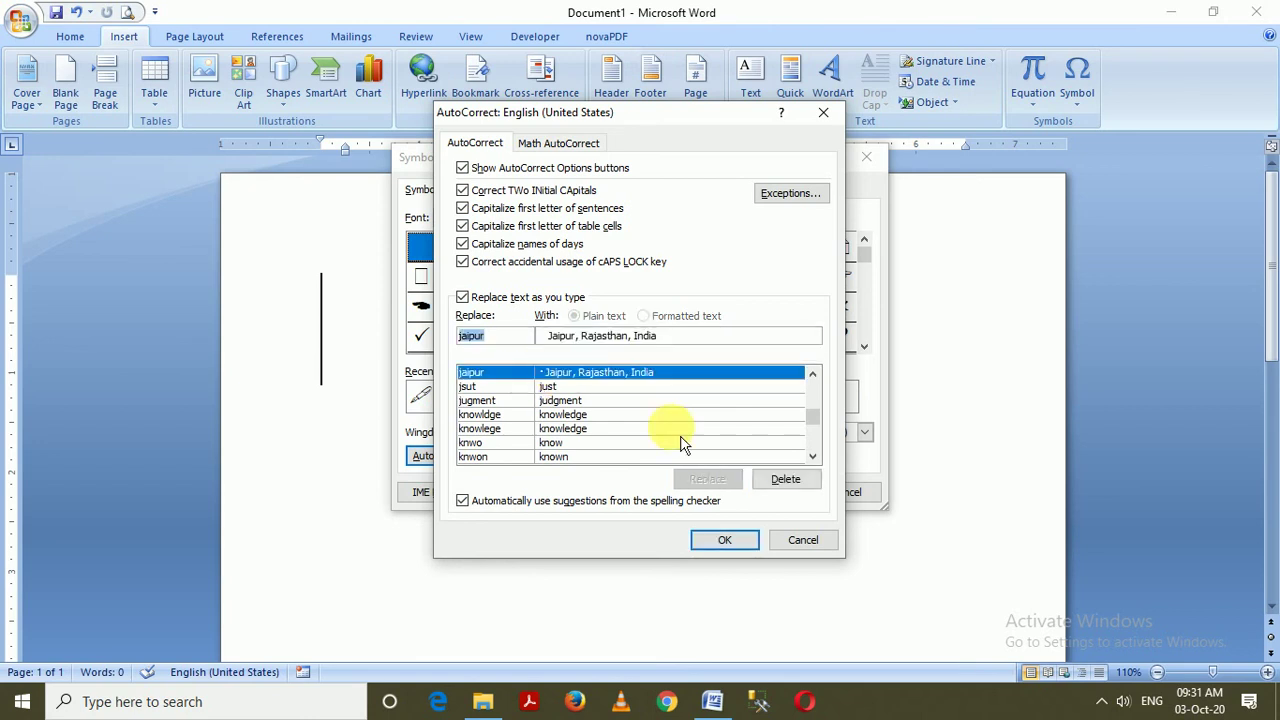
{"action": "left_click", "coordinate": [785, 483]}
{"action": "left_click", "coordinate": [738, 543]}
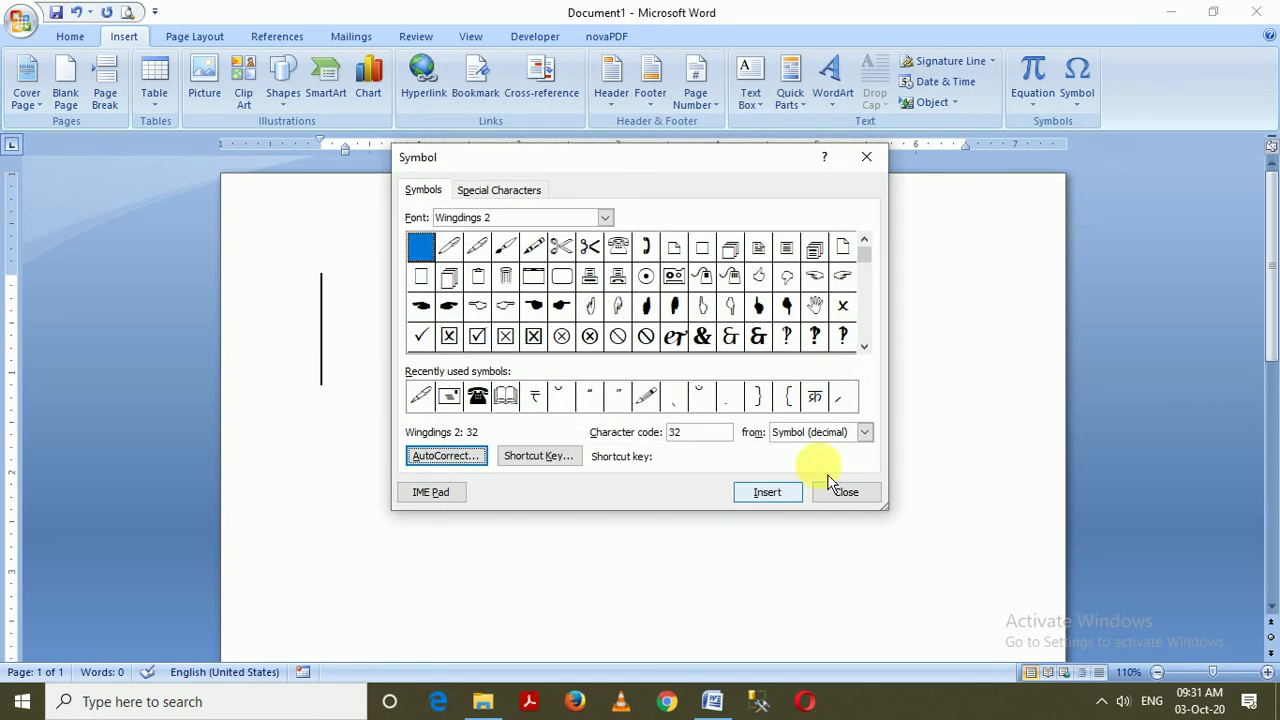
{"action": "left_click", "coordinate": [858, 500]}
{"action": "type", "text": "jaip"}
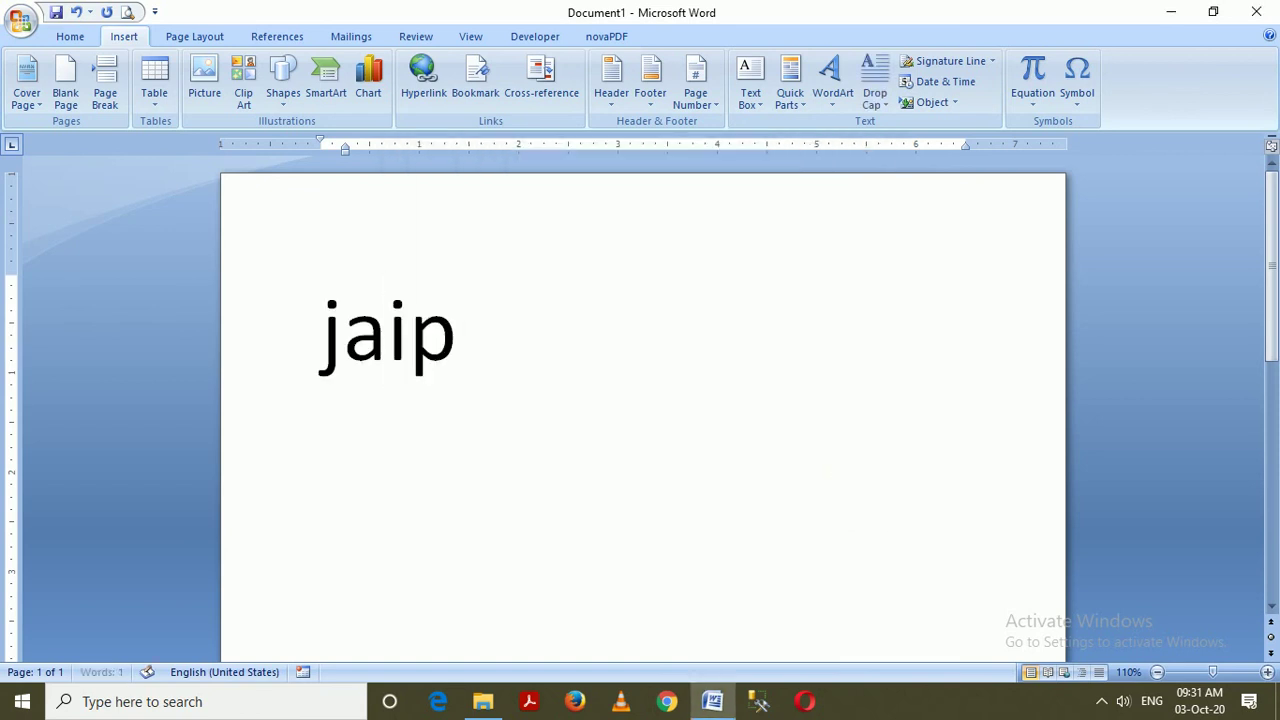
{"action": "type", "text": "ur"}
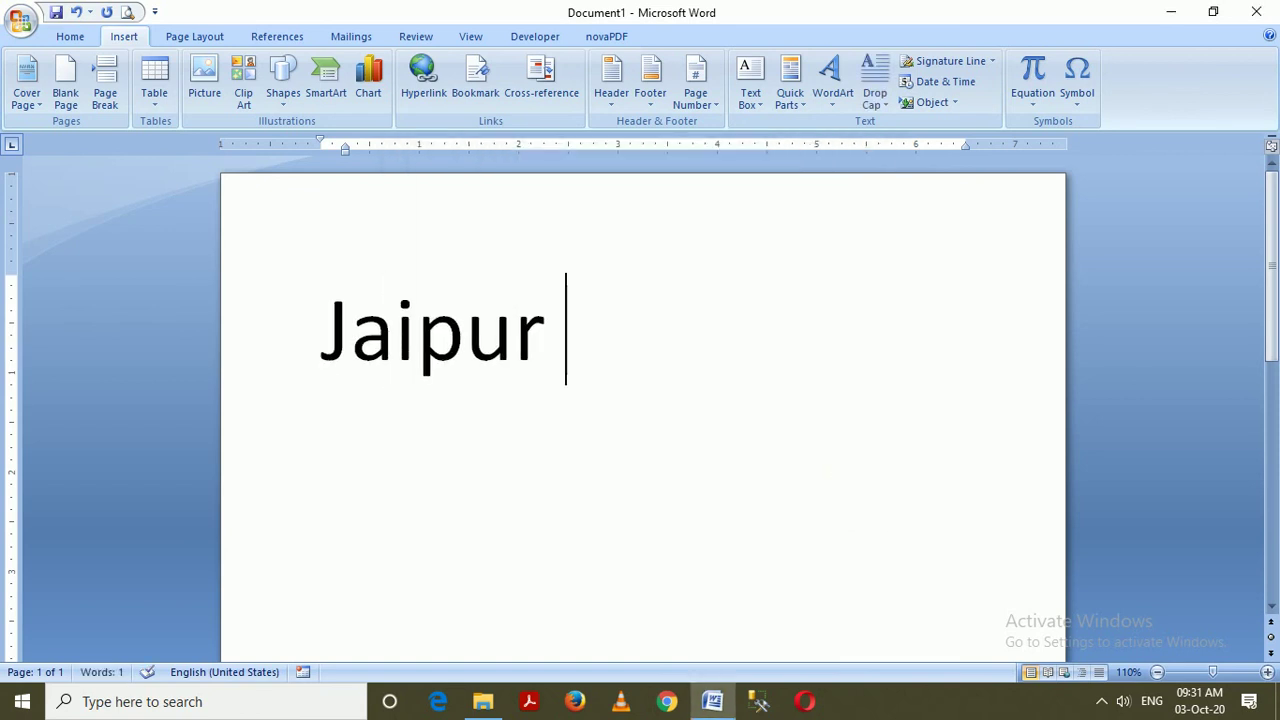